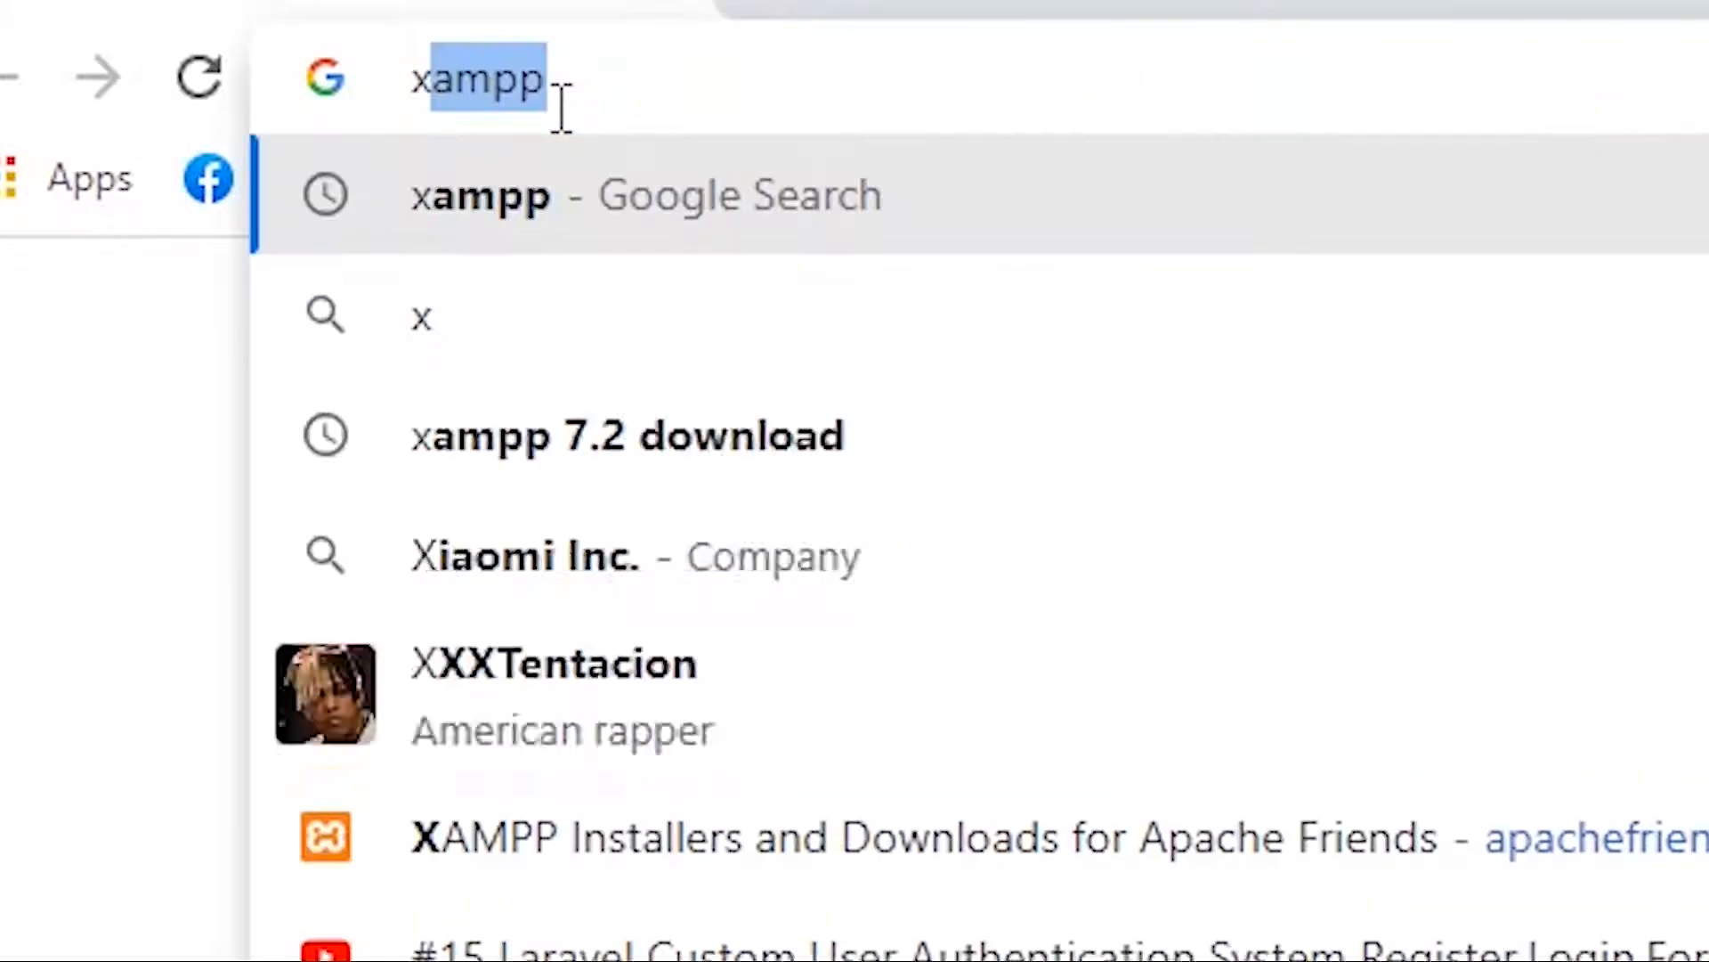
Search Google for xampp and open the Apache Friends XAMPP site.
text(mo)
key(BackSpace)
text(pp)
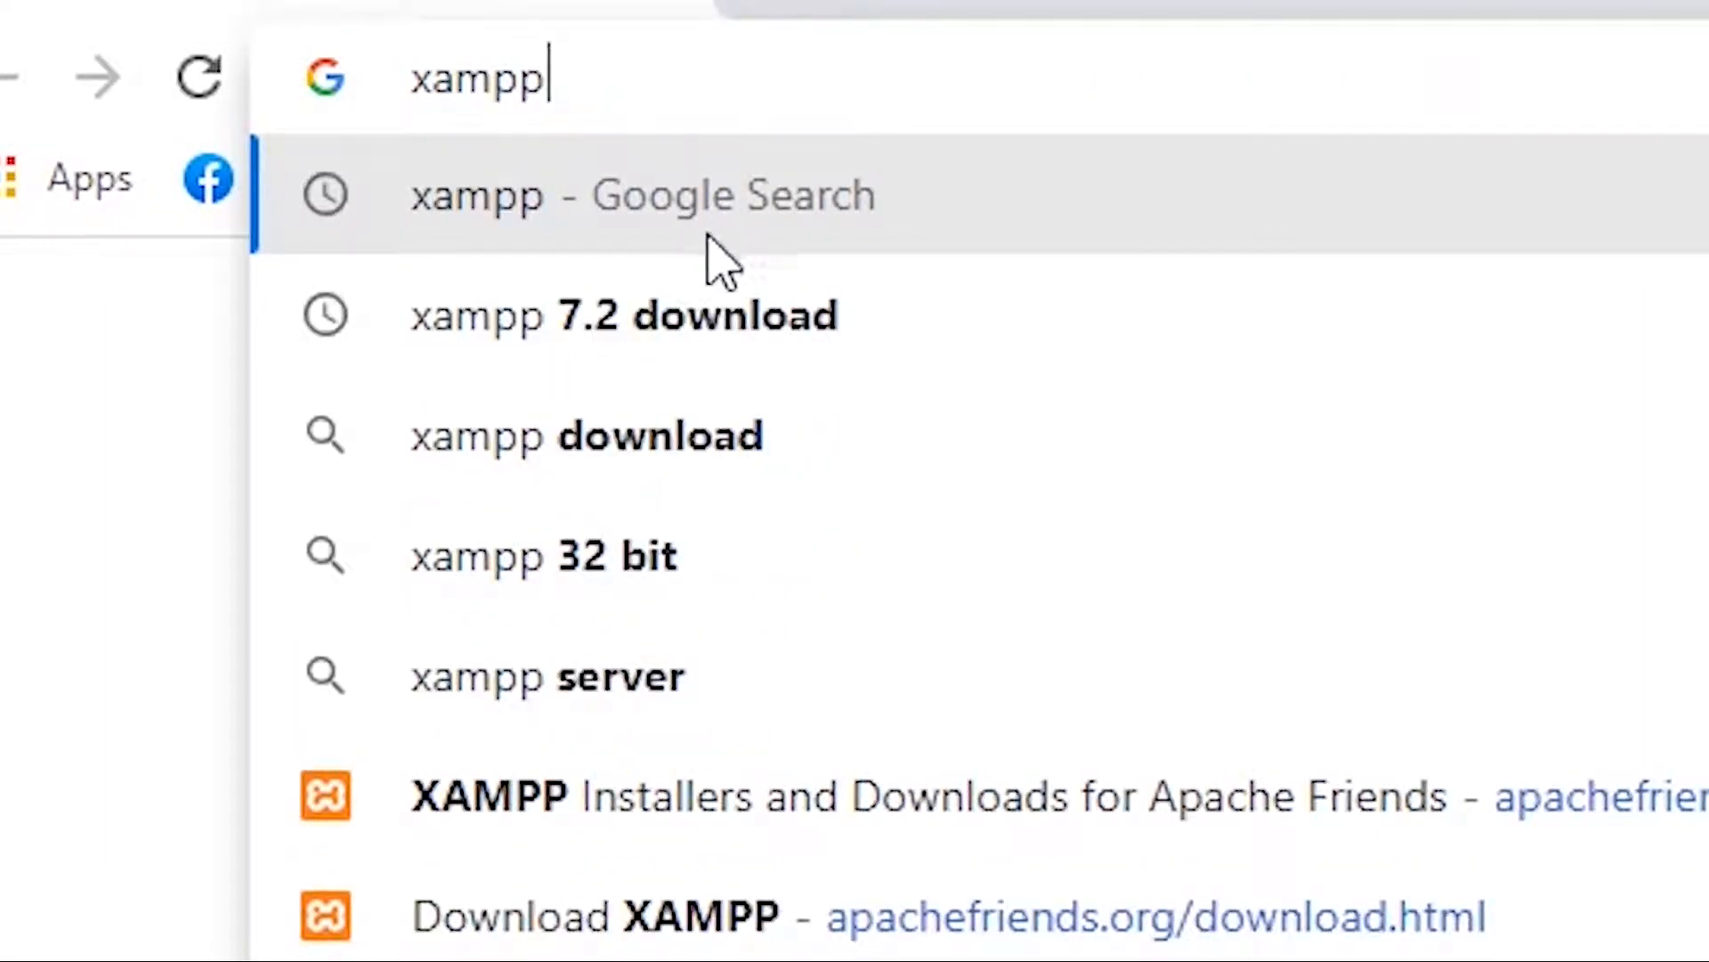
key(Return)
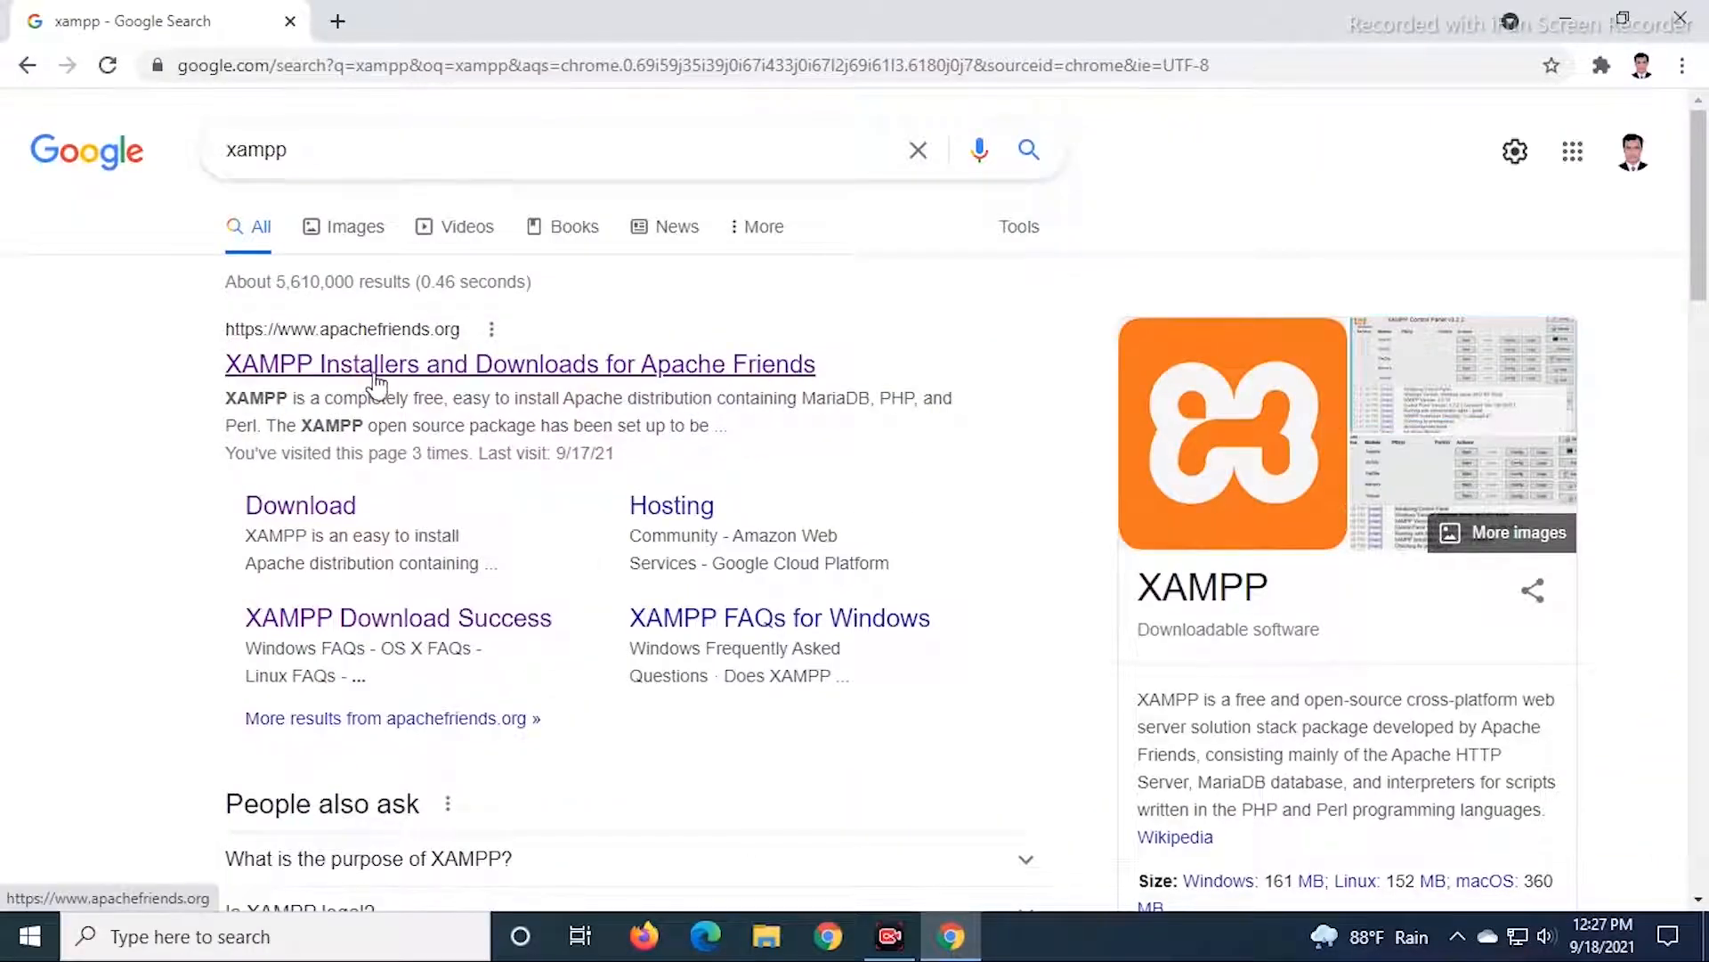
click(376, 381)
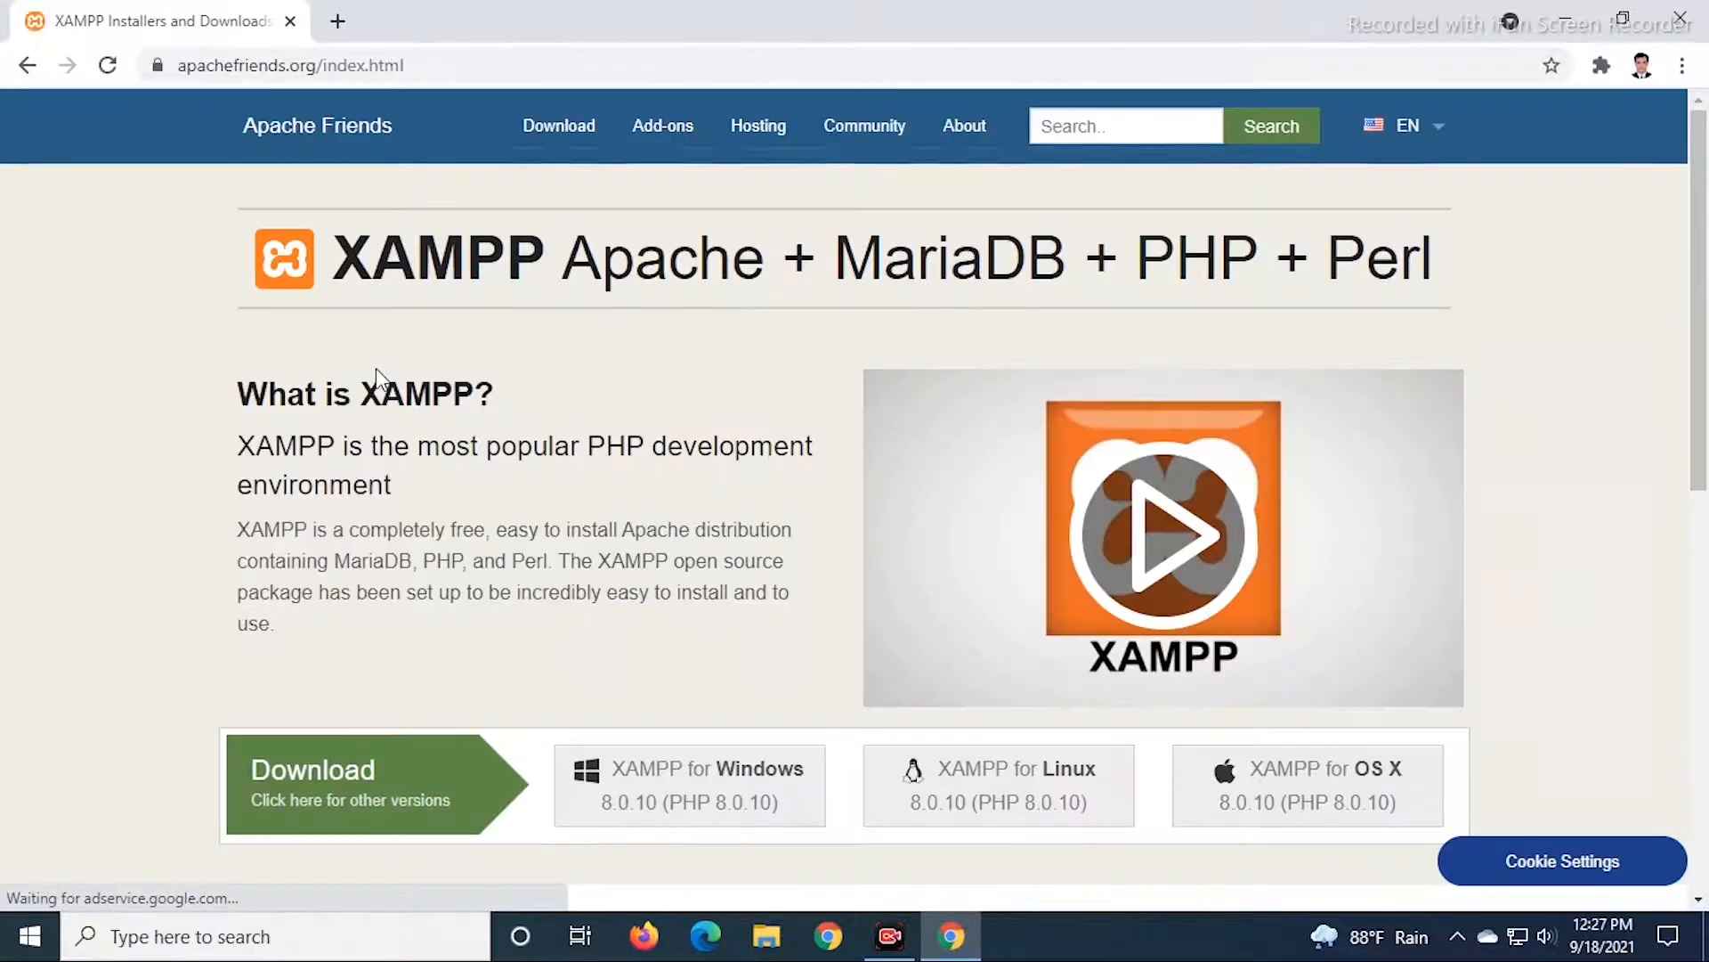
Look over the XAMPP home page and open the site's Download page.
scroll(571, 688, down, 1)
scroll(570, 688, down, 1)
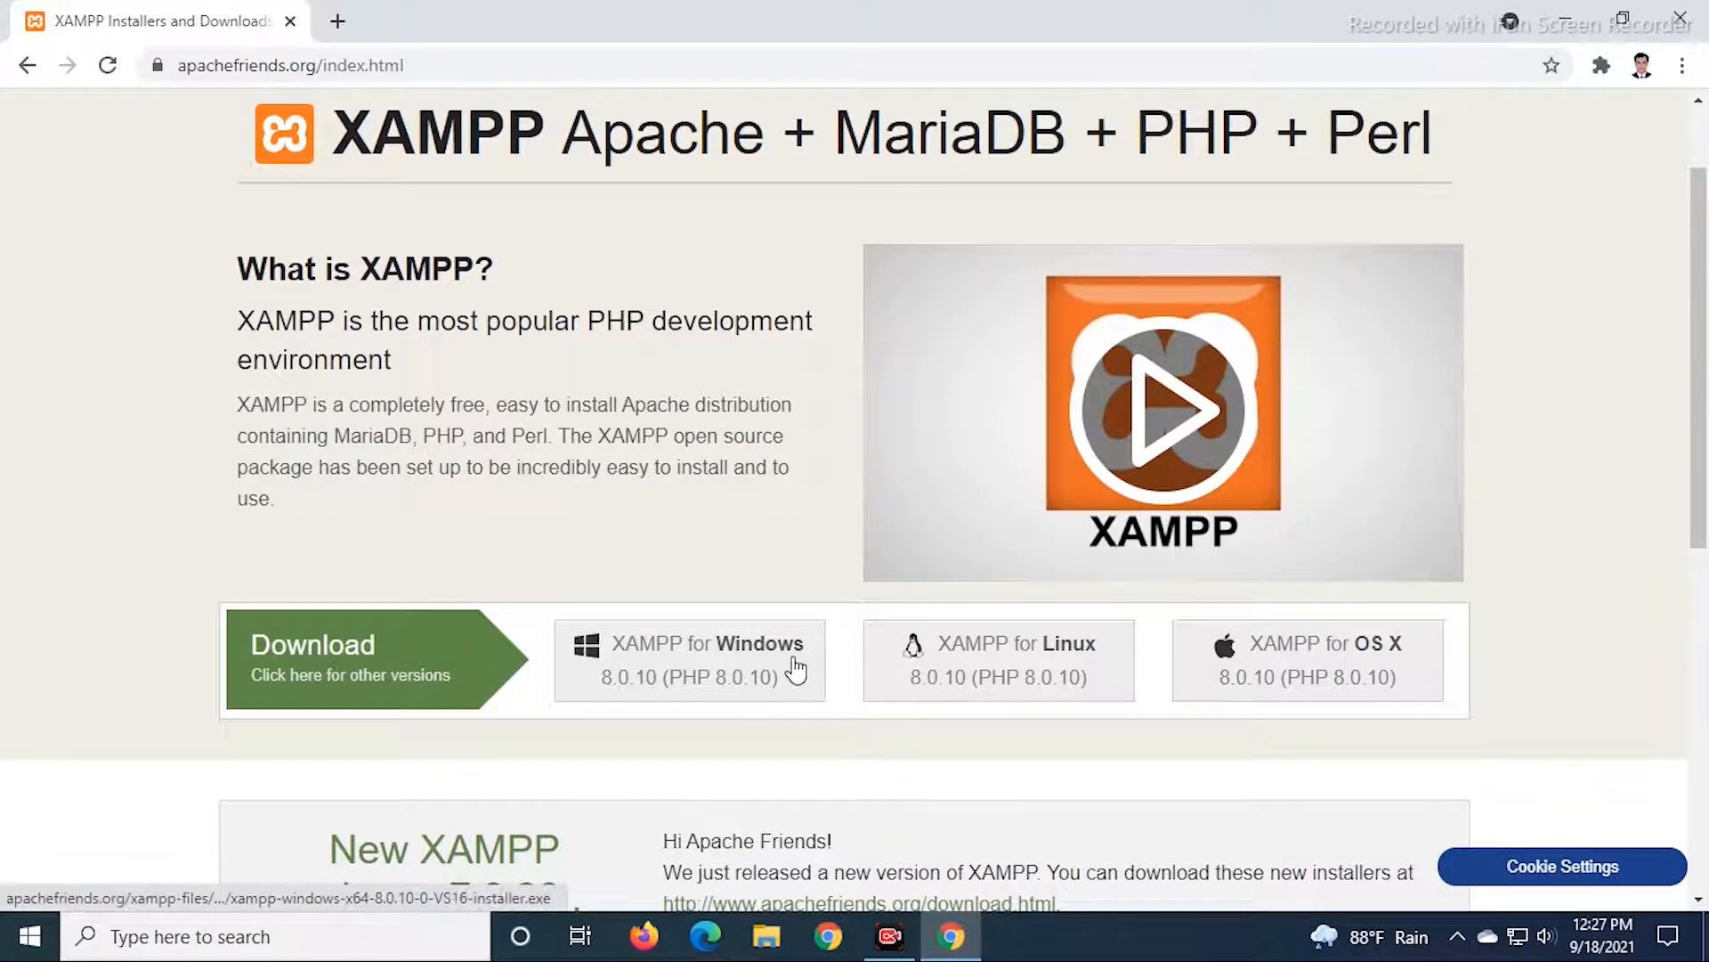
scroll(668, 675, down, 3)
scroll(535, 679, down, 2)
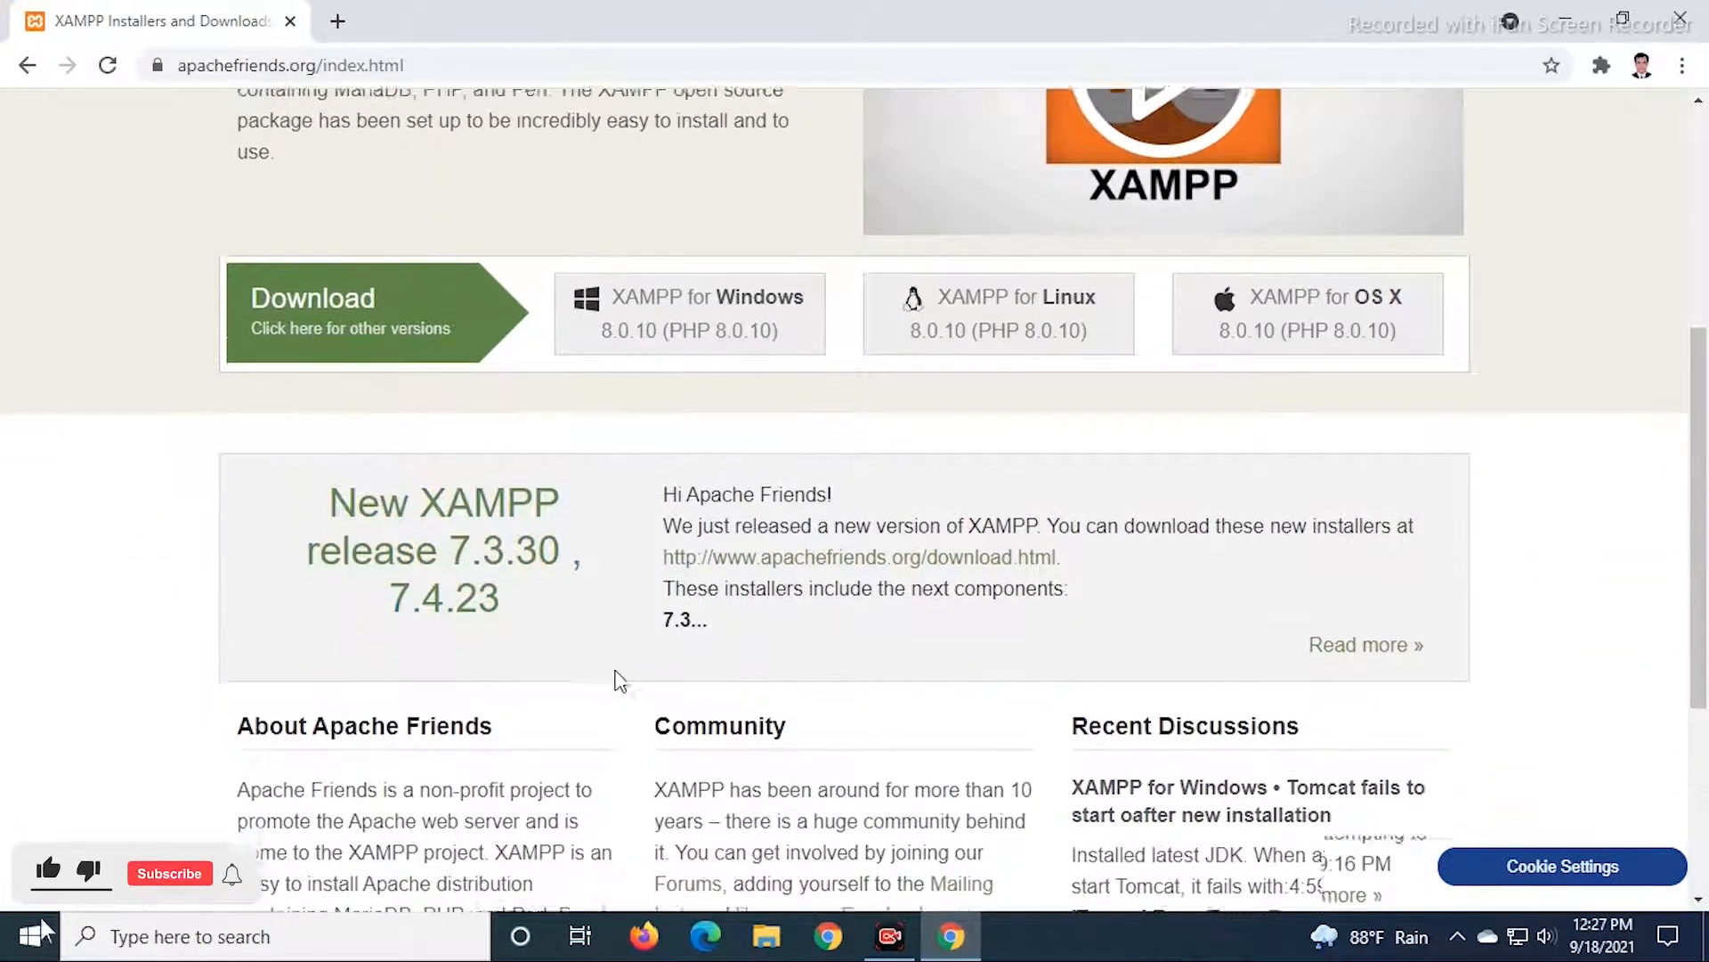
scroll(837, 578, down, 1)
scroll(797, 618, up, 6)
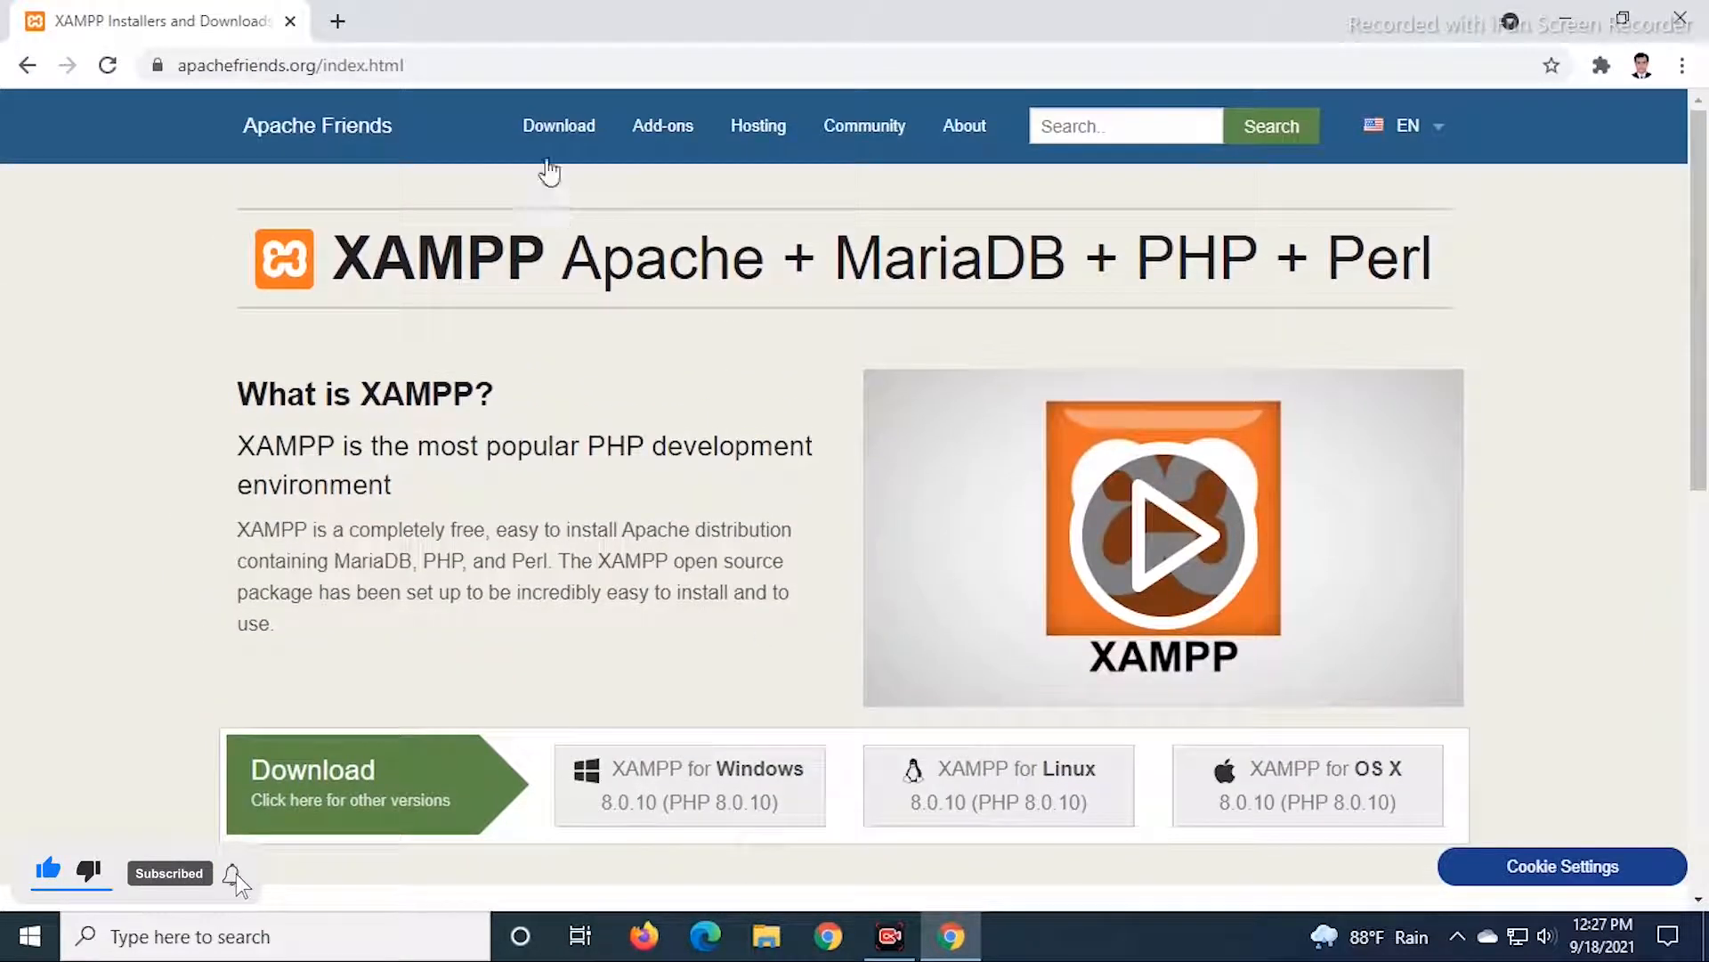
click(557, 128)
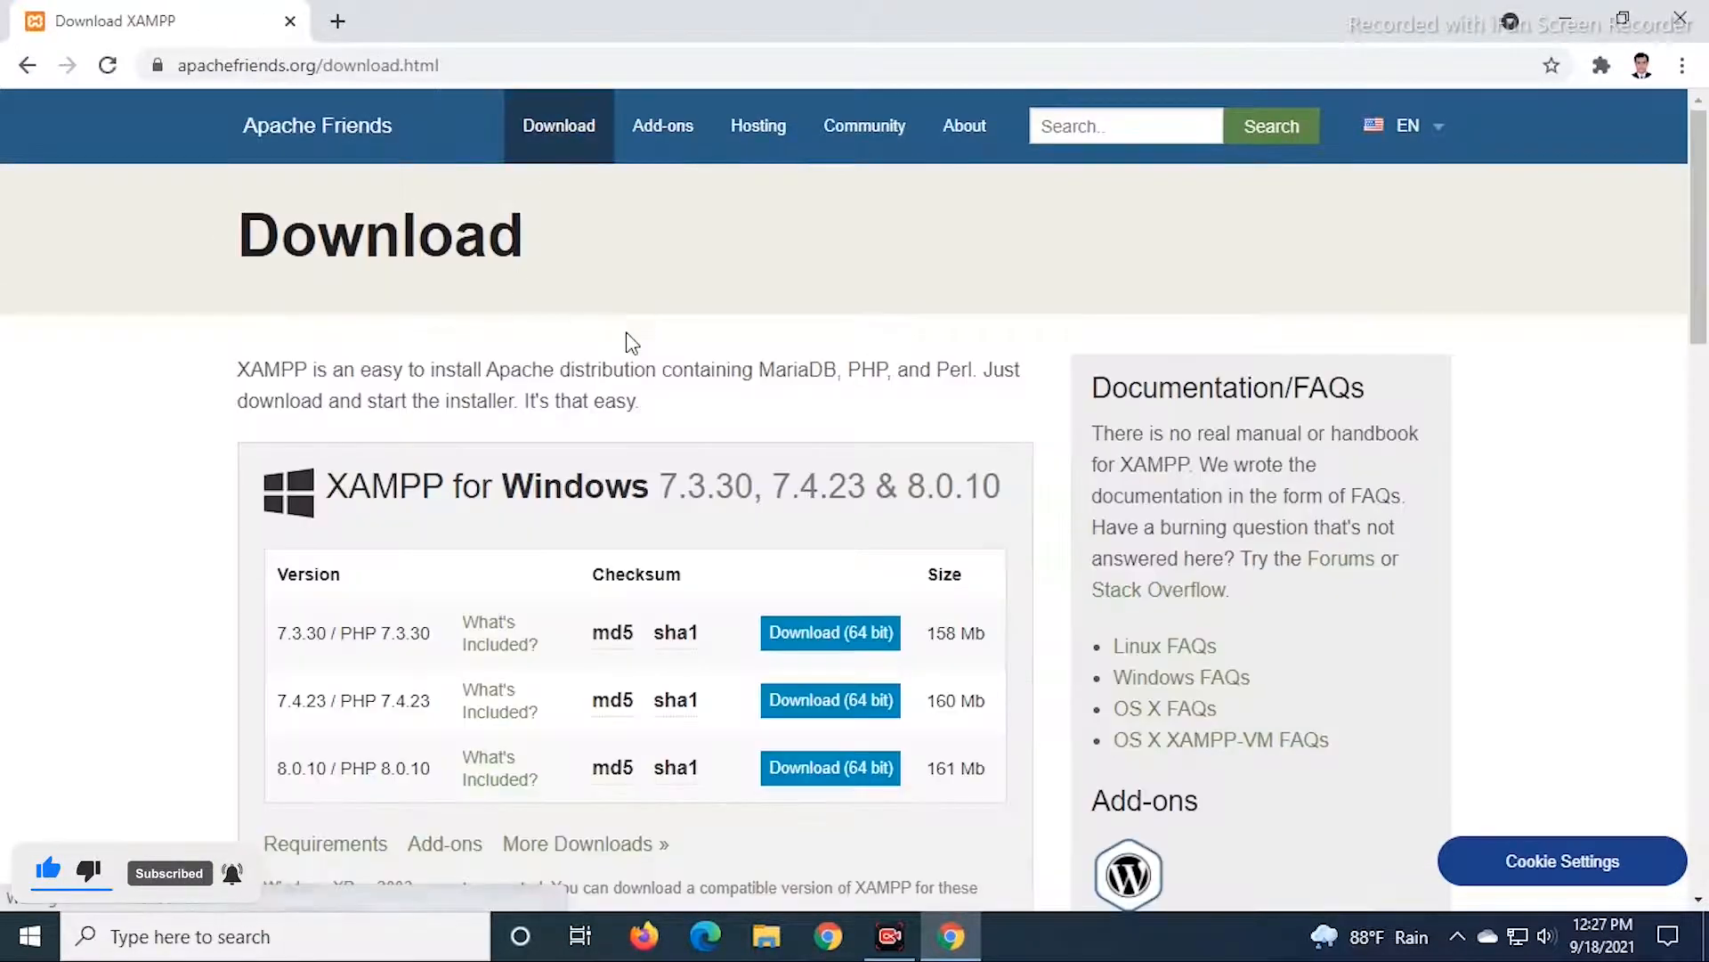
Review the XAMPP versions offered for Windows on the Download page.
scroll(489, 534, down, 2)
drag(499, 365, 651, 365)
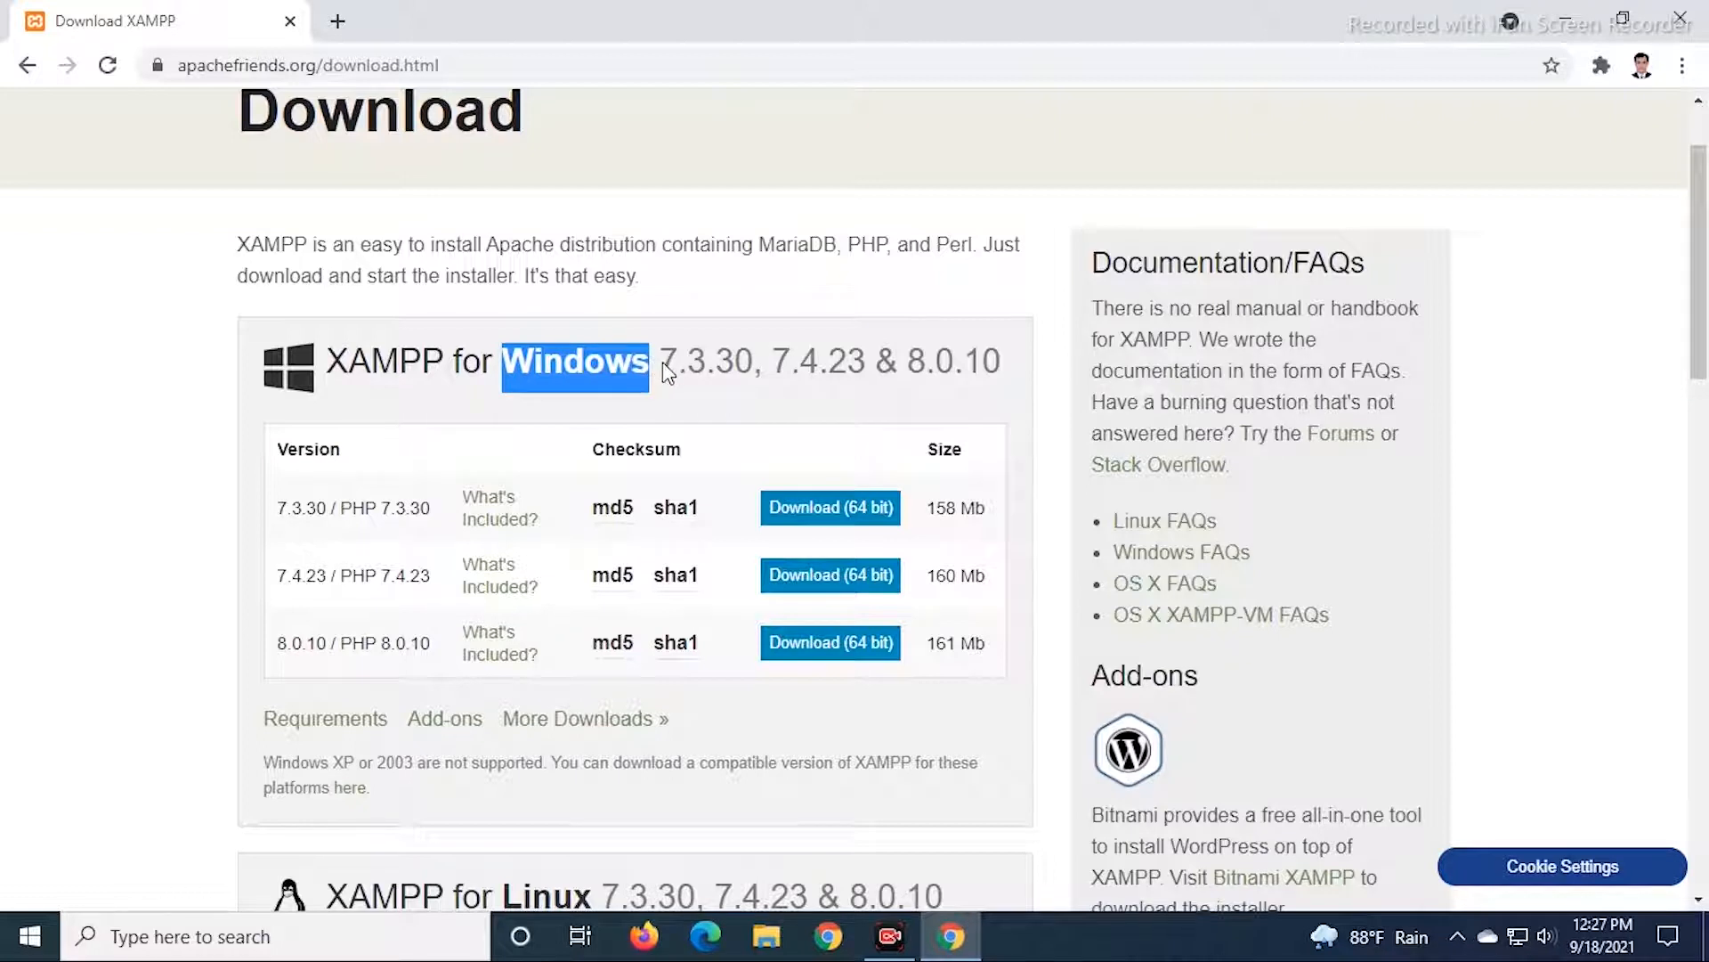
click(668, 372)
drag(272, 508, 339, 519)
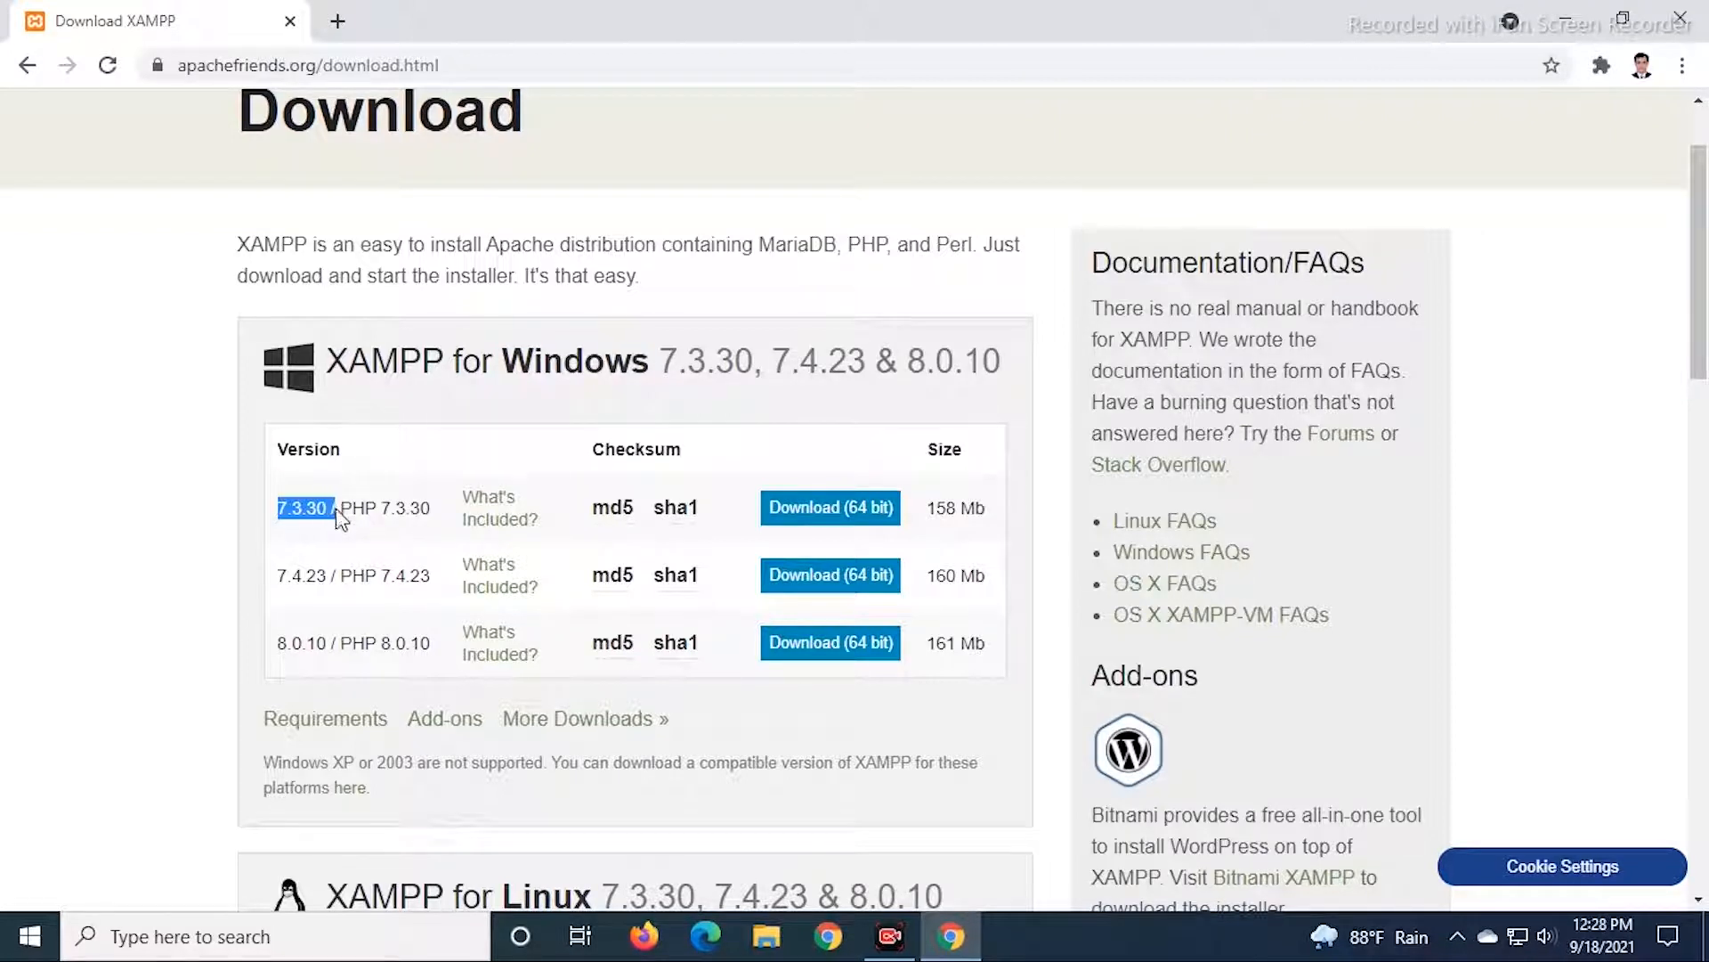
click(296, 587)
drag(286, 577, 321, 584)
click(245, 663)
drag(278, 648, 307, 648)
click(312, 648)
Review the XAMPP versions offered for Linux and OS X.
scroll(858, 580, down, 5)
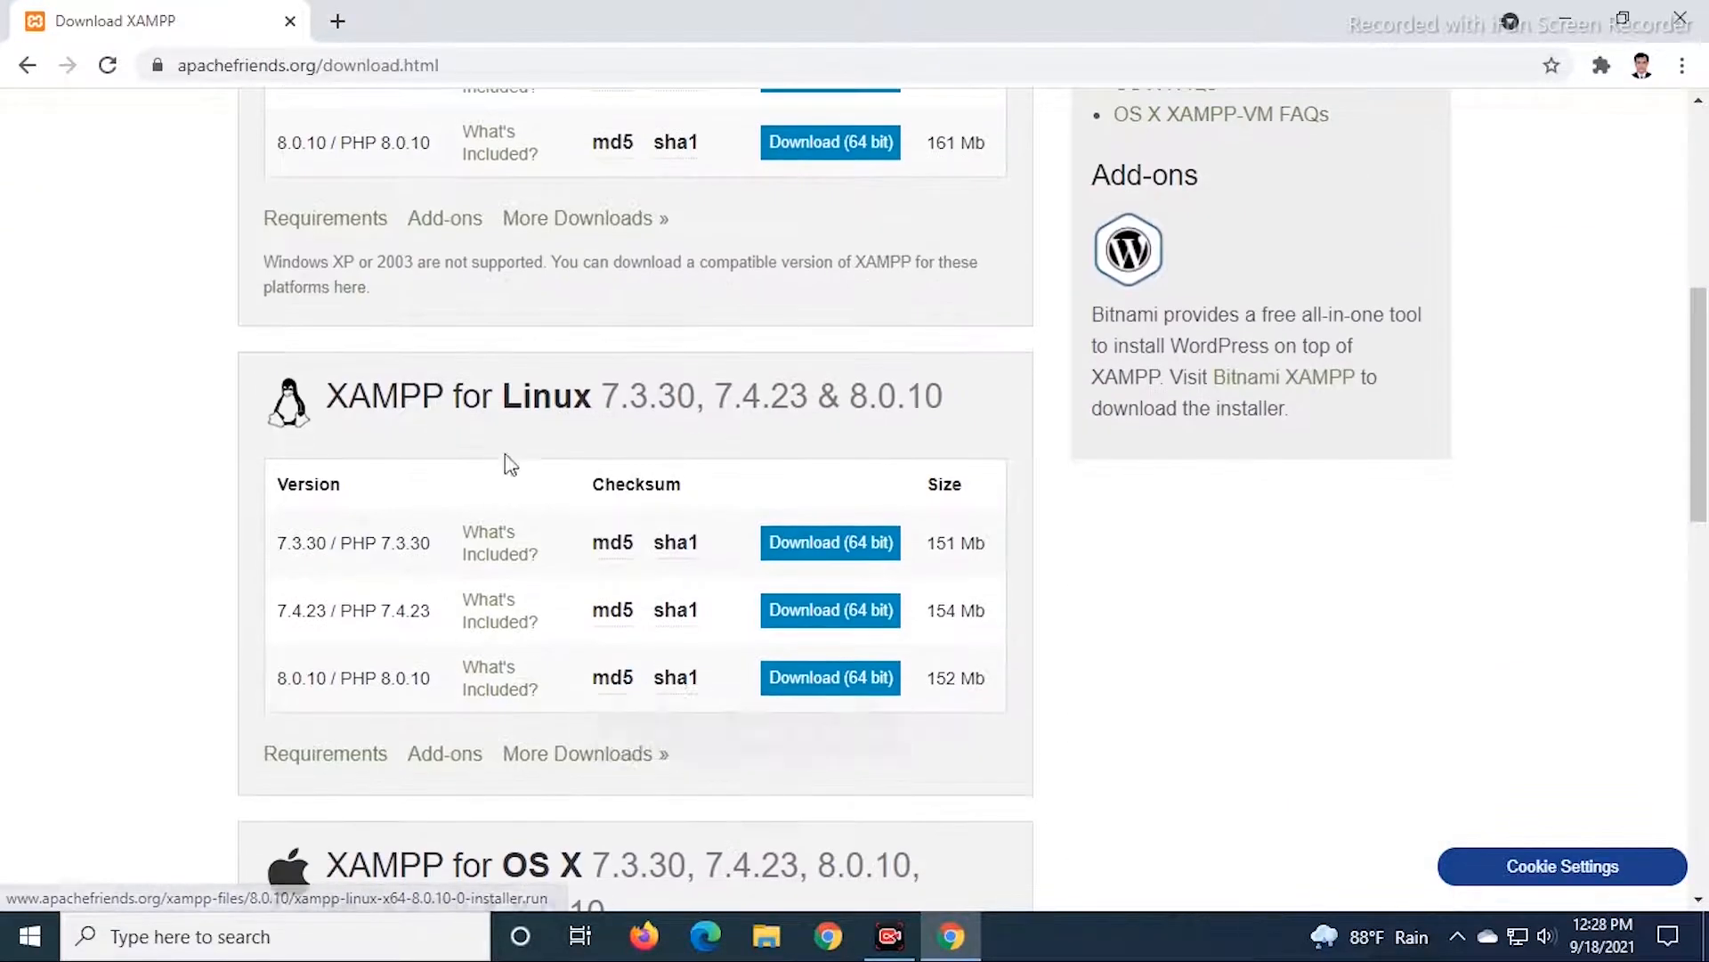
drag(510, 408, 705, 410)
click(649, 403)
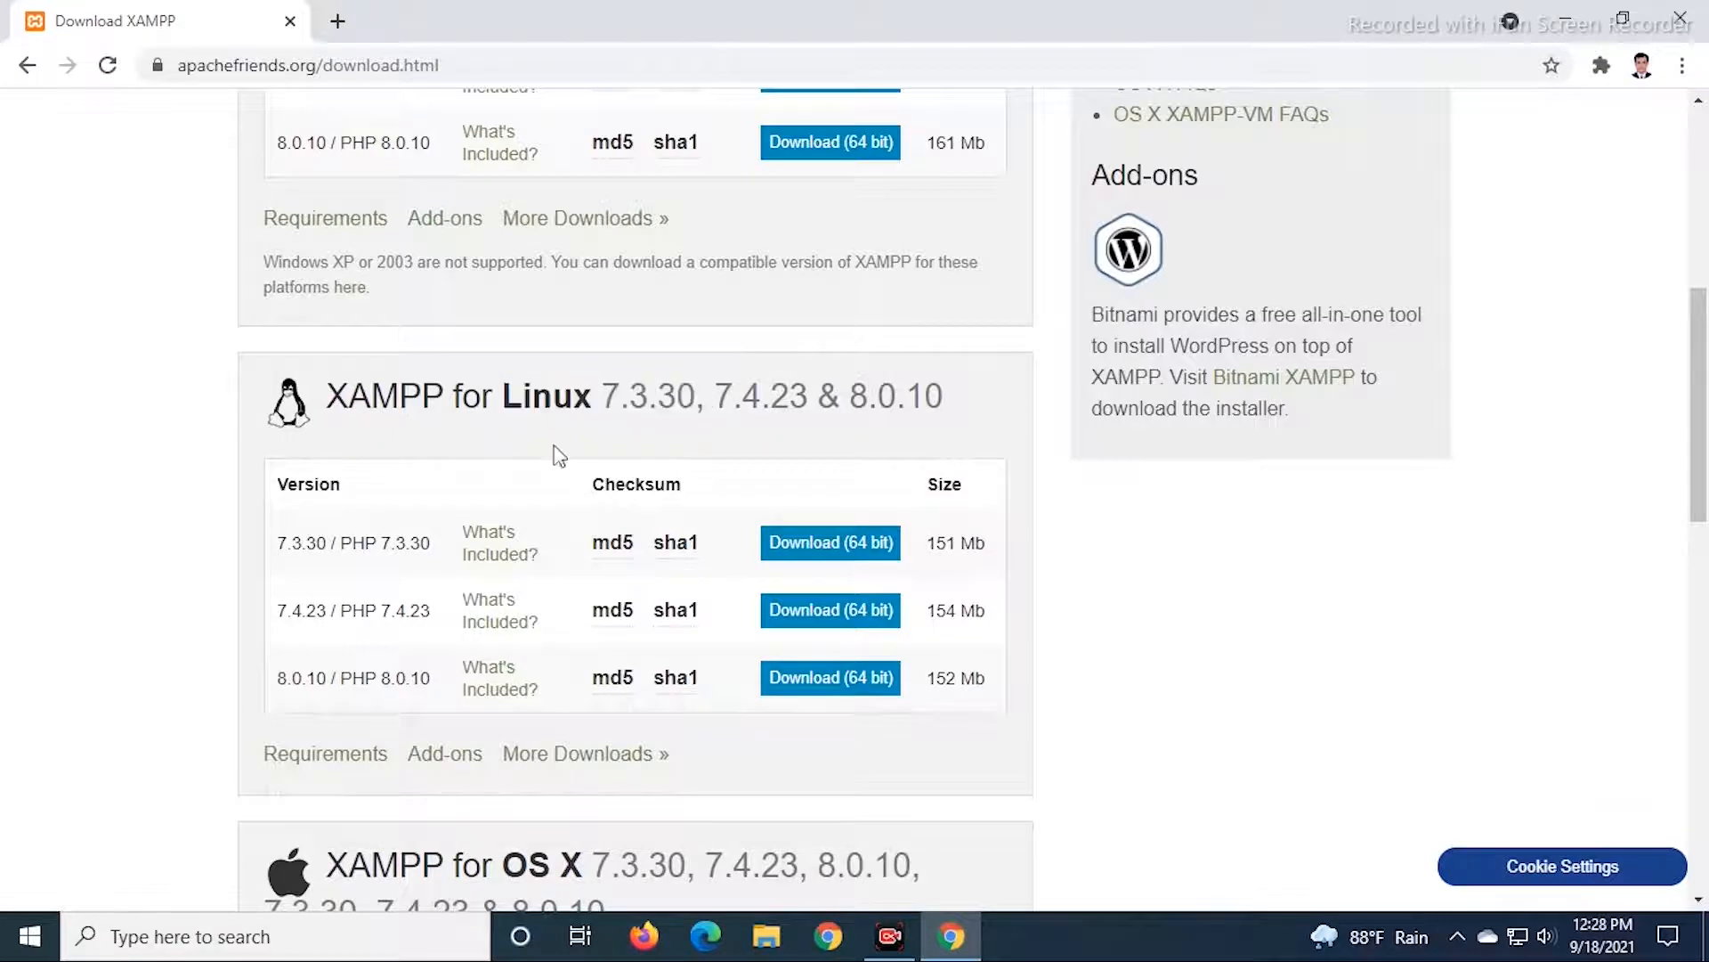
scroll(516, 639, down, 4)
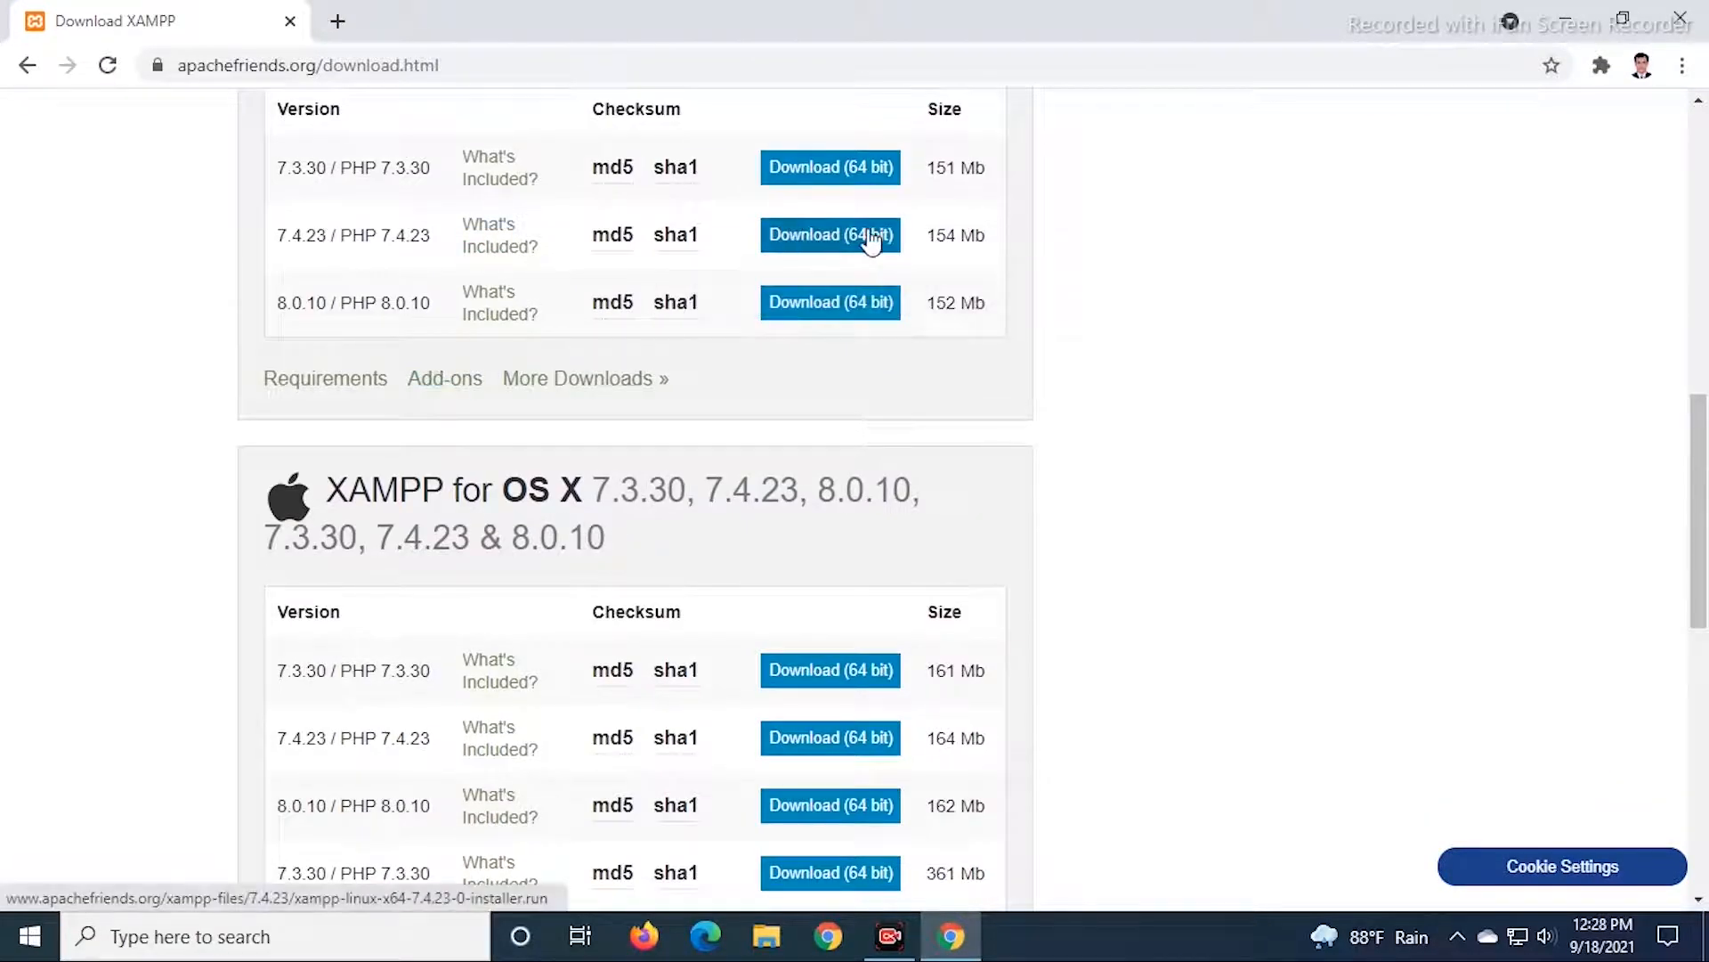
scroll(706, 603, down, 1)
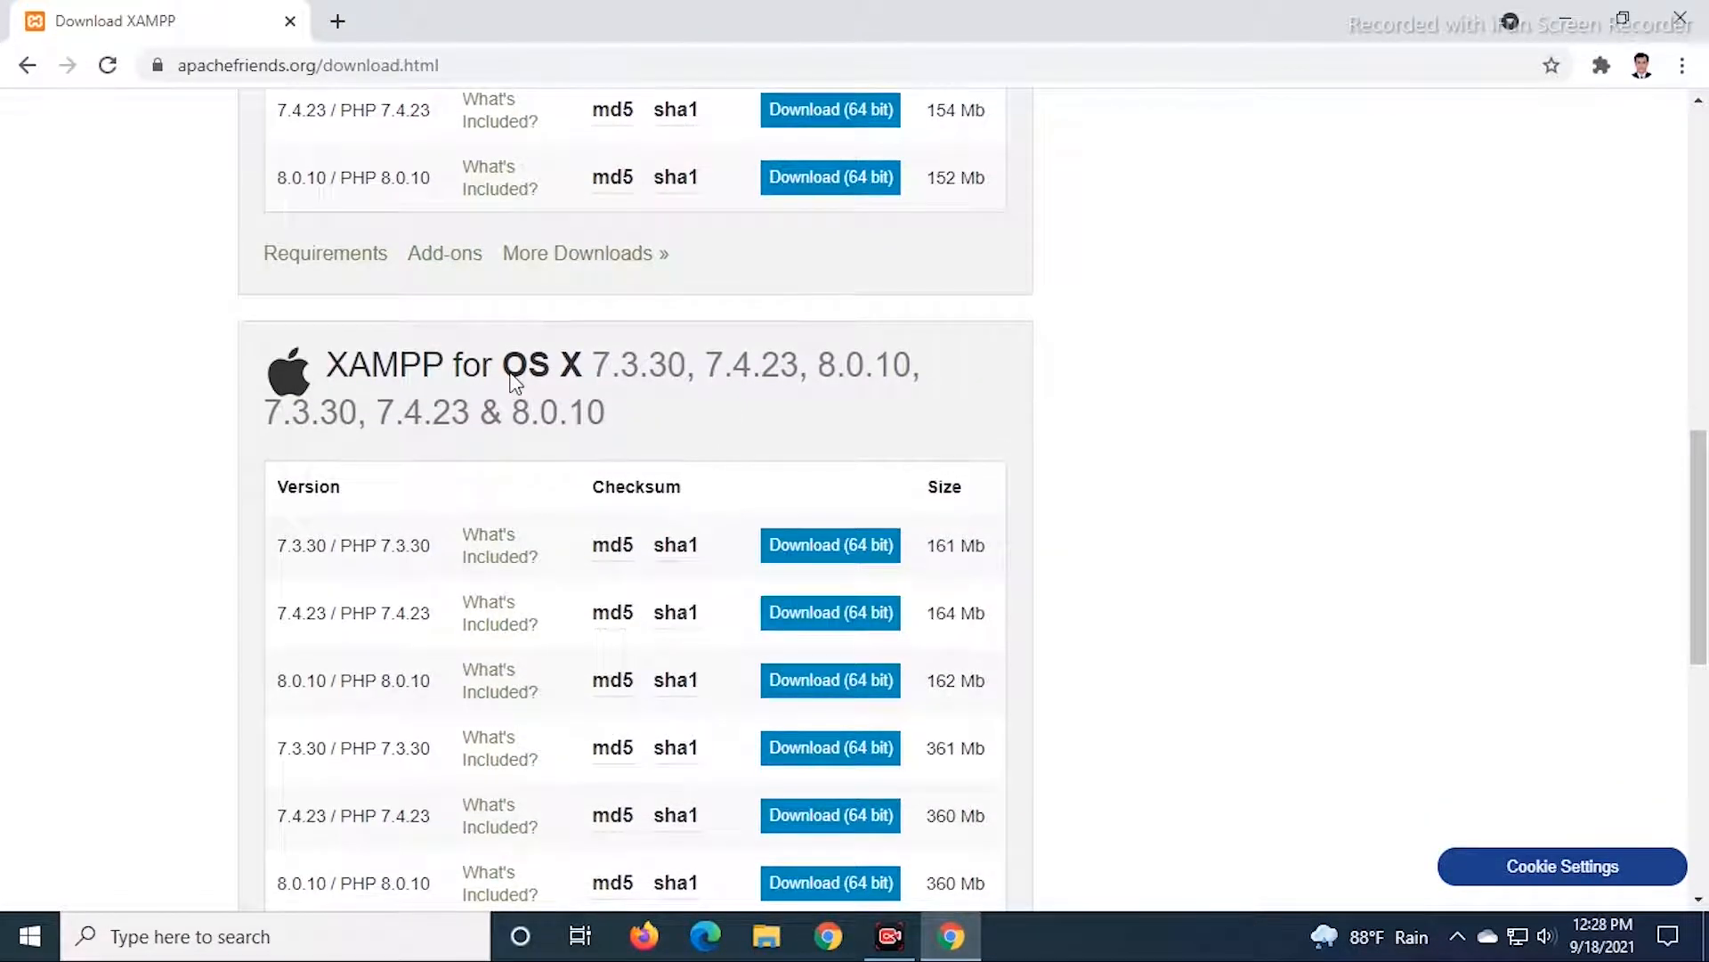
drag(506, 377, 591, 378)
scroll(369, 641, down, 1)
scroll(371, 643, down, 3)
Download the 64-bit Windows installer for XAMPP 8.0.10 / PHP 8.0.10.
scroll(798, 659, up, 14)
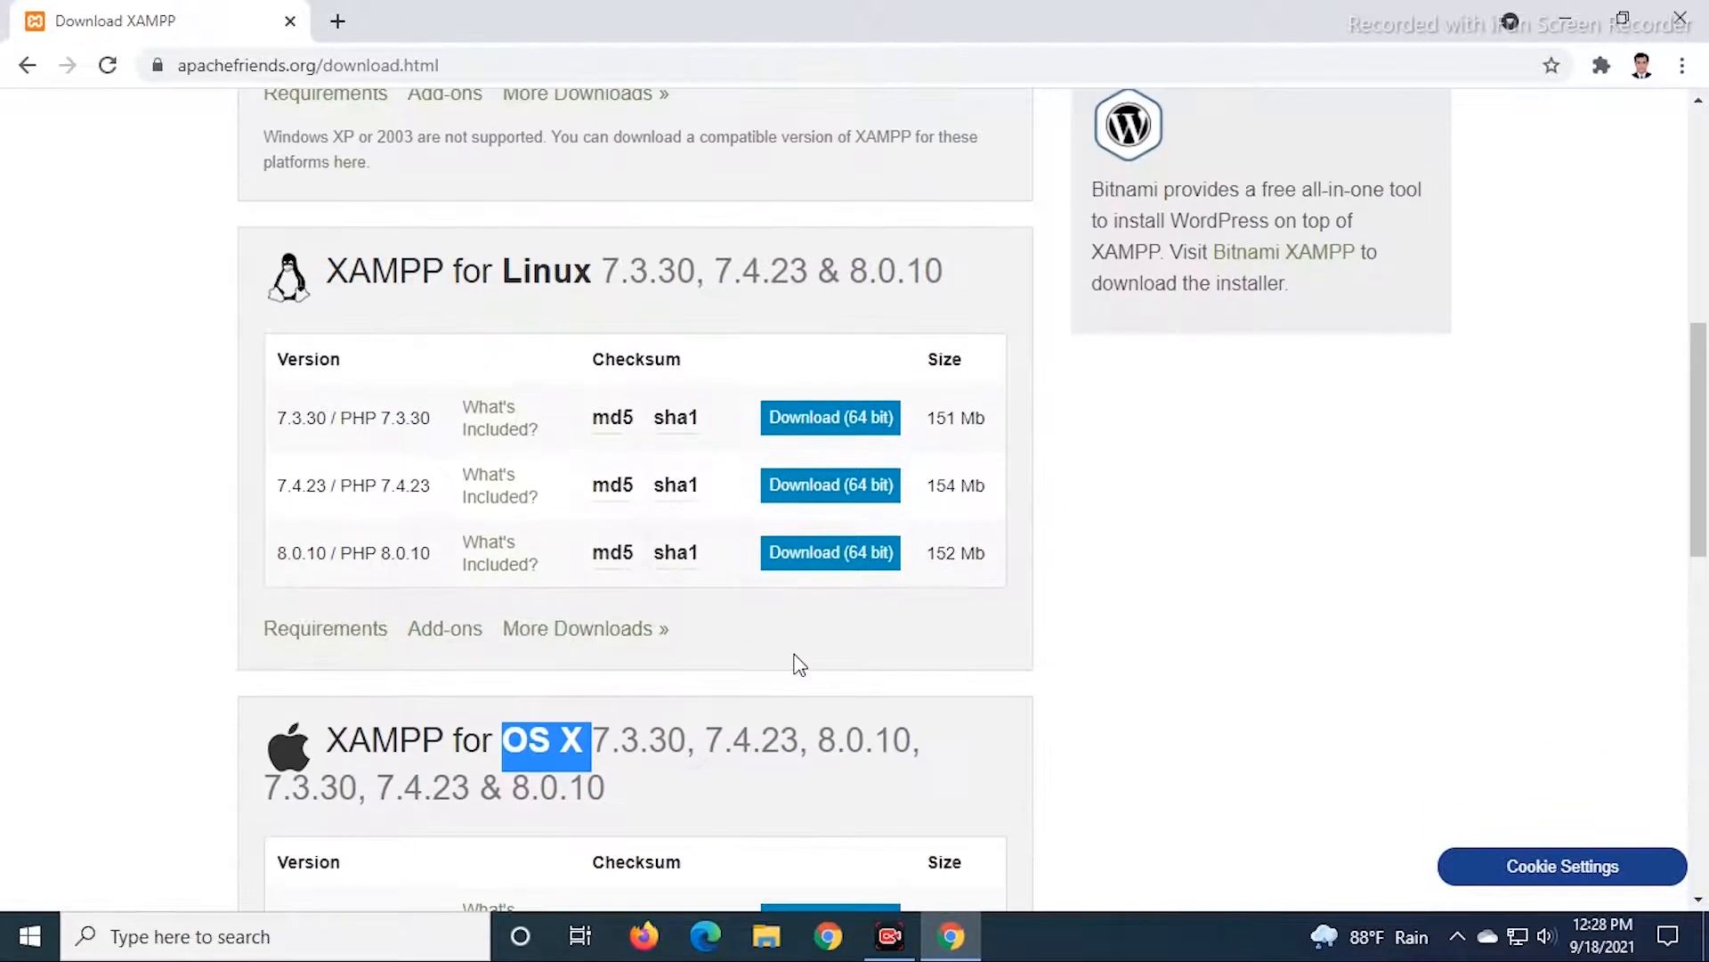
mouse_move(739, 784)
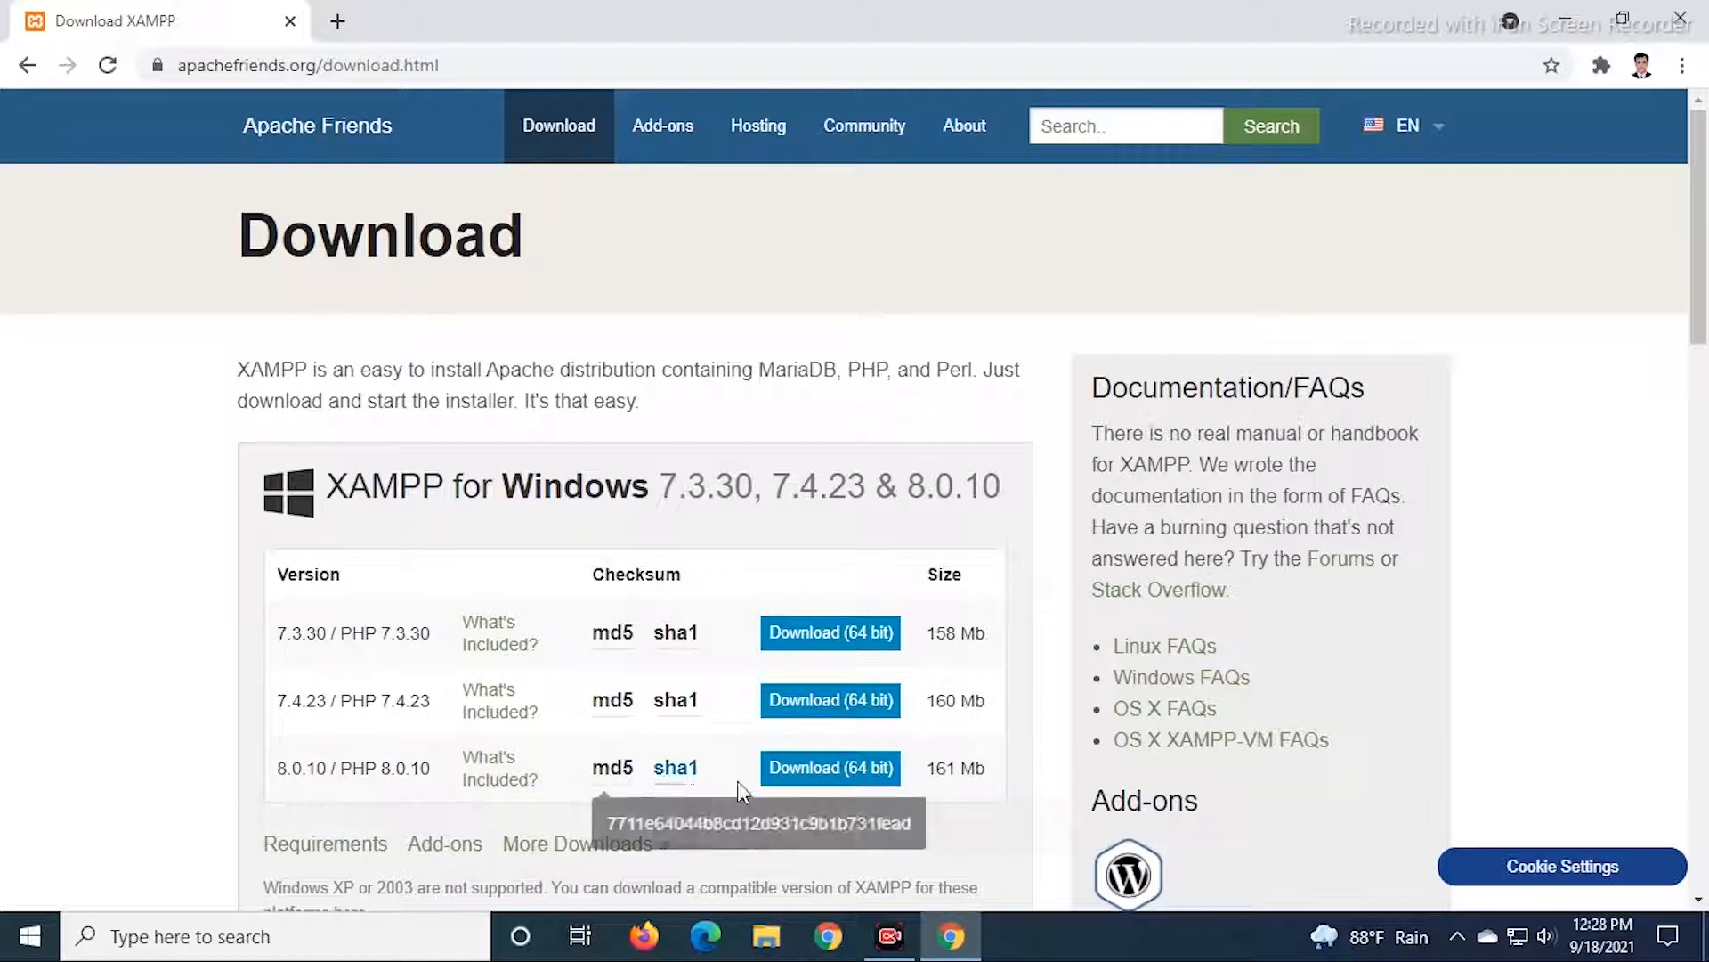
click(820, 780)
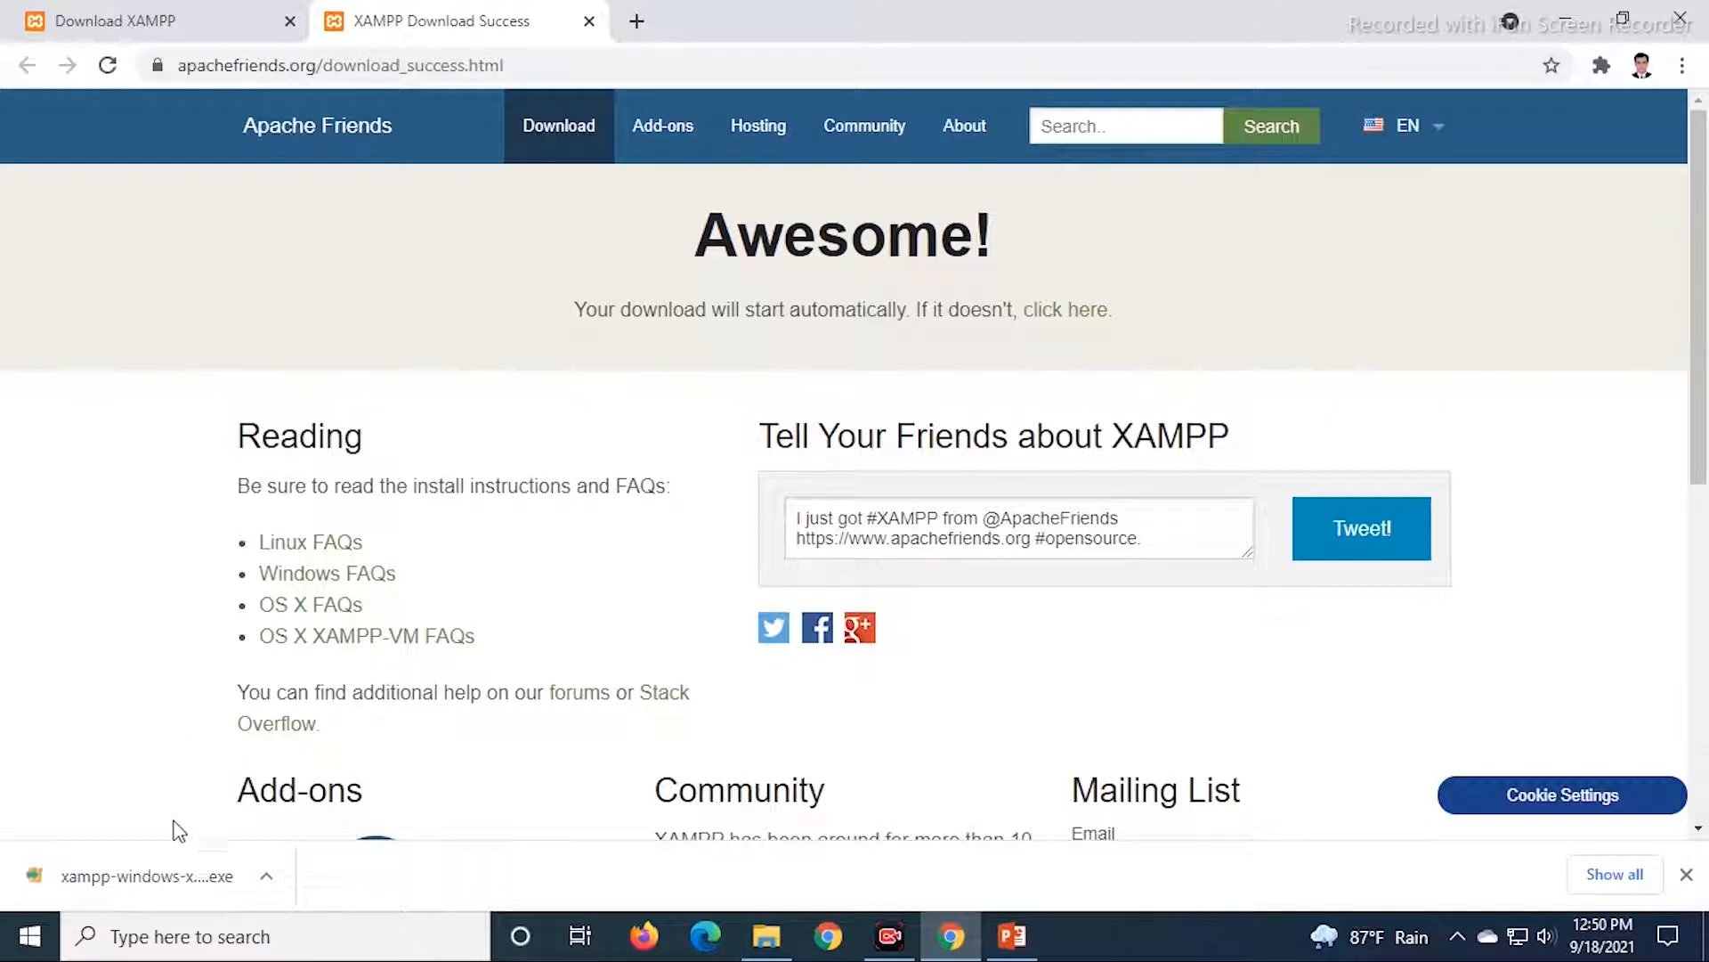
Run the downloaded XAMPP installer and proceed to the installation folder page with all components kept selected.
click(158, 878)
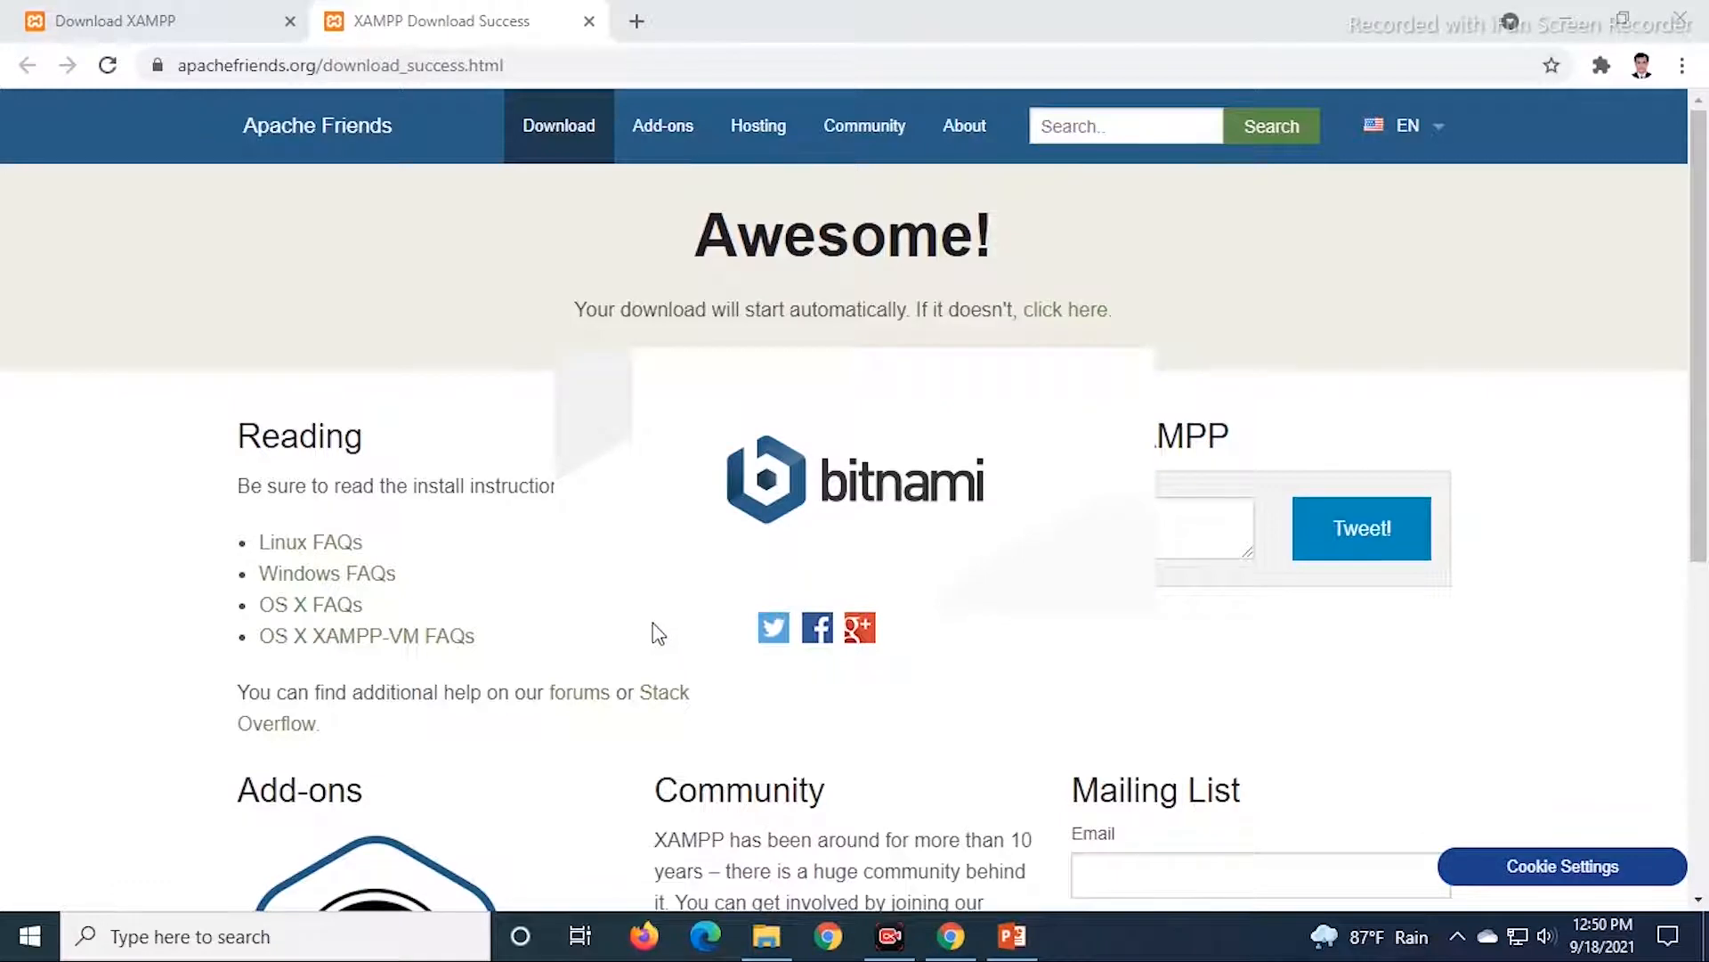
click(833, 502)
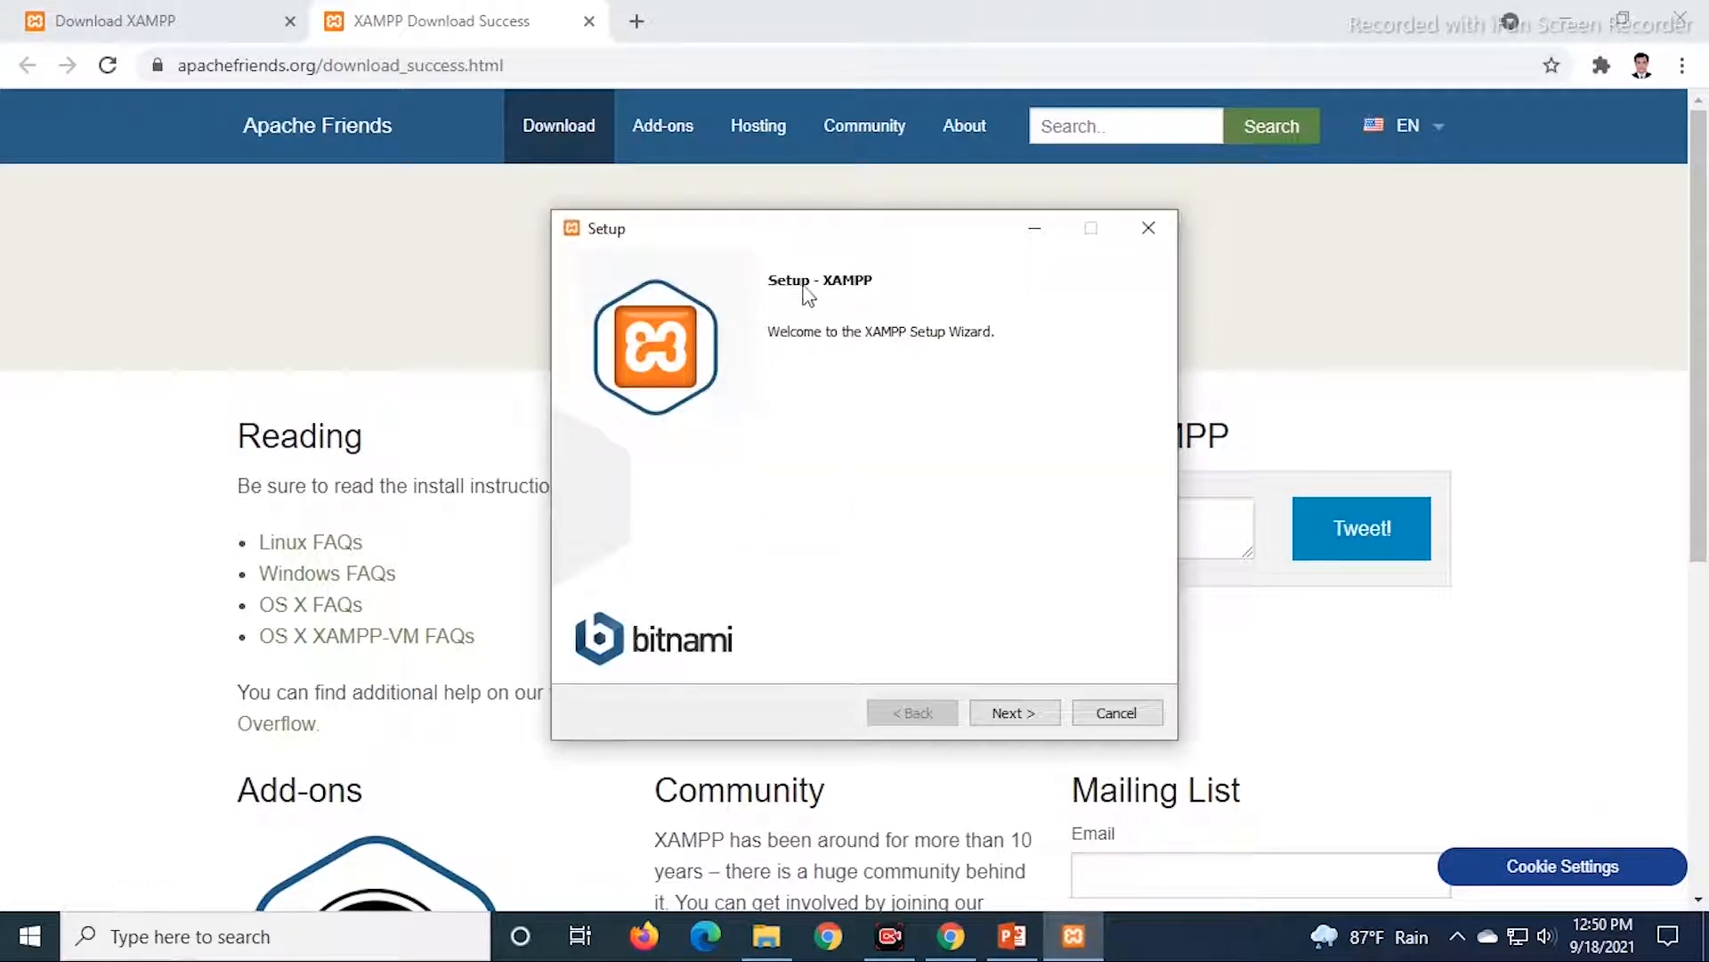
click(1001, 714)
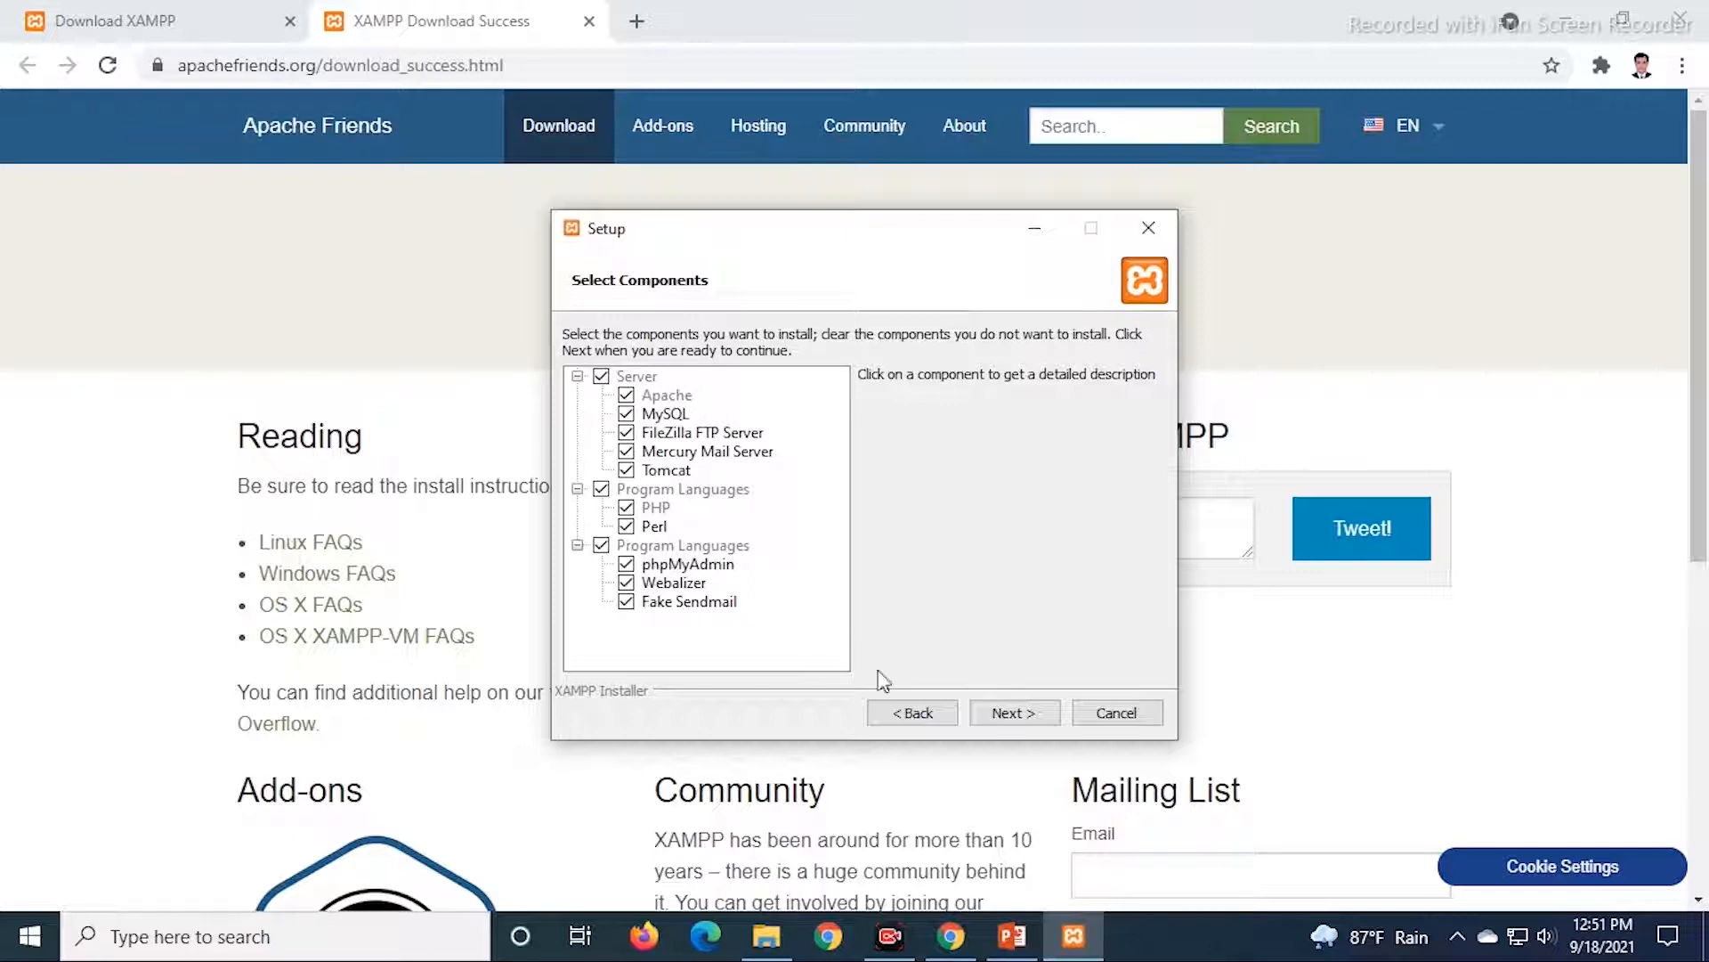
click(1015, 716)
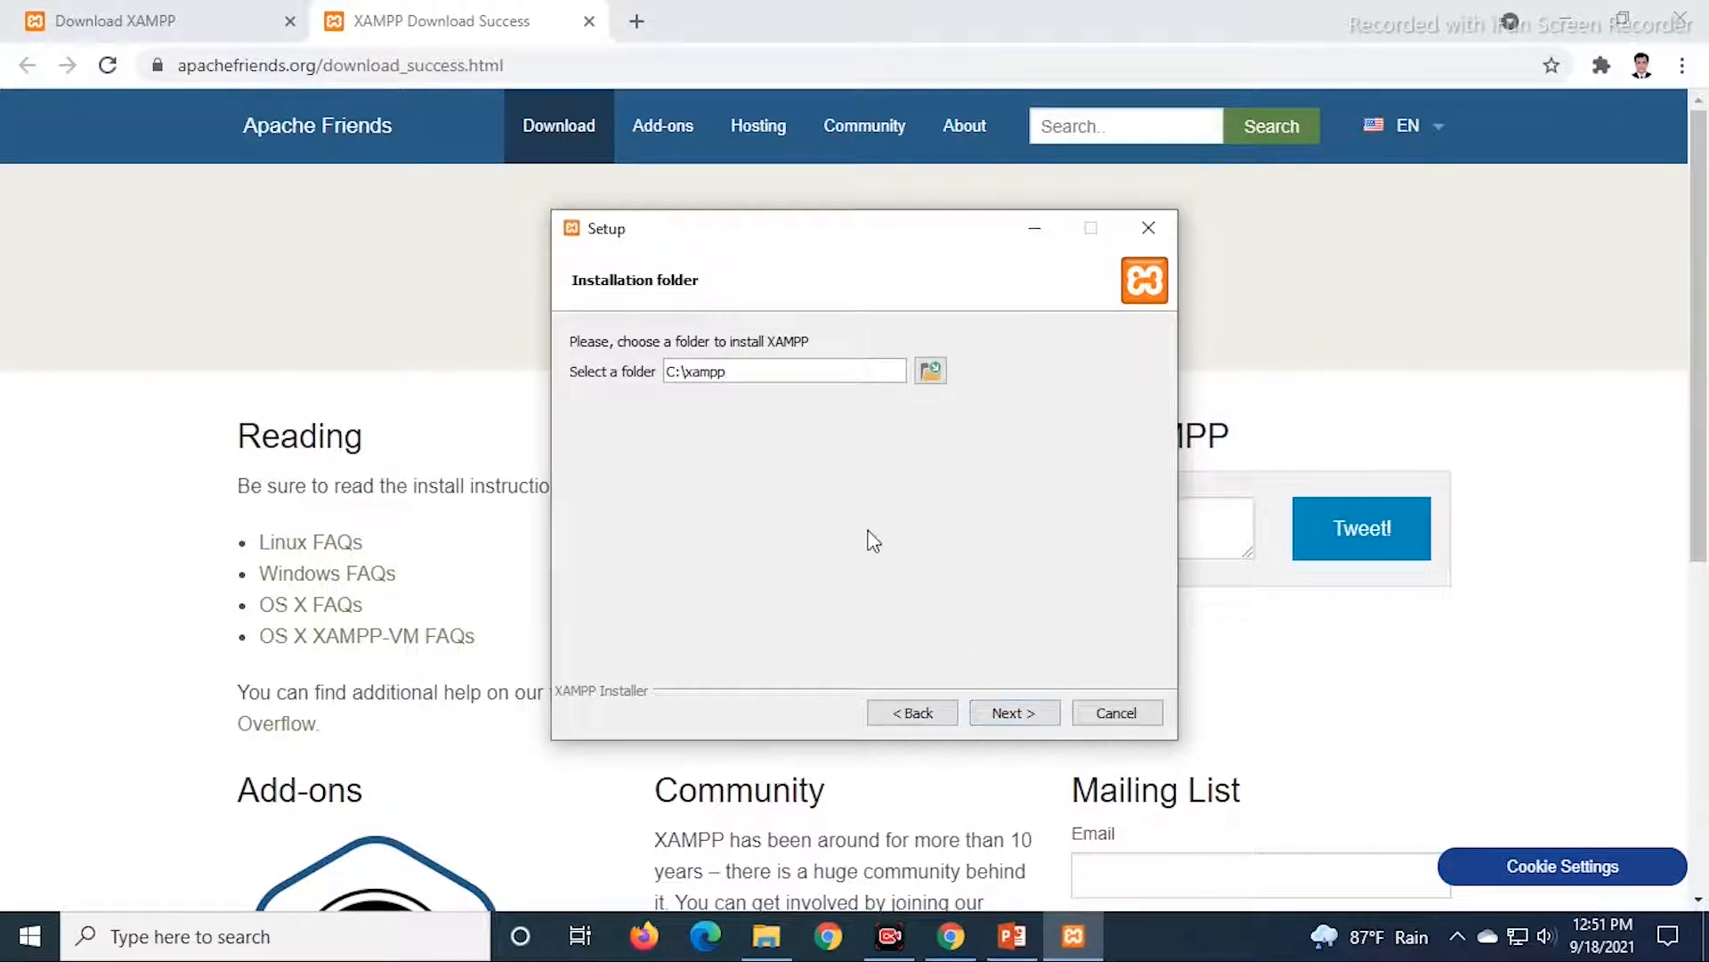
Browse for an installation folder and go to the Tuitorial (G:) drive.
click(930, 370)
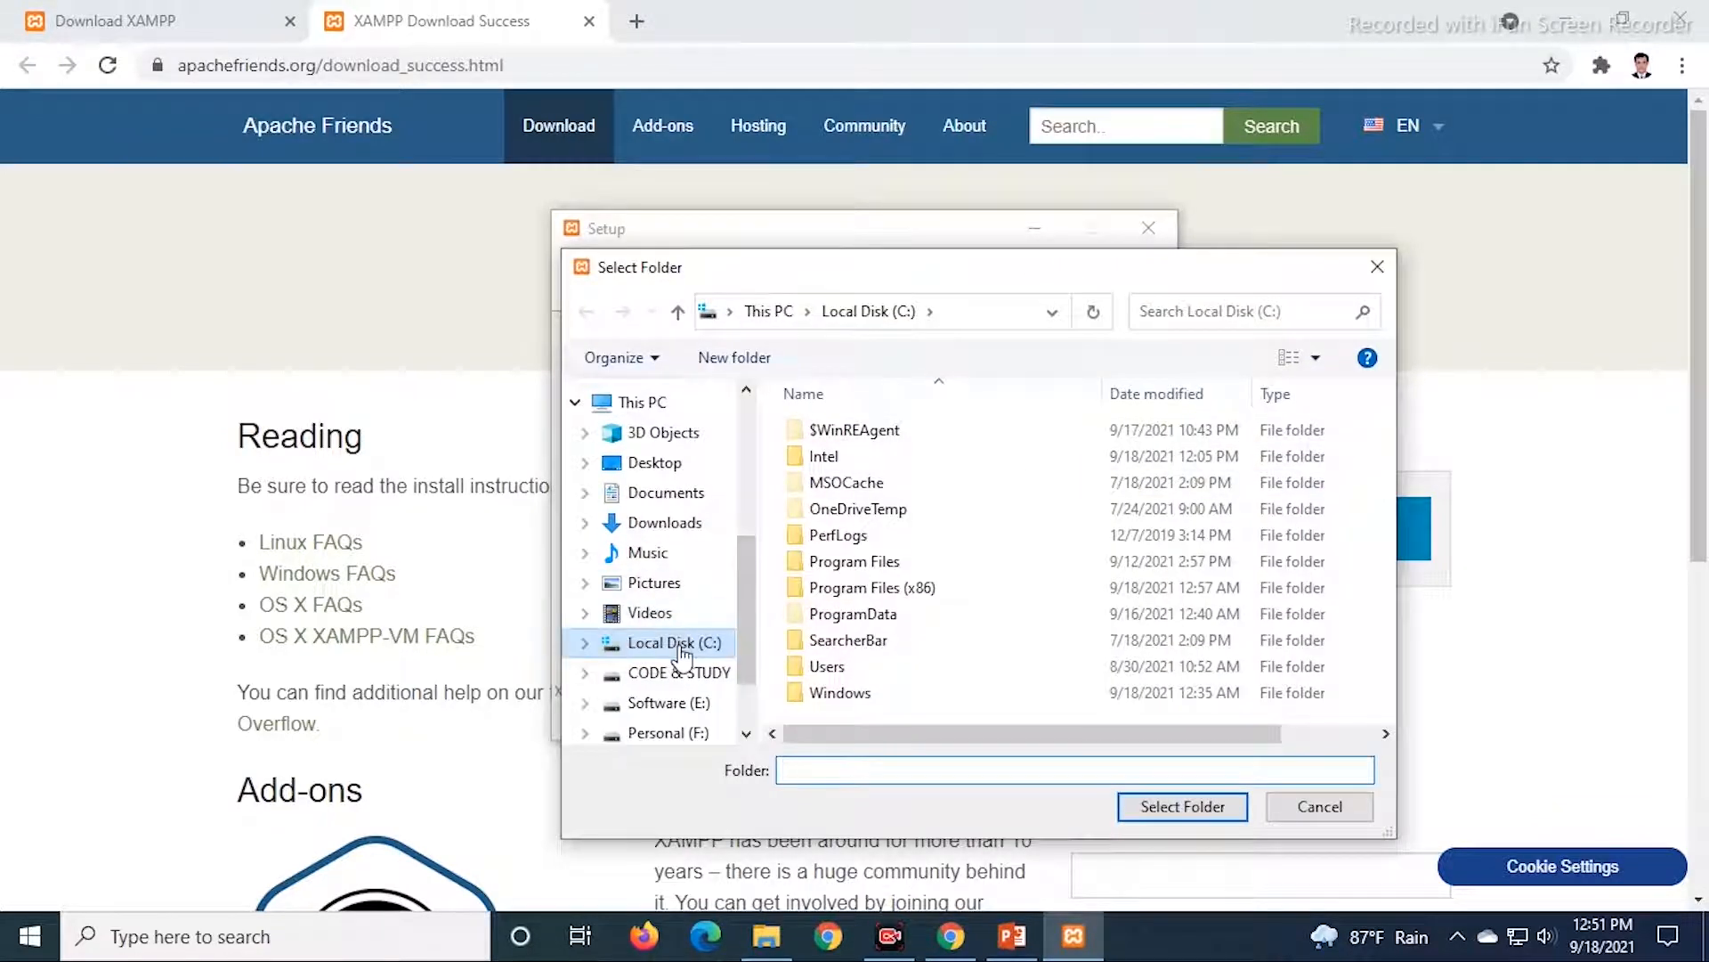
click(614, 403)
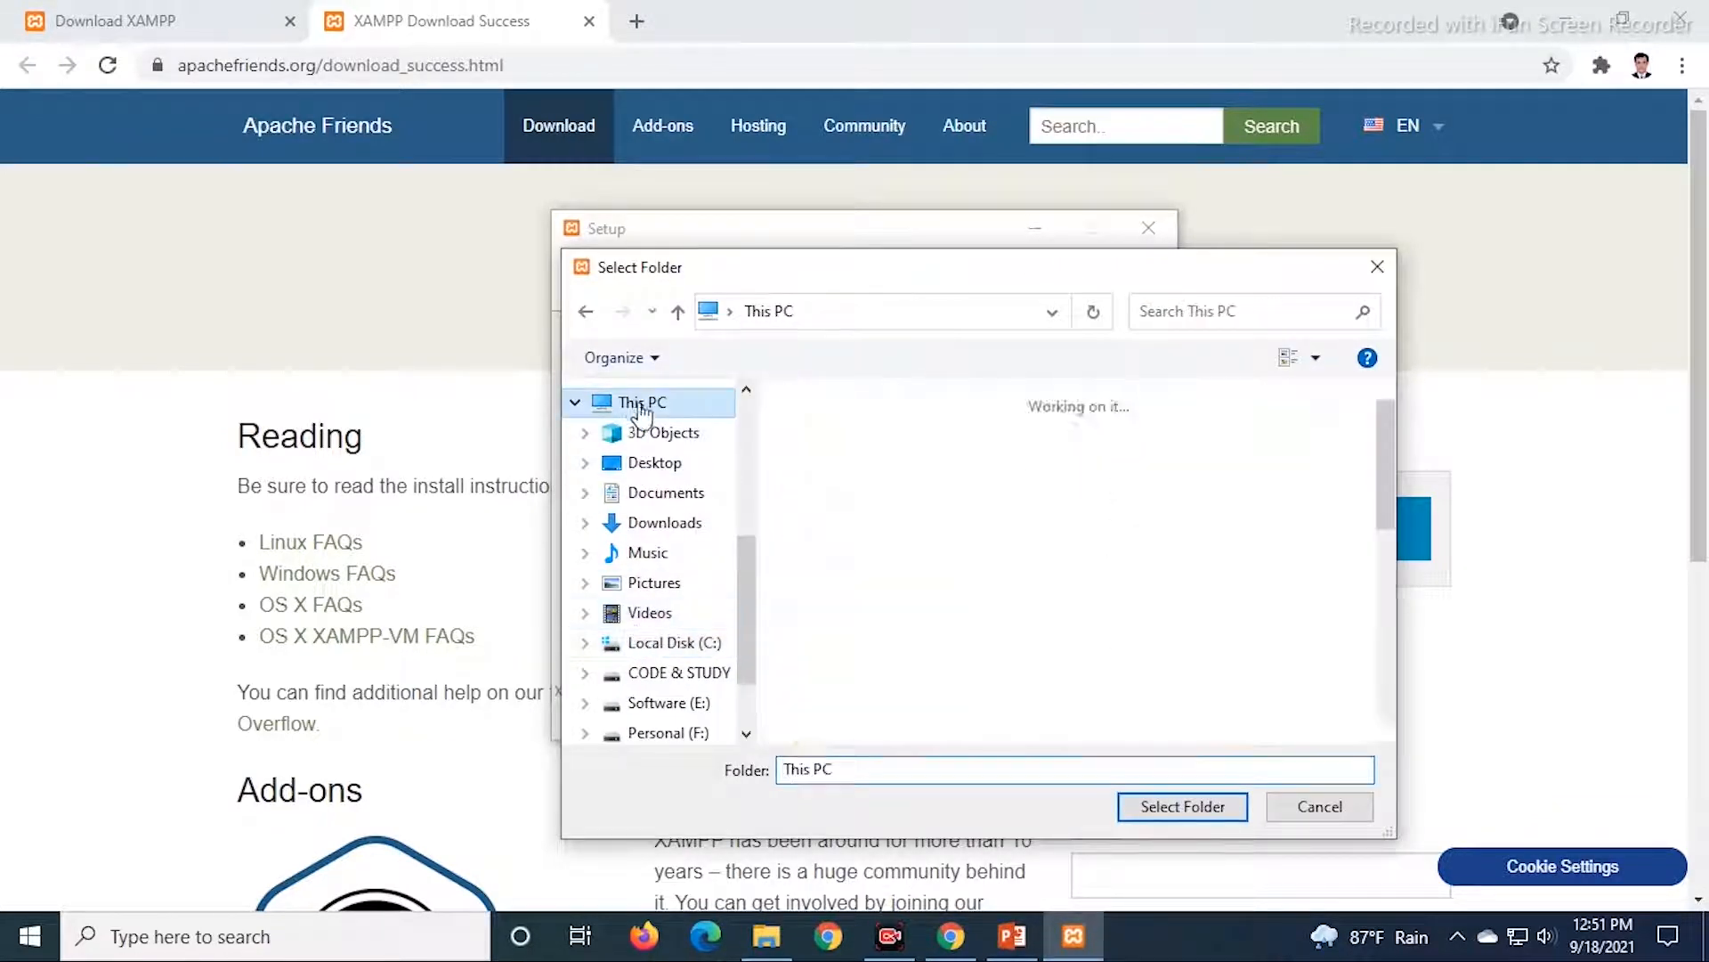
scroll(926, 634, down, 3)
scroll(926, 633, down, 2)
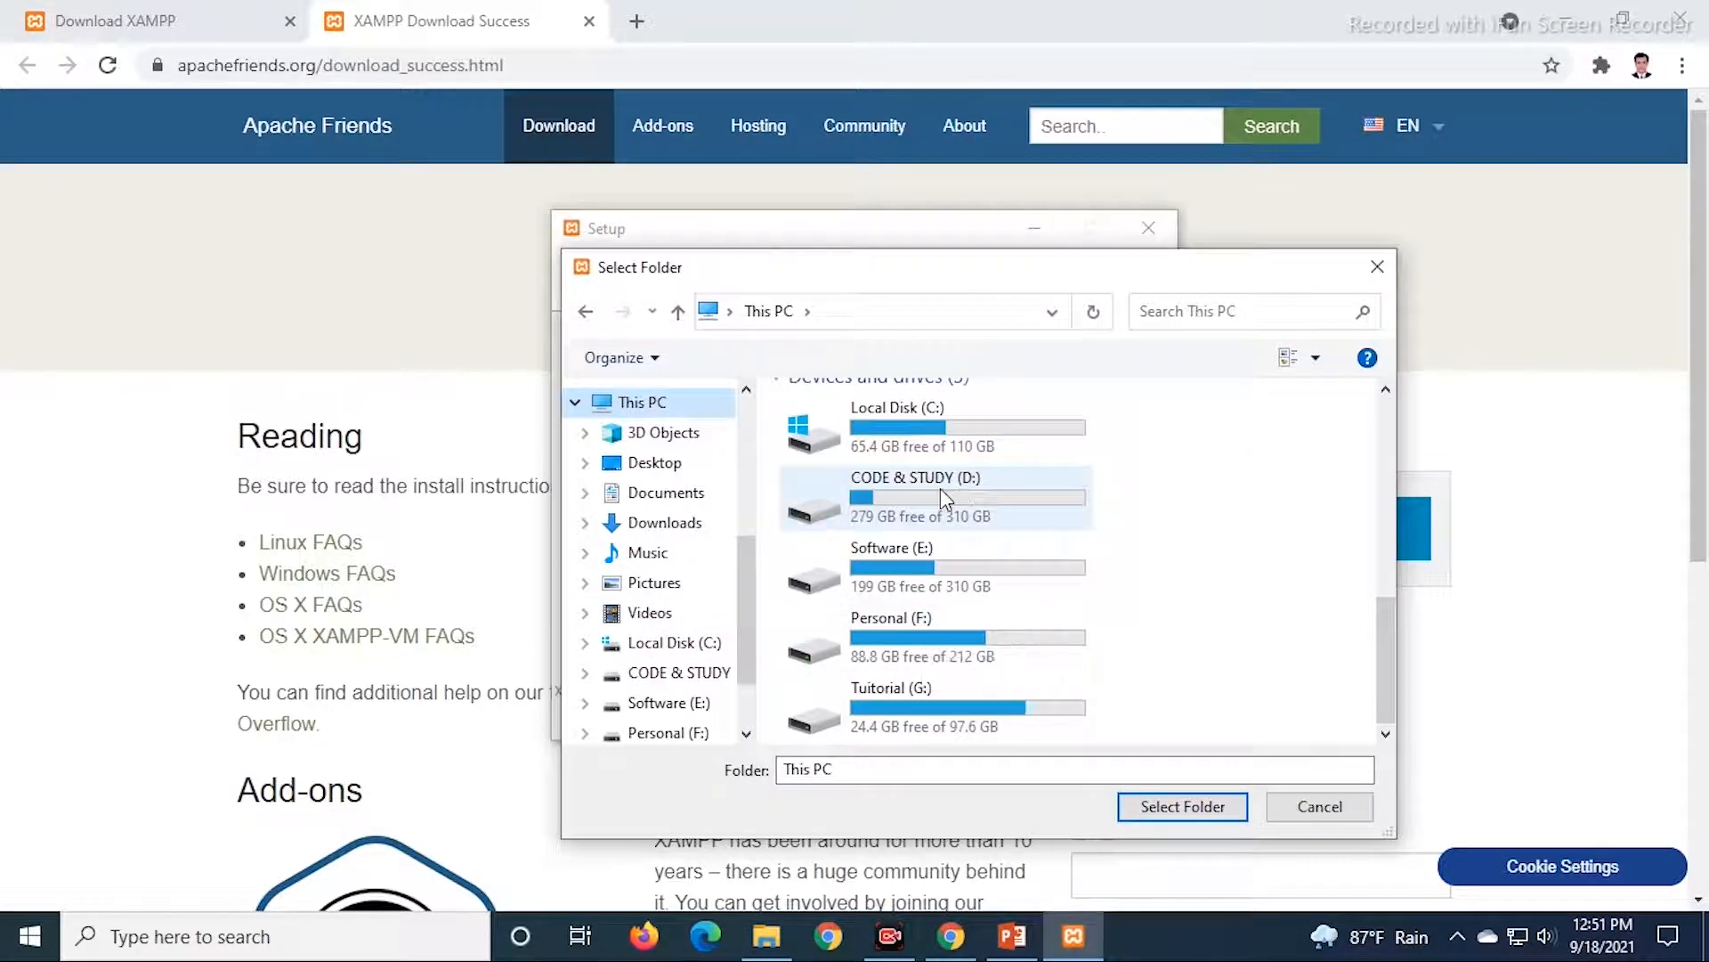
double_click(915, 703)
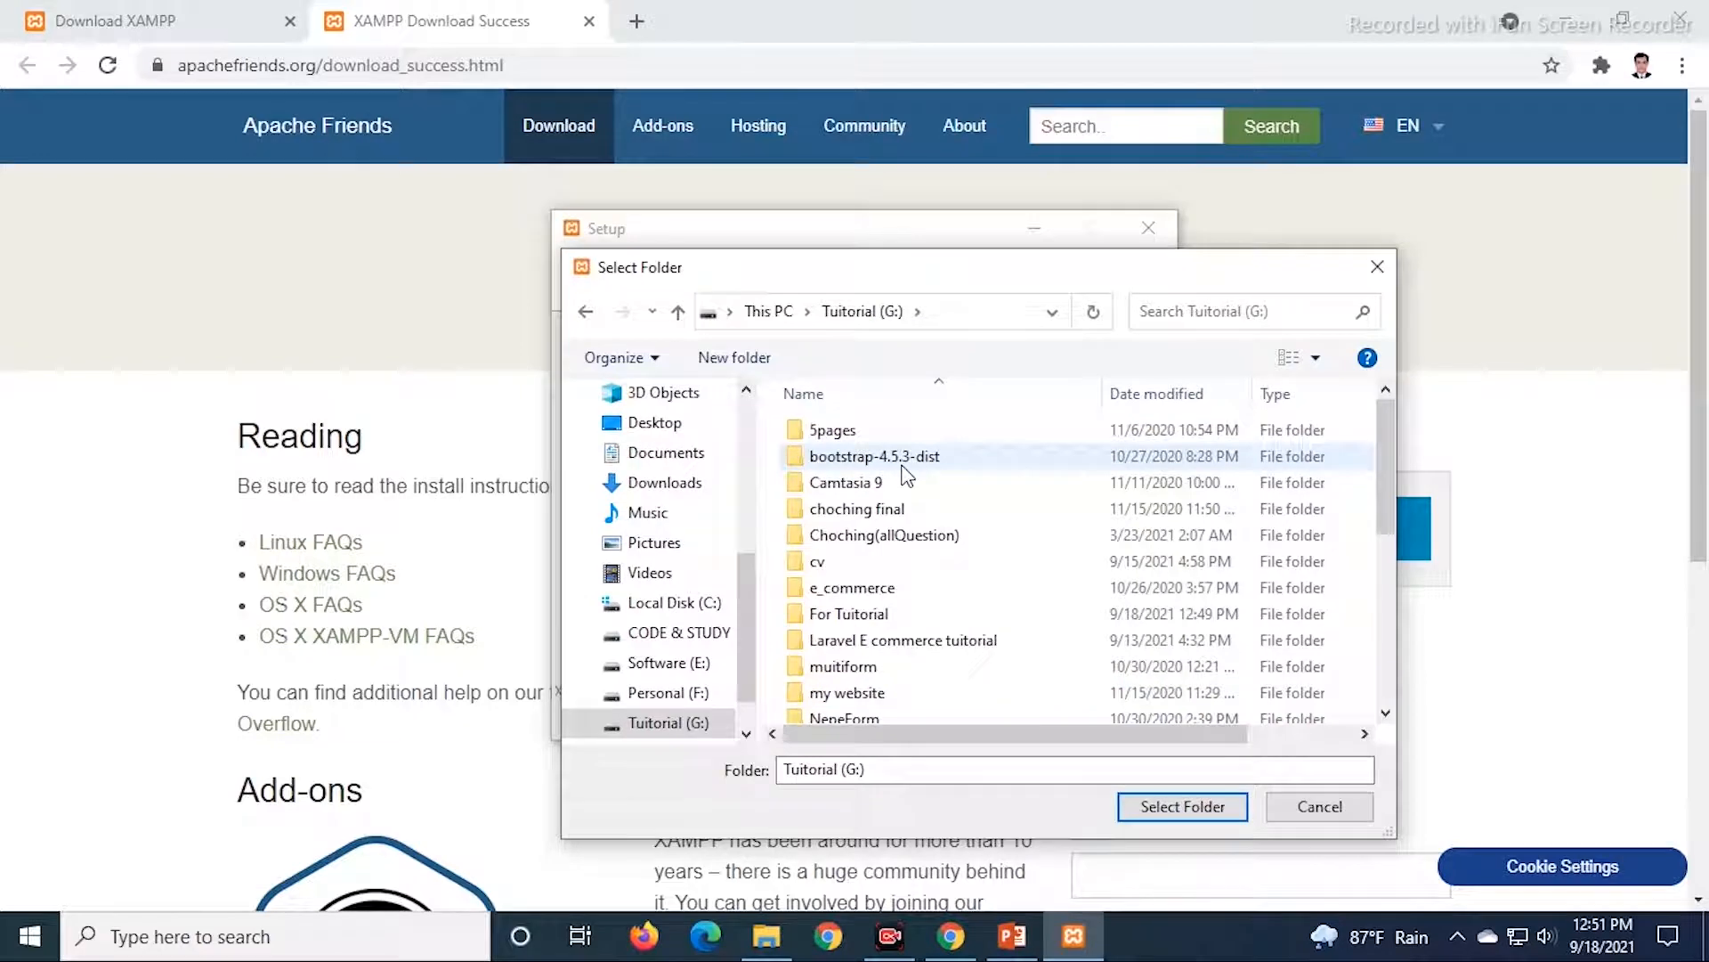
Create a folder named xampp on the G: drive and choose it as the installation folder.
scroll(907, 476, down, 5)
right_click(771, 570)
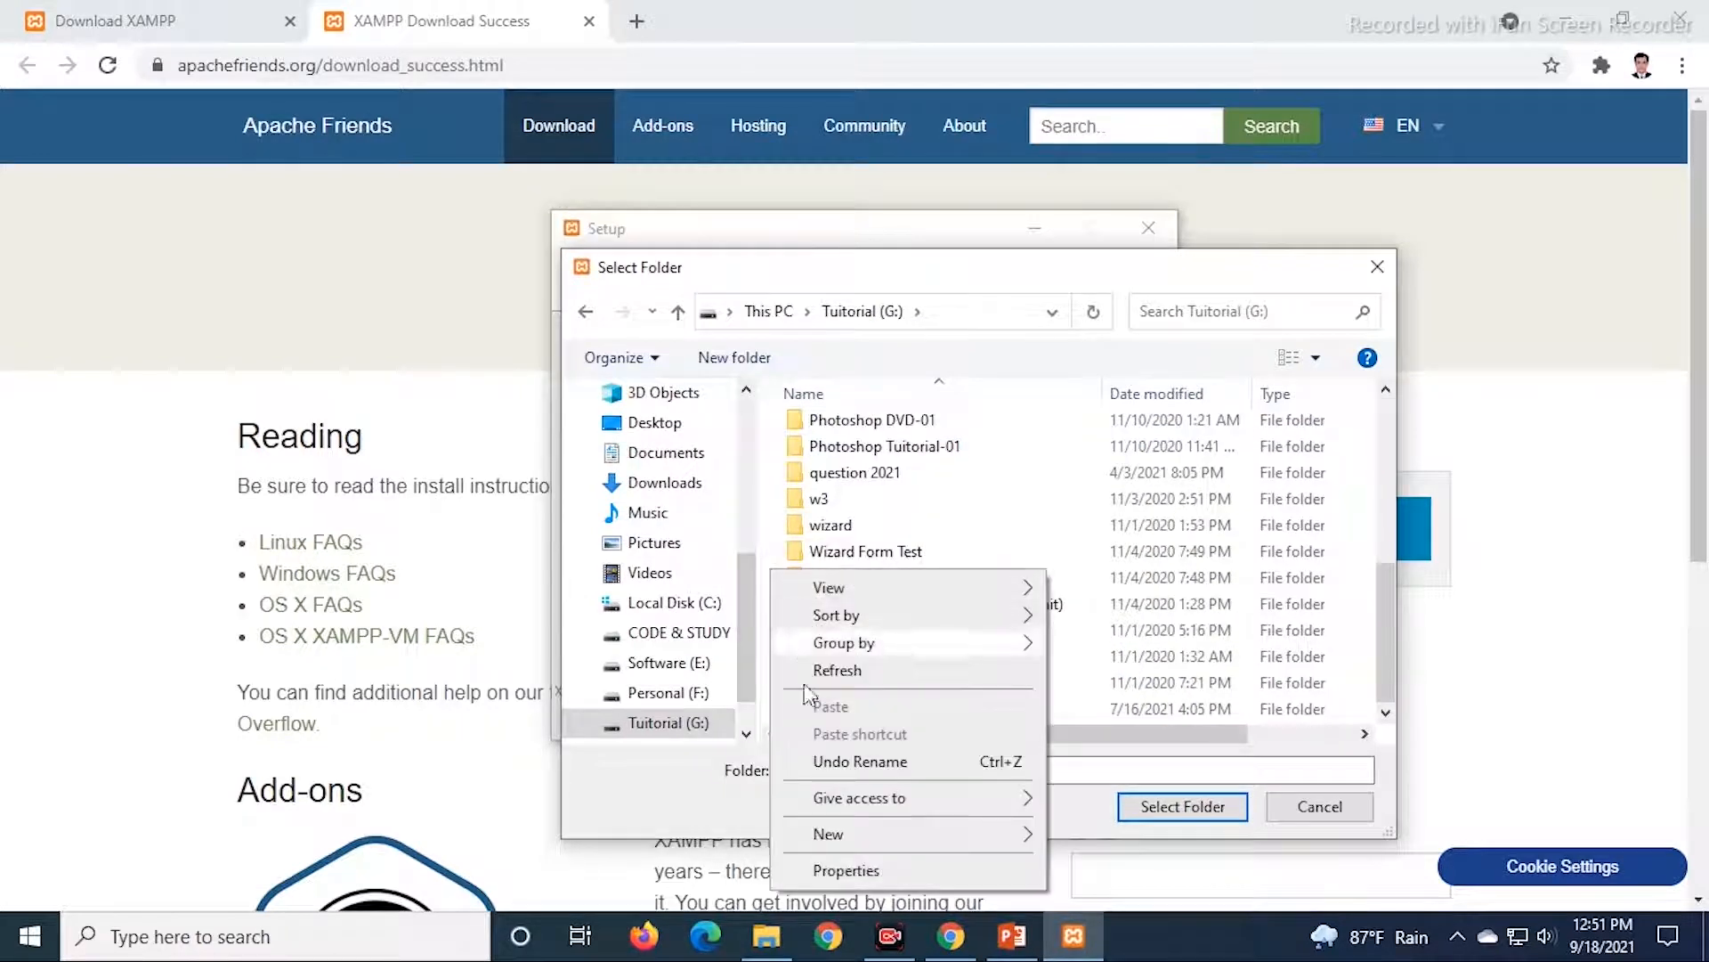
mouse_move(1003, 833)
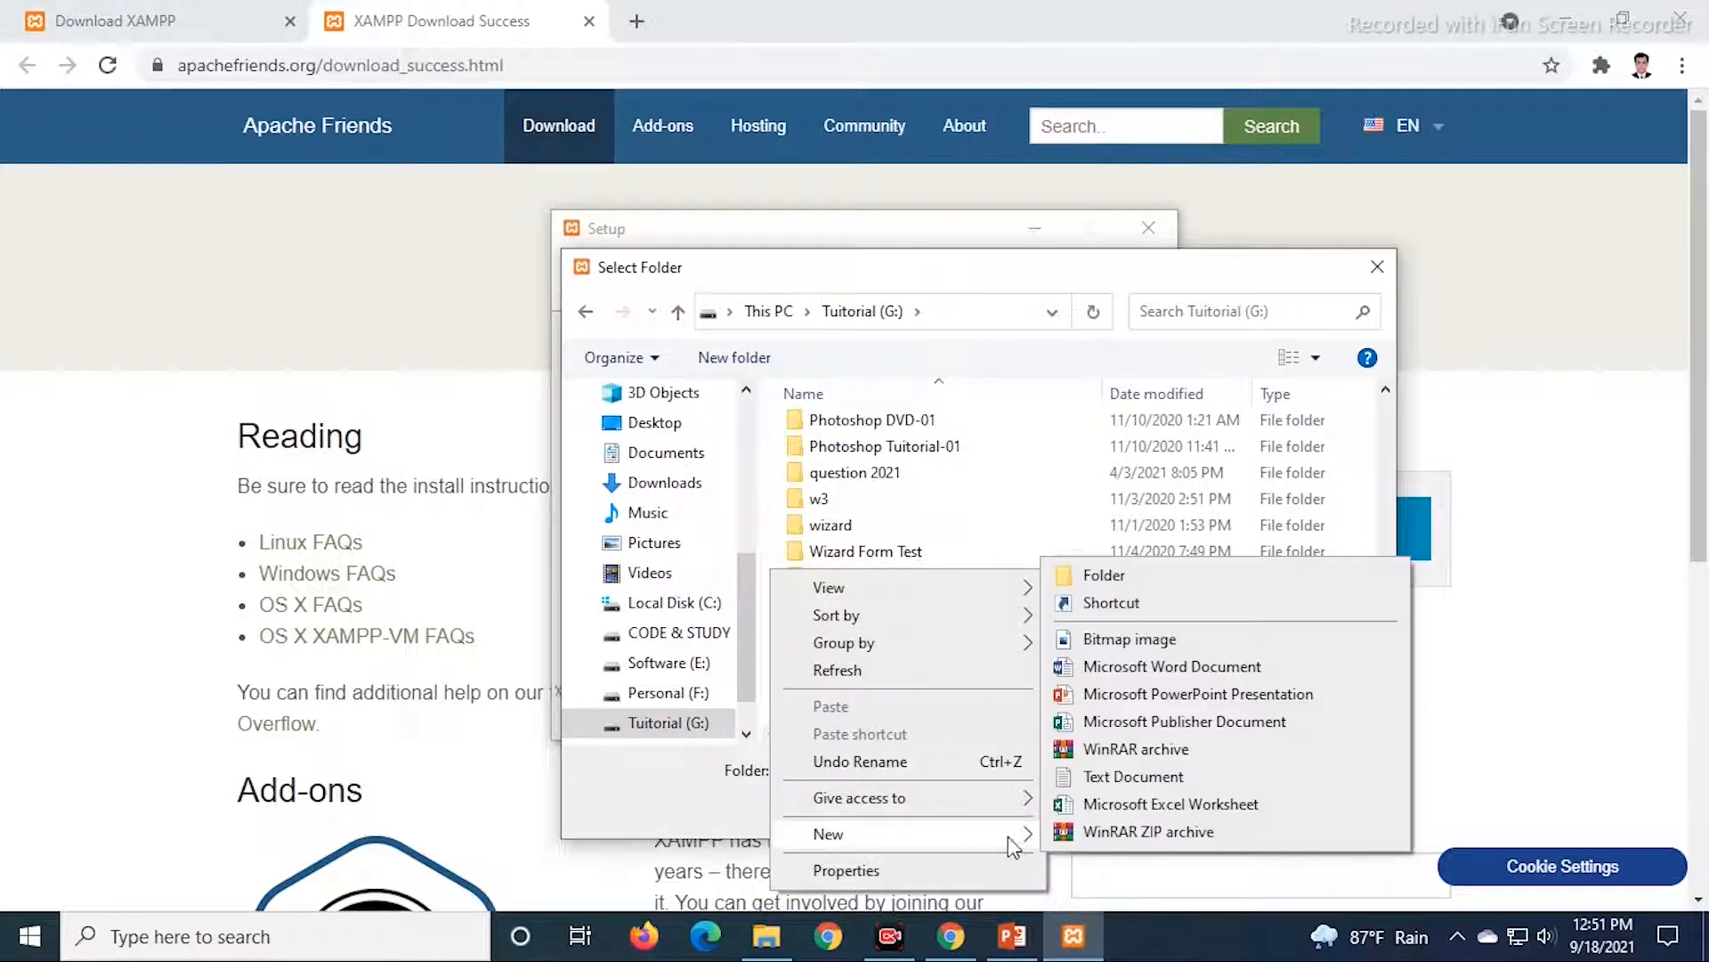
click(1127, 585)
text(x)
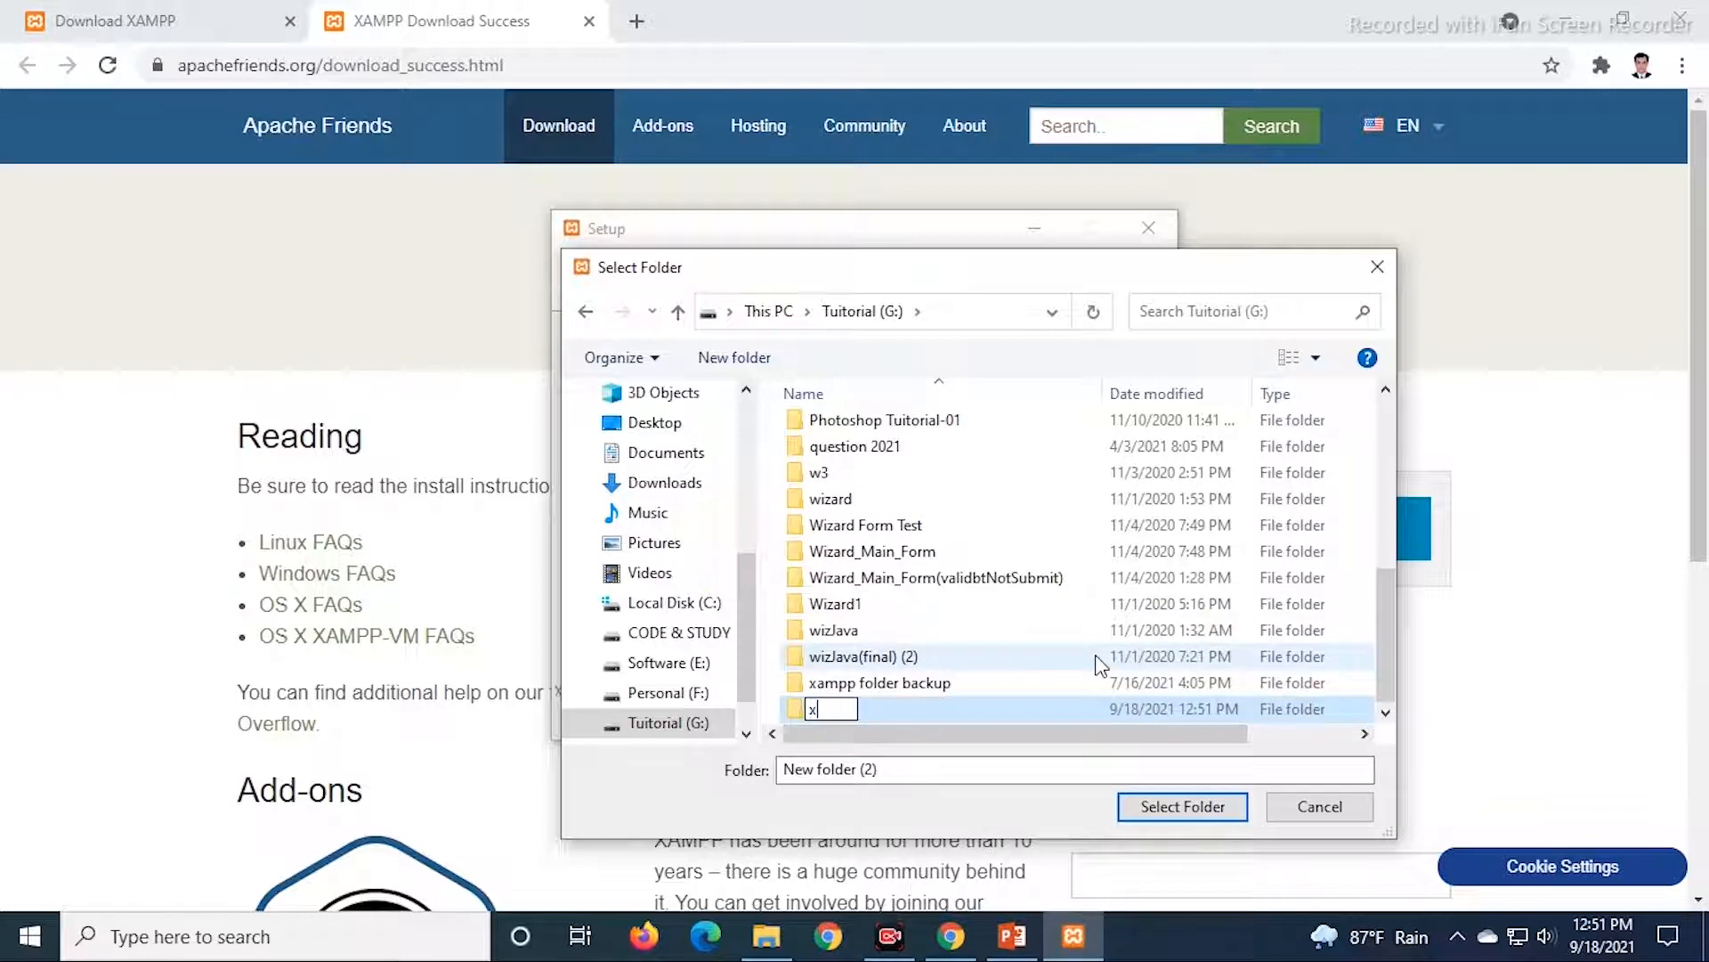
text(ampp)
click(1055, 707)
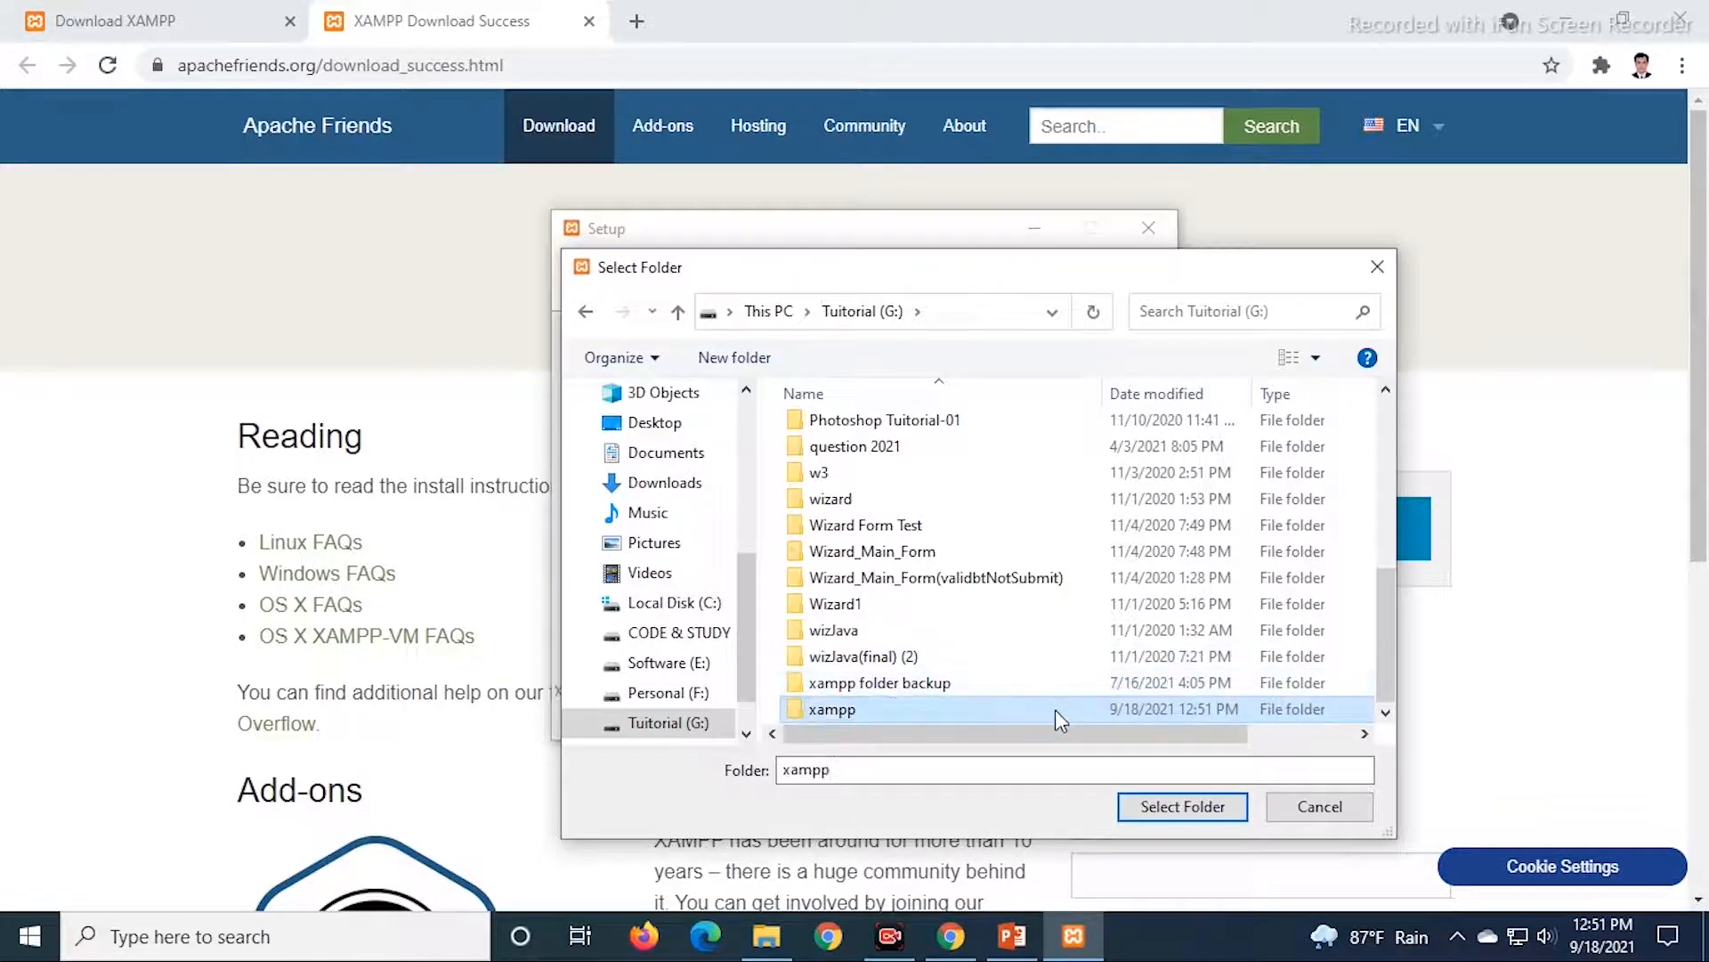
click(1182, 811)
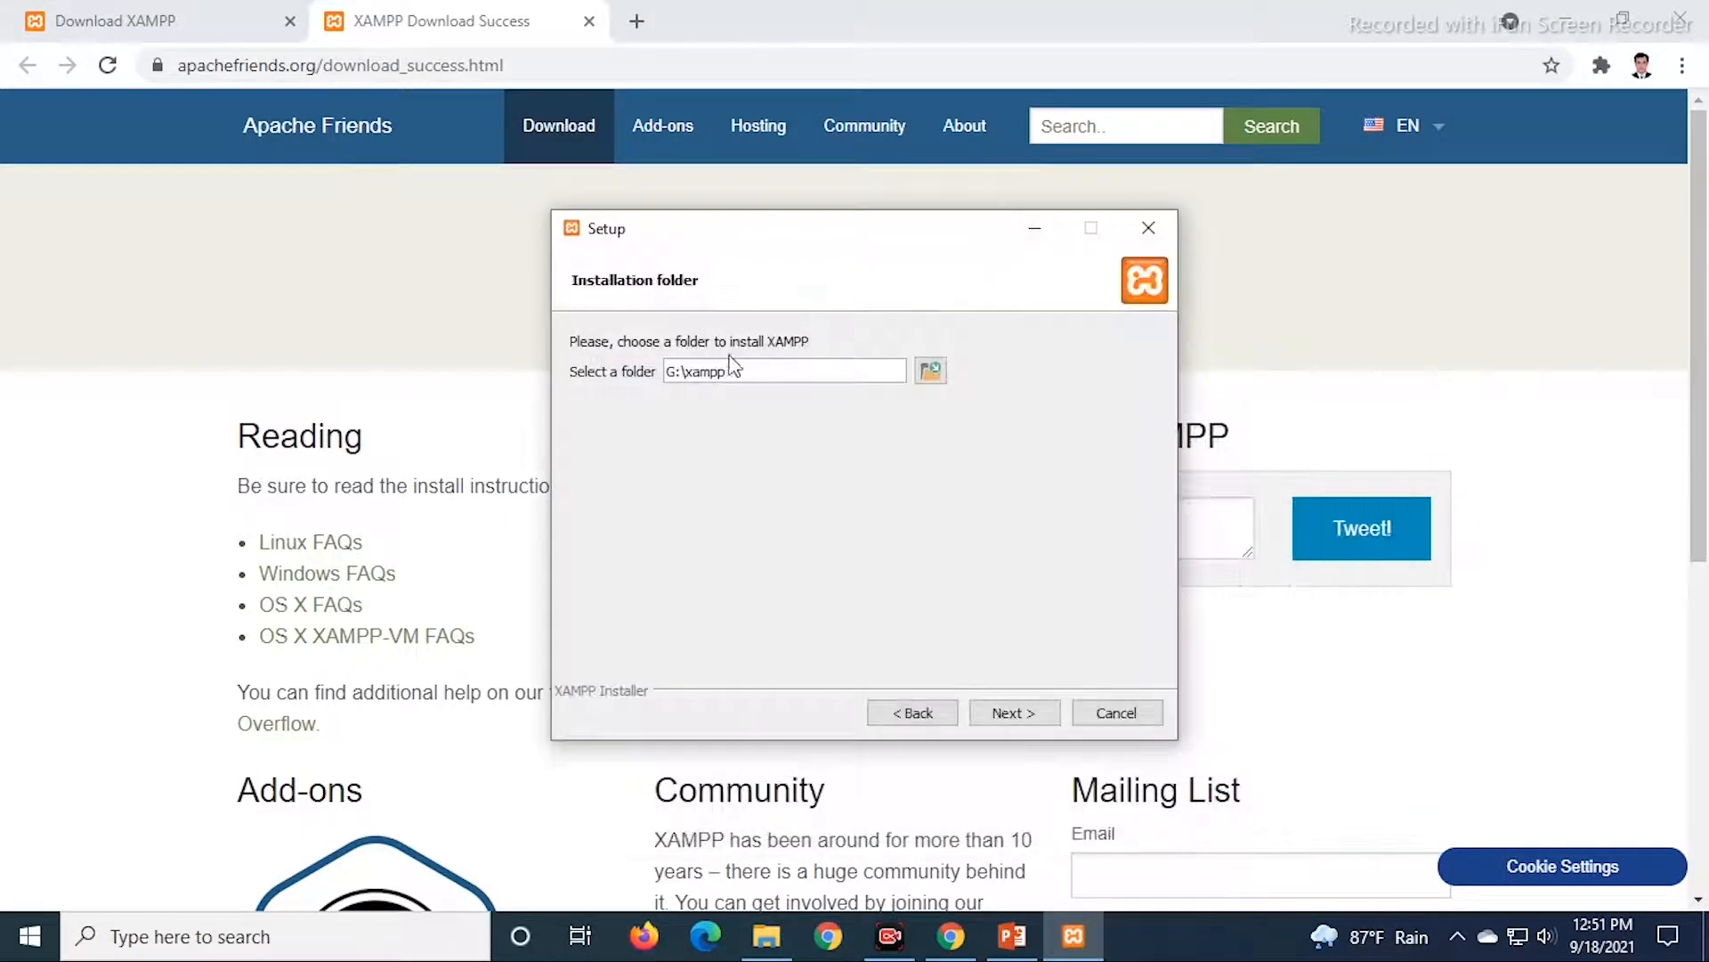
Accept the G:\xampp folder, keep English as the language, and continue past the Bitnami for XAMPP page.
click(1016, 713)
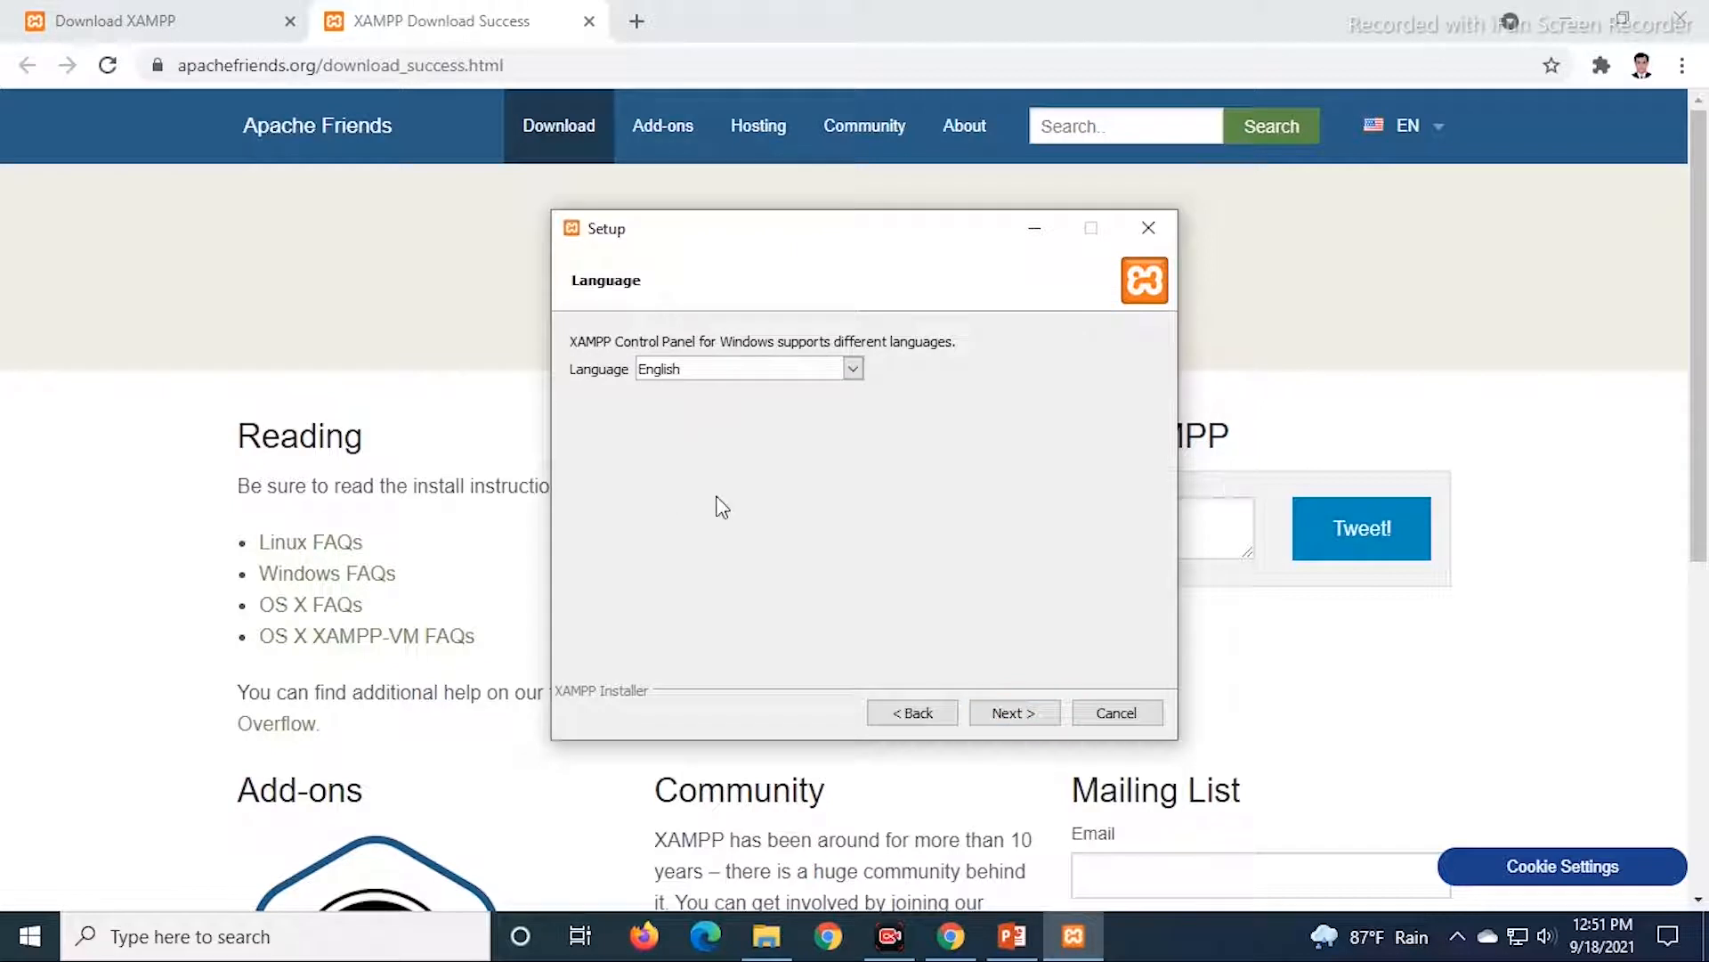
click(1005, 716)
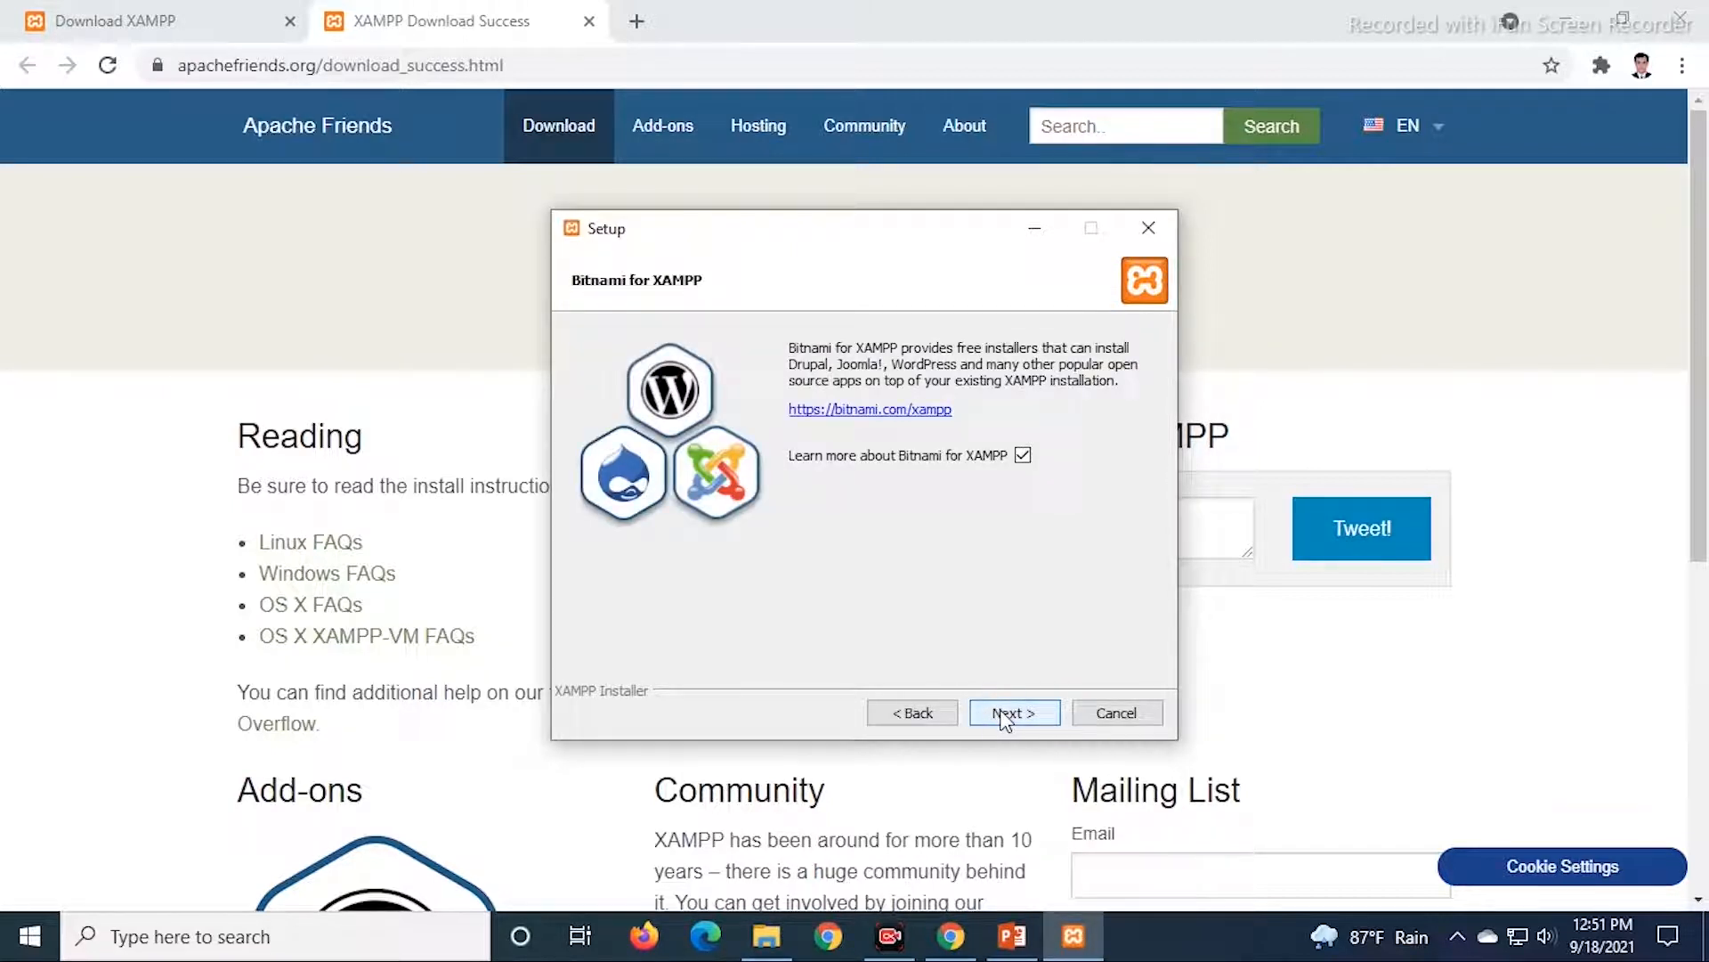
click(1002, 712)
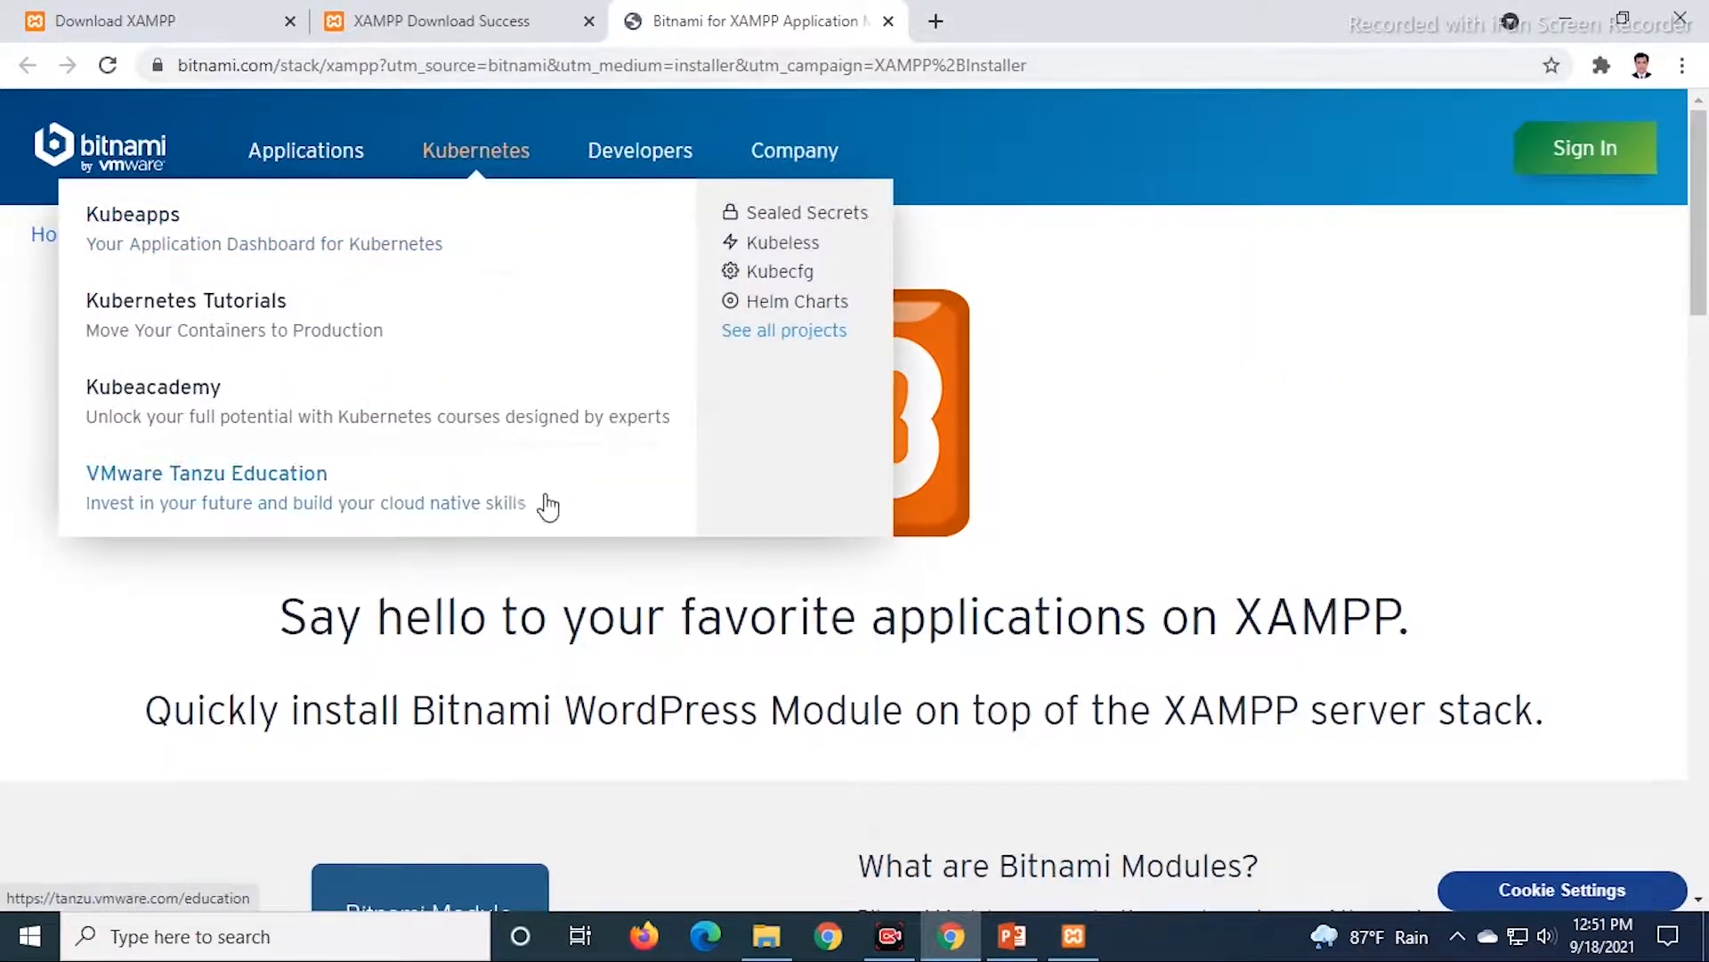
Return from the Bitnami web page to the XAMPP setup wizard and start the installation.
scroll(1198, 461, down, 1)
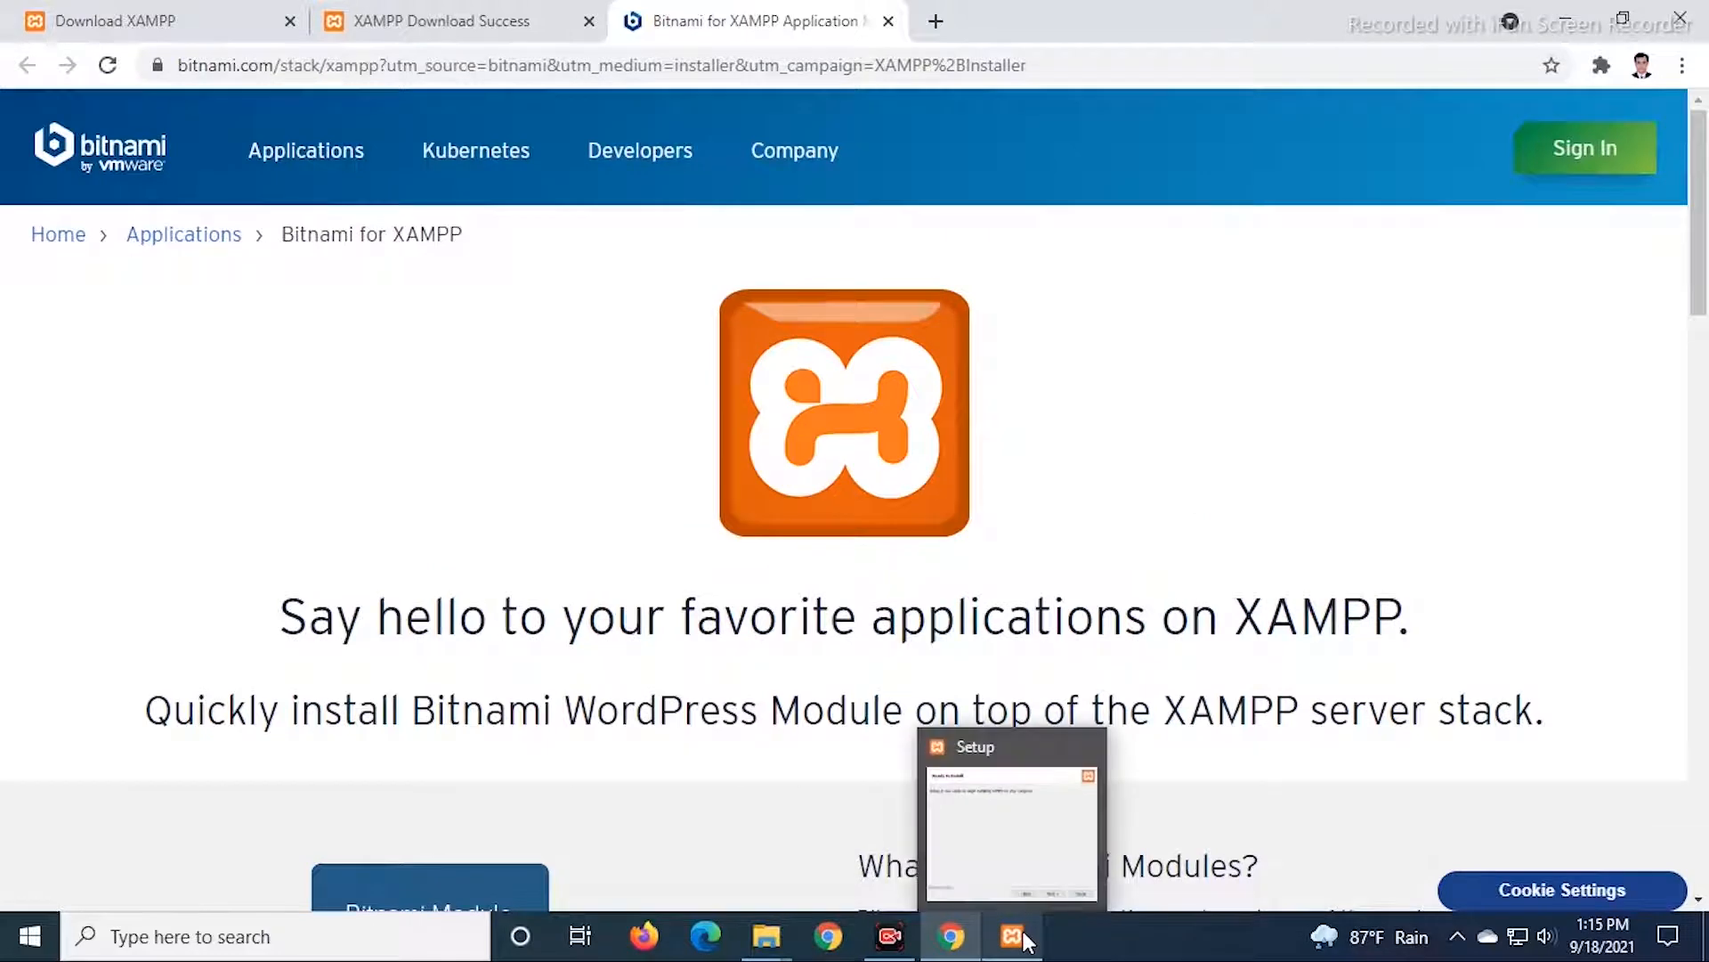
click(1023, 931)
click(1027, 711)
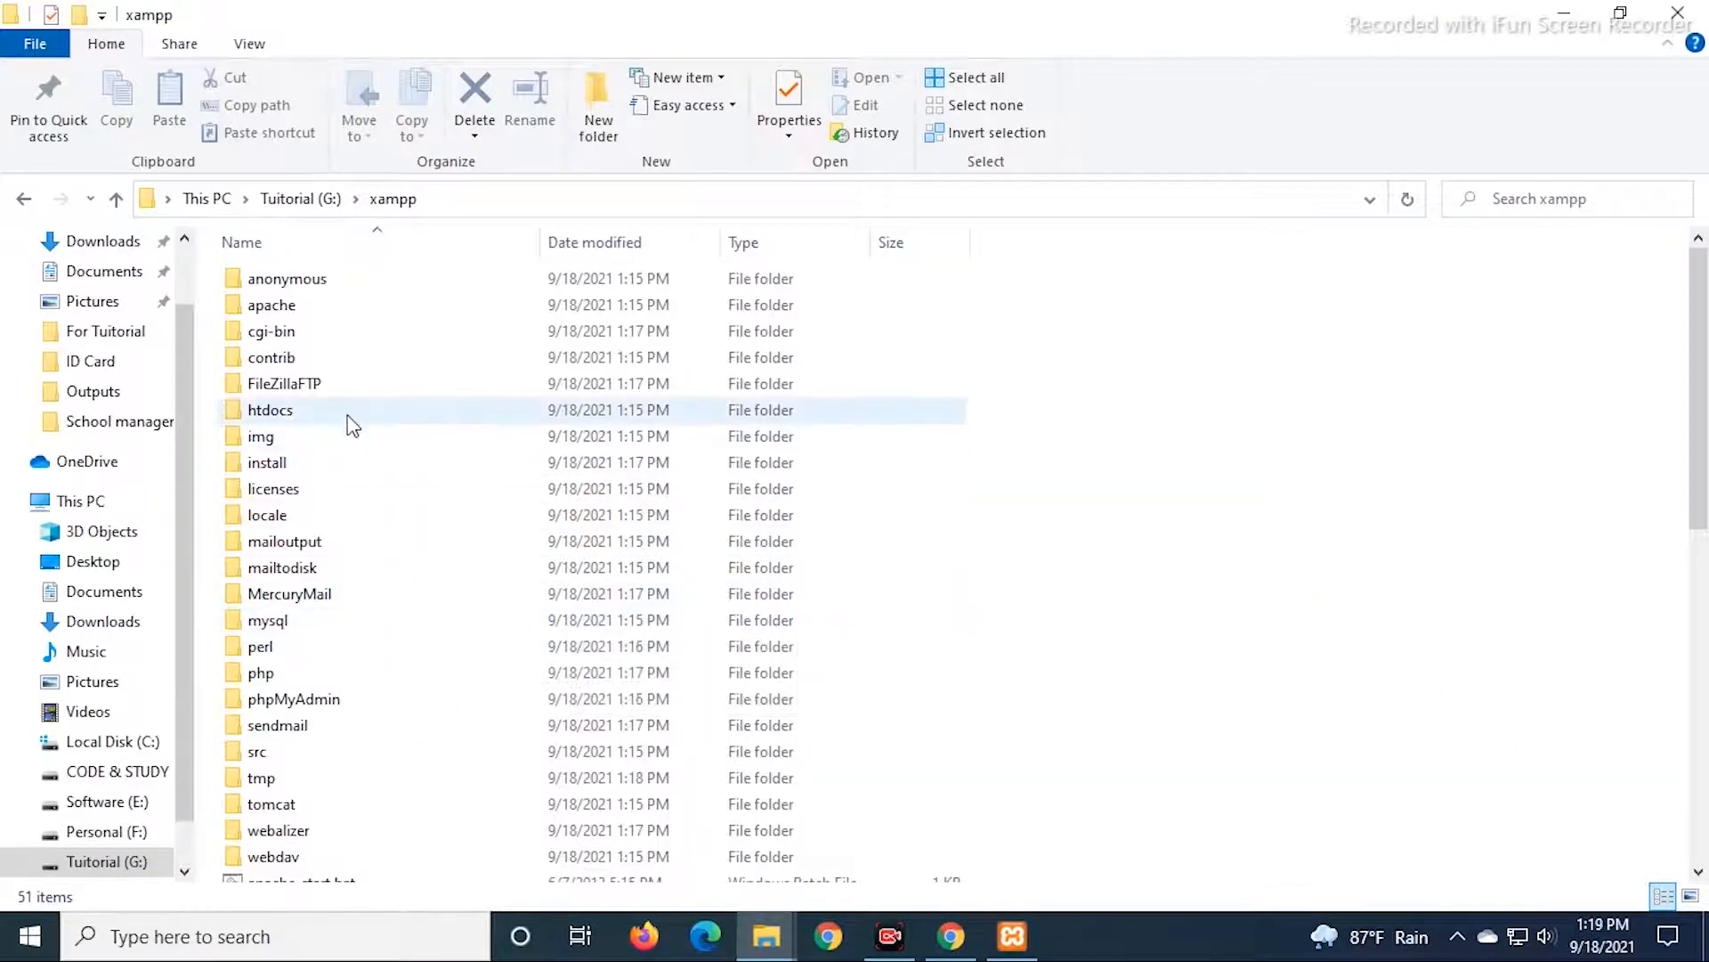
In File Explorer, open the htdocs folder inside G:\xampp.
double_click(349, 426)
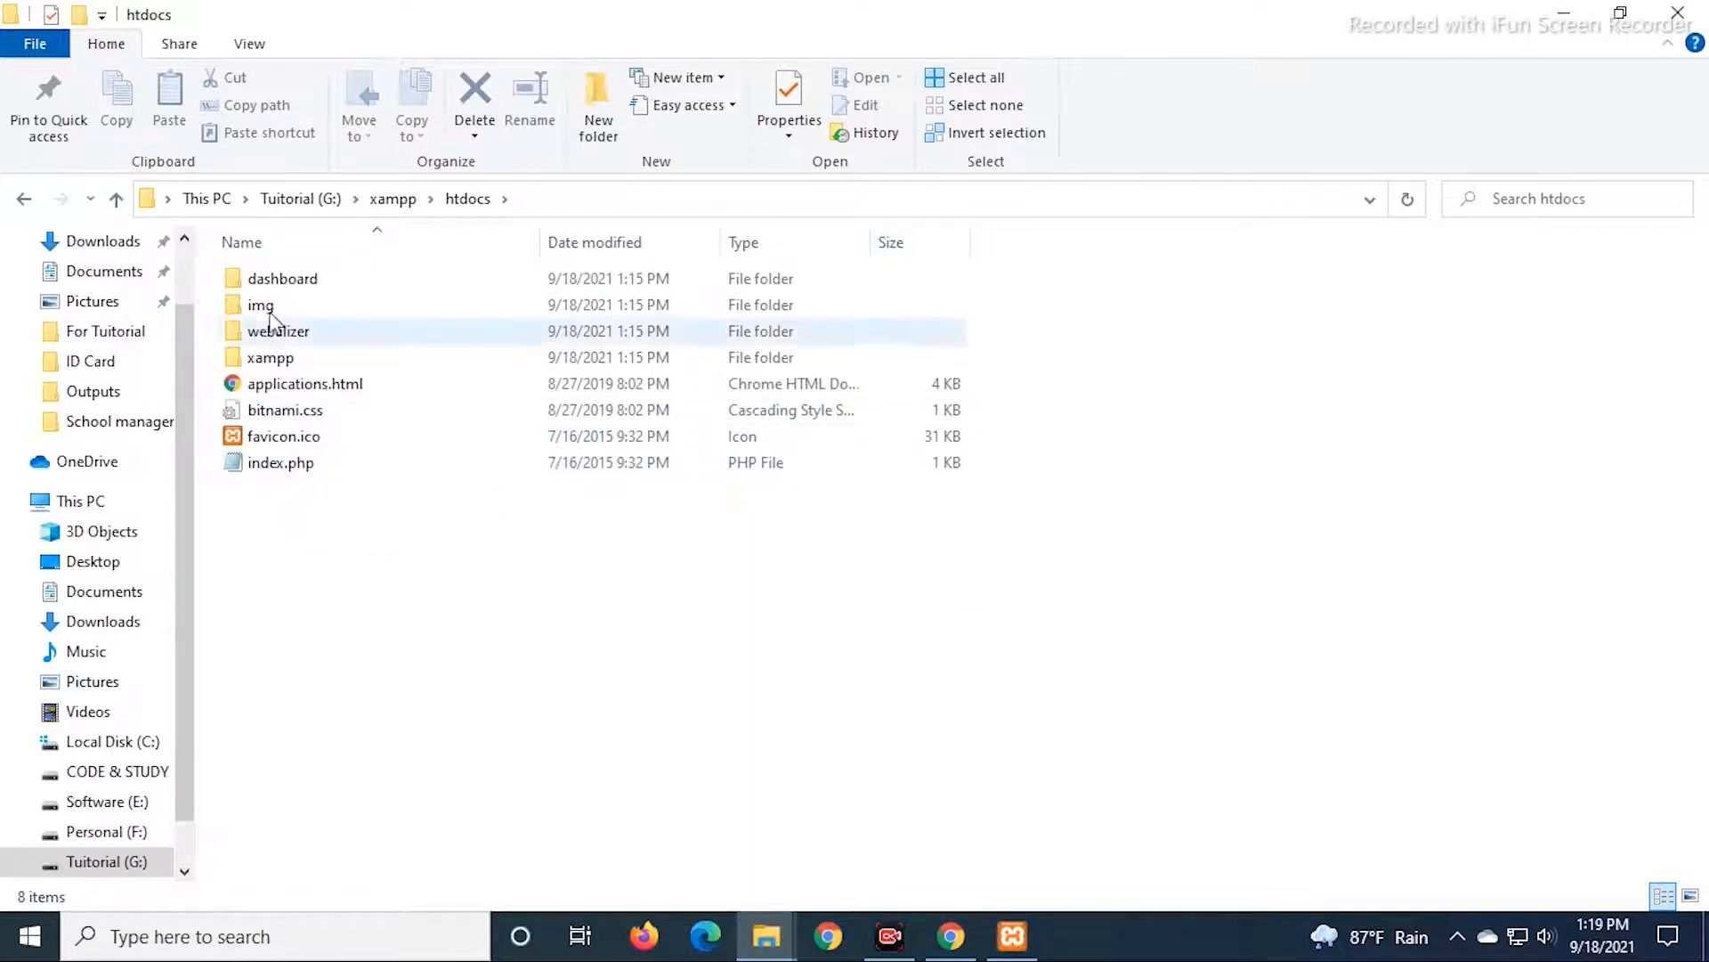
Create a folder named Old Folder inside htdocs.
drag(274, 488, 276, 276)
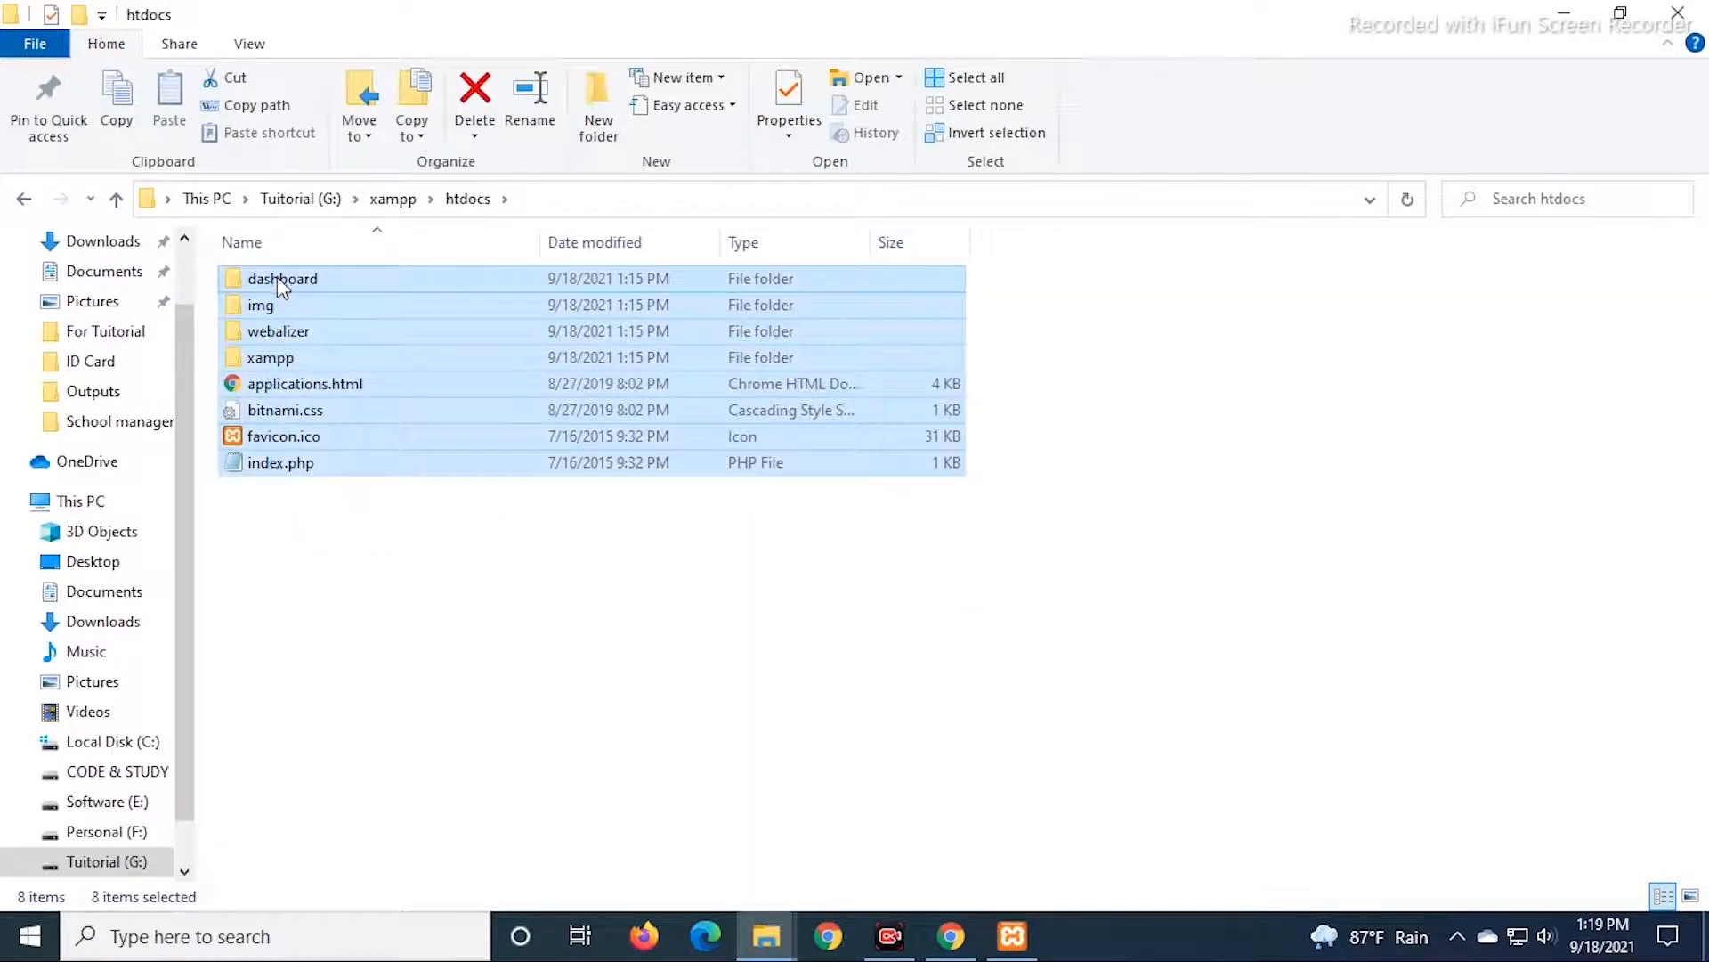
click(288, 530)
right_click(287, 528)
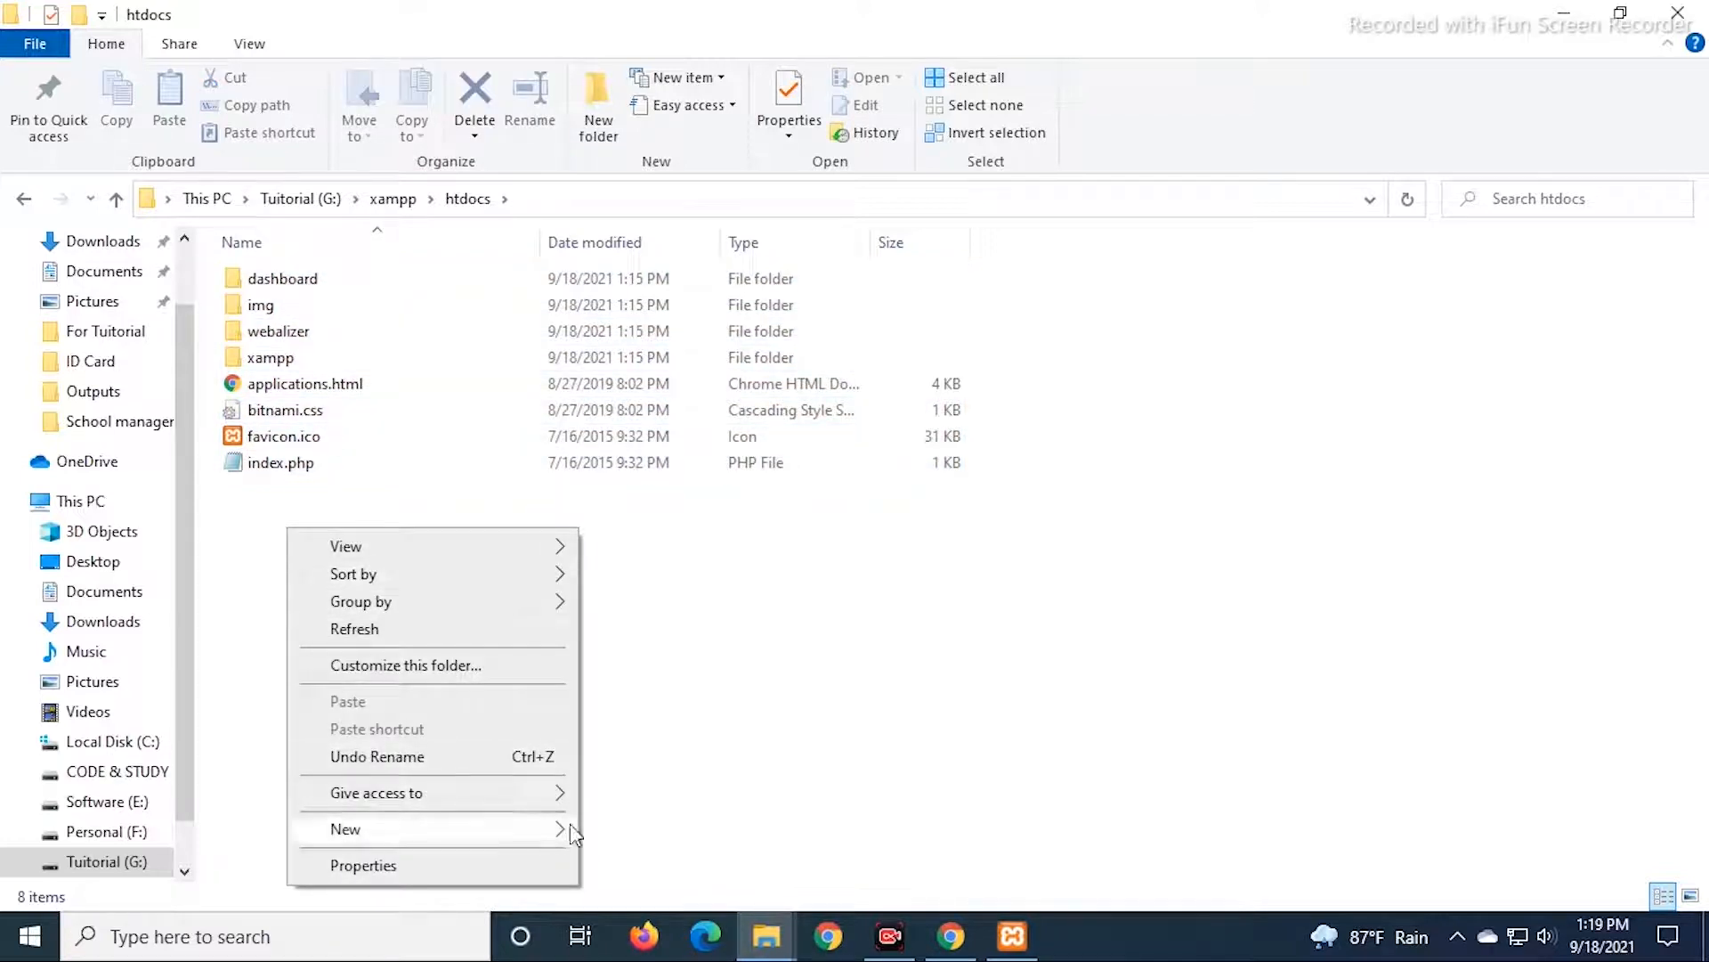
mouse_move(572, 834)
click(628, 571)
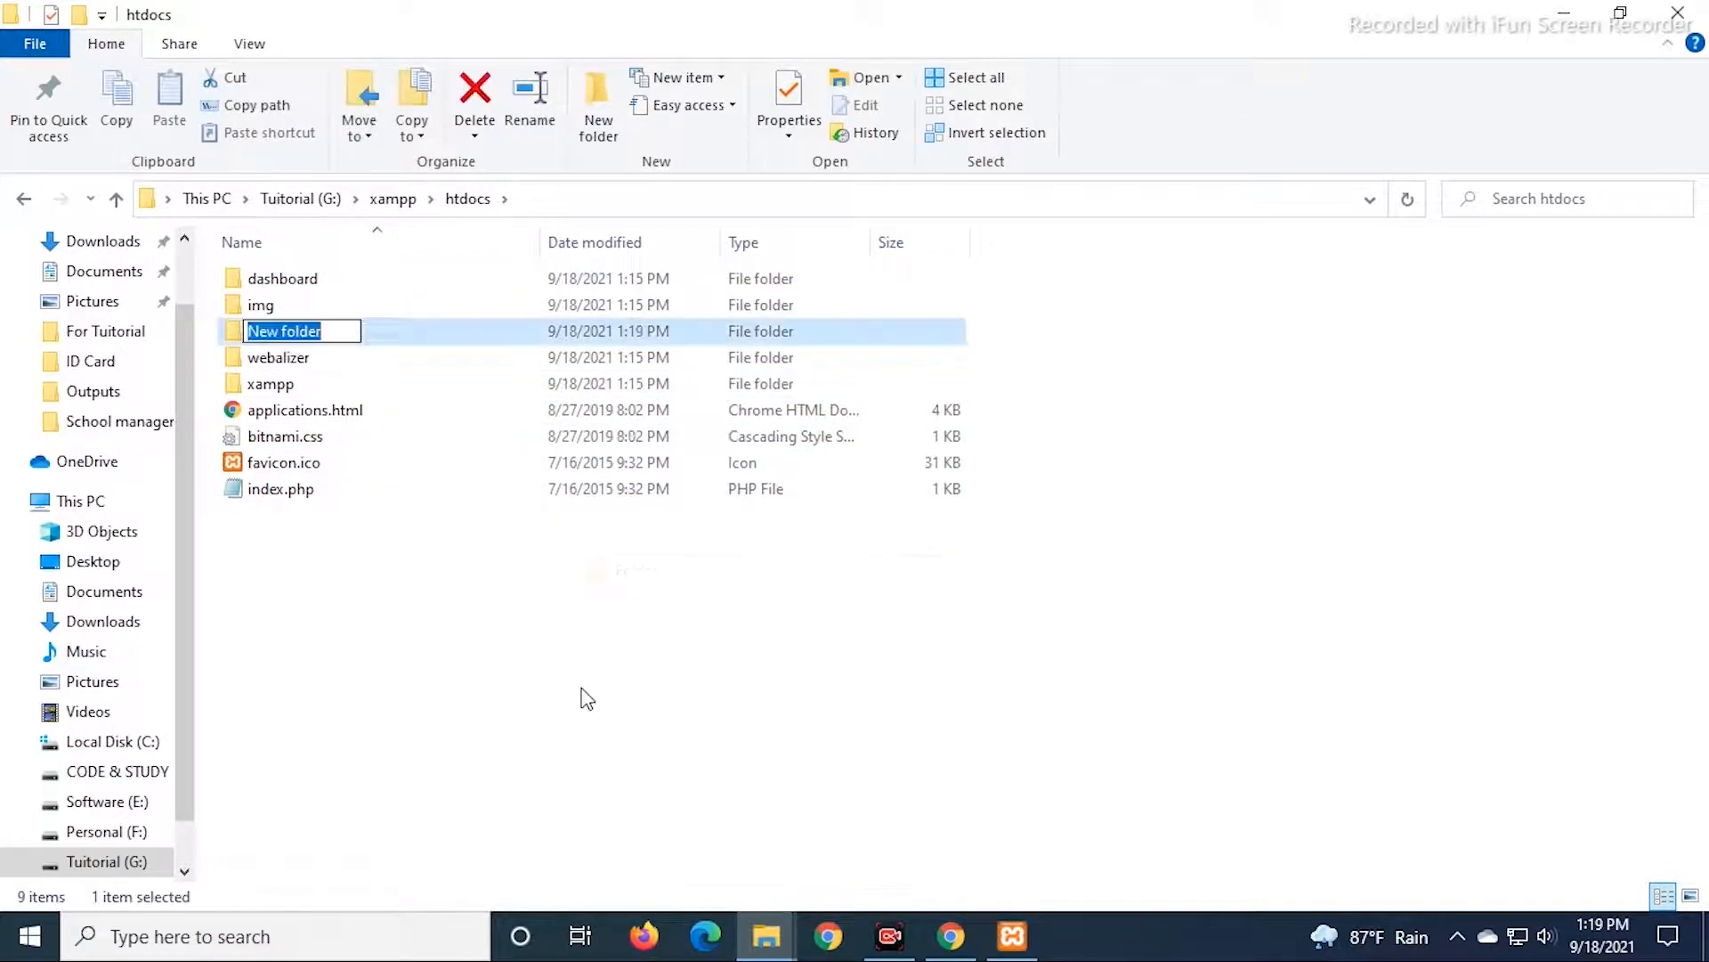
text(Ol)
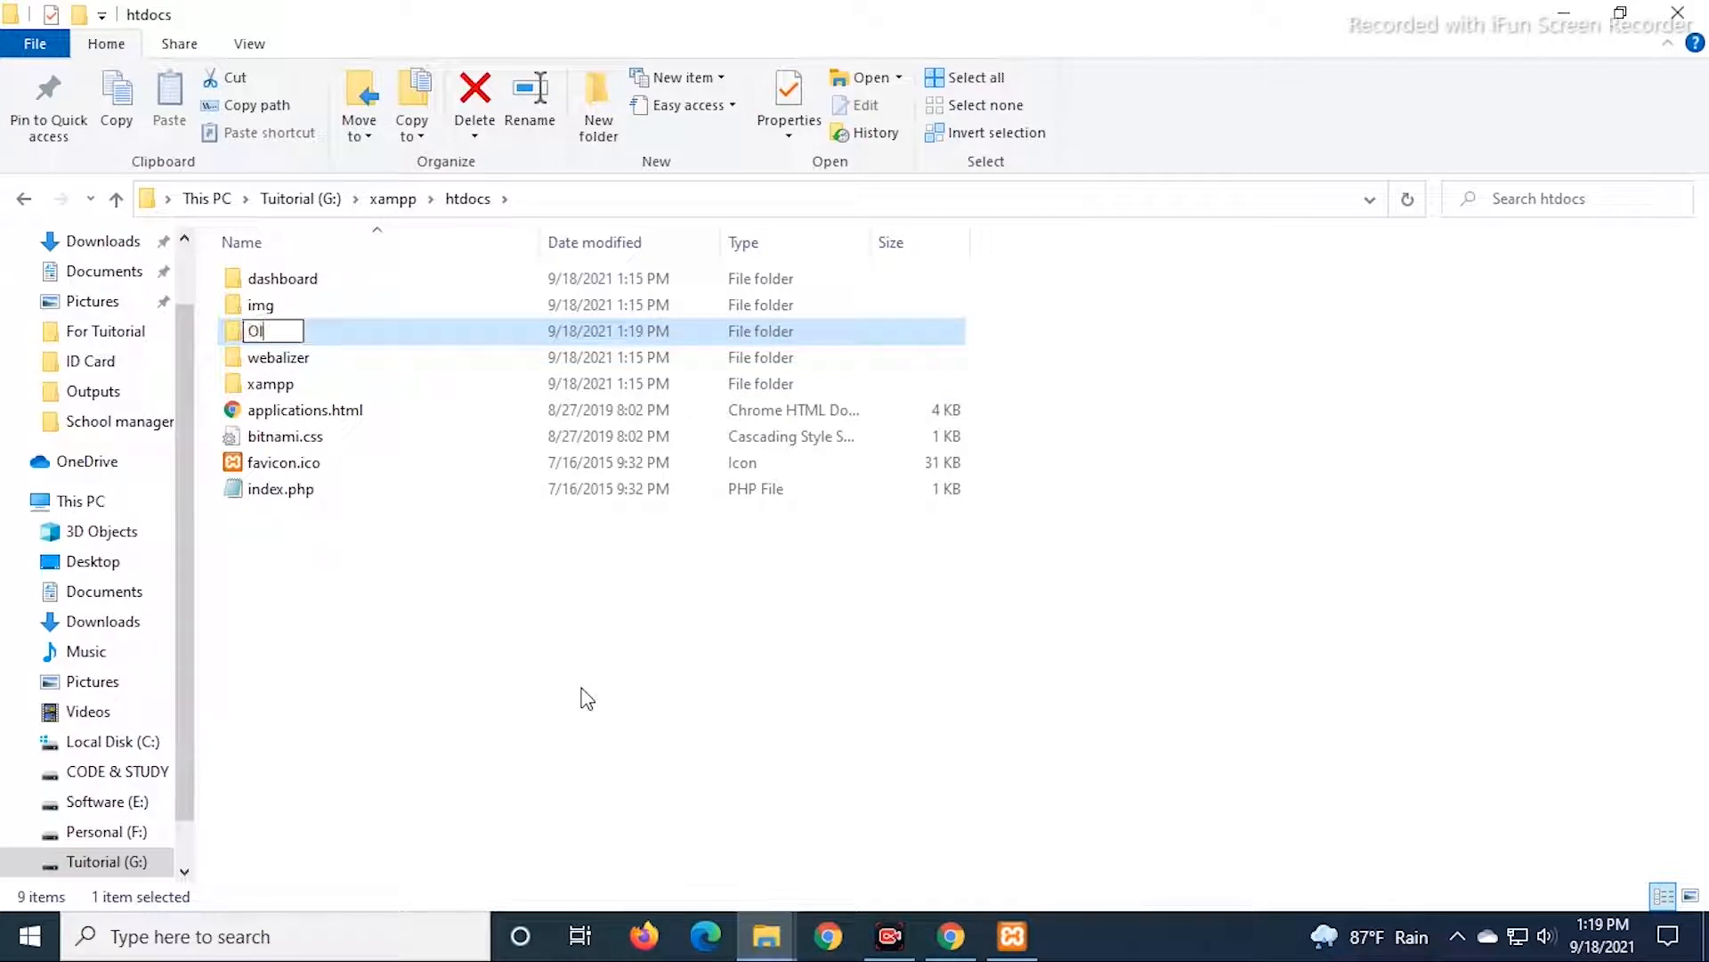
text(d Folde)
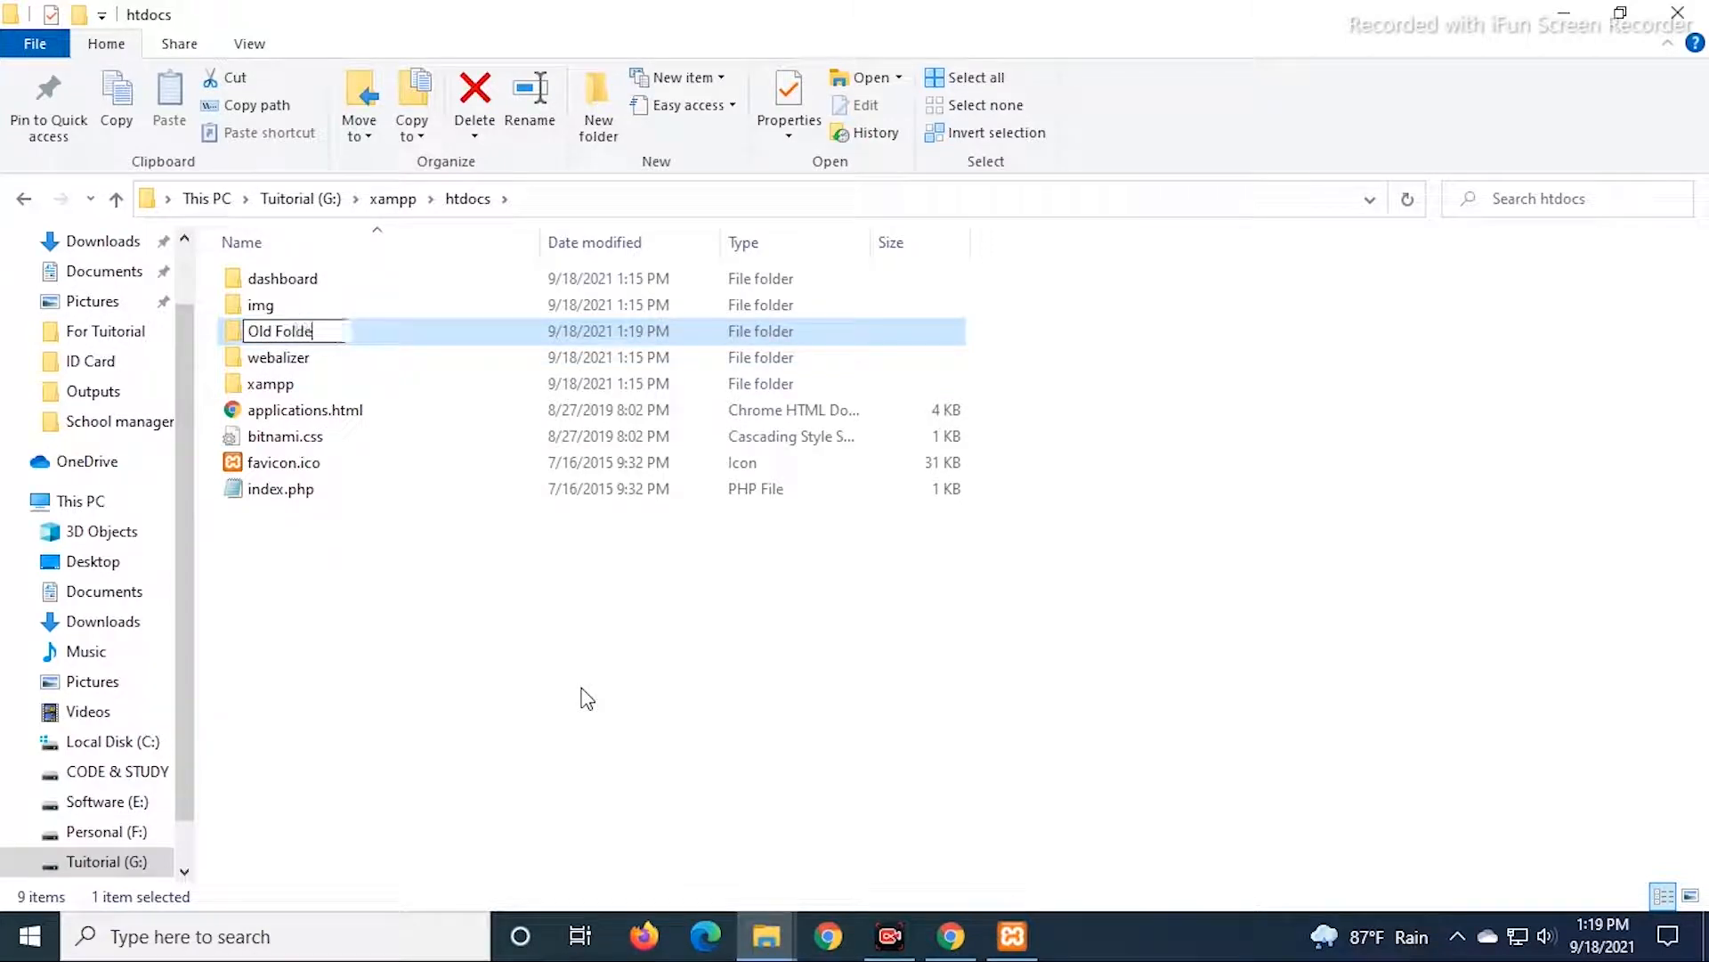
text(r)
key(Return)
Move all the default XAMPP files and folders in htdocs into Old Folder and refresh the folder view.
drag(374, 586, 289, 344)
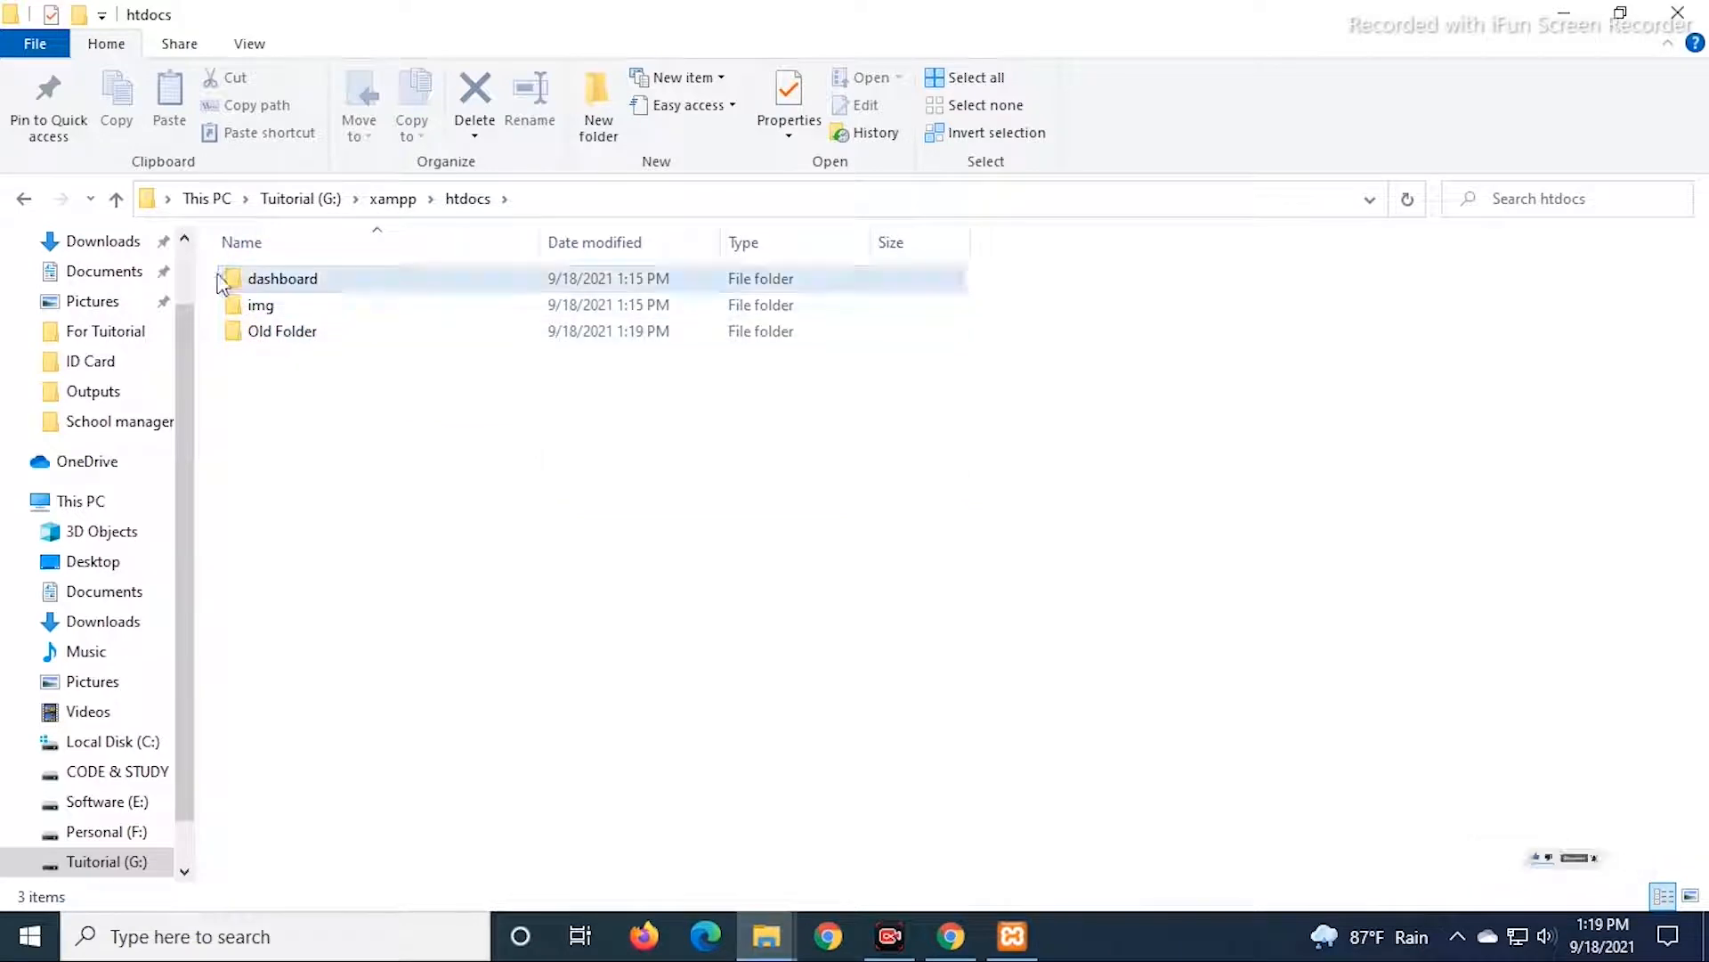
drag(206, 278, 272, 336)
right_click(377, 472)
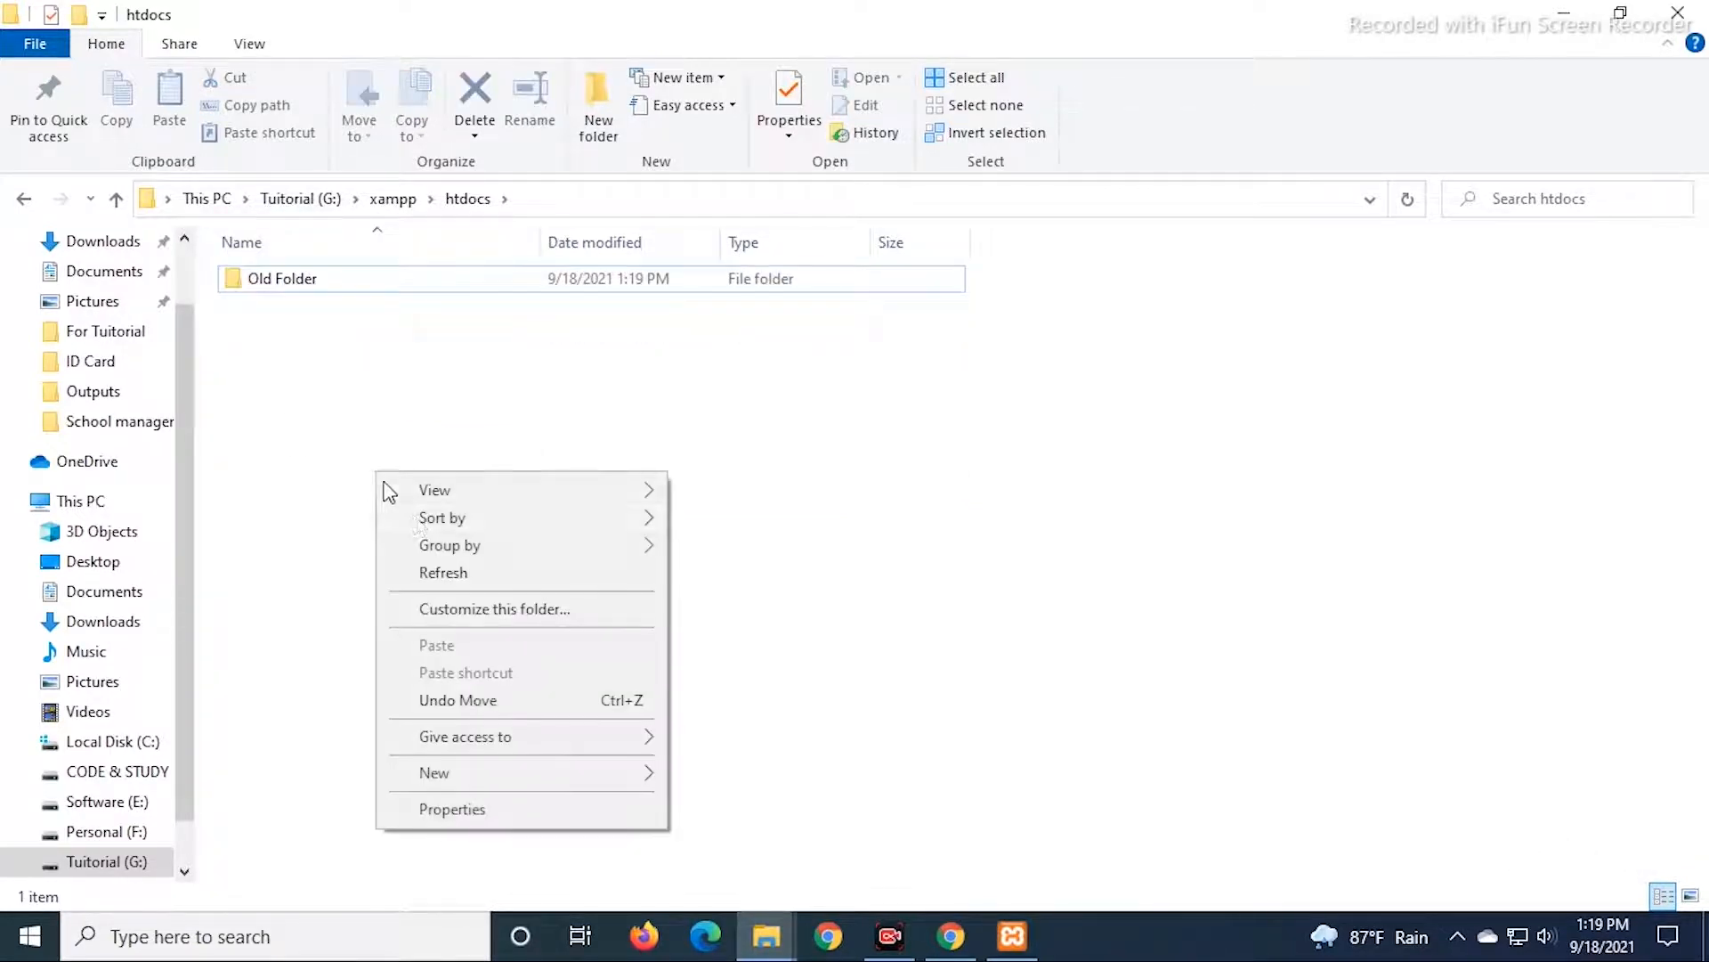
click(435, 577)
Create a folder named php in htdocs next to Old Folder.
right_click(408, 353)
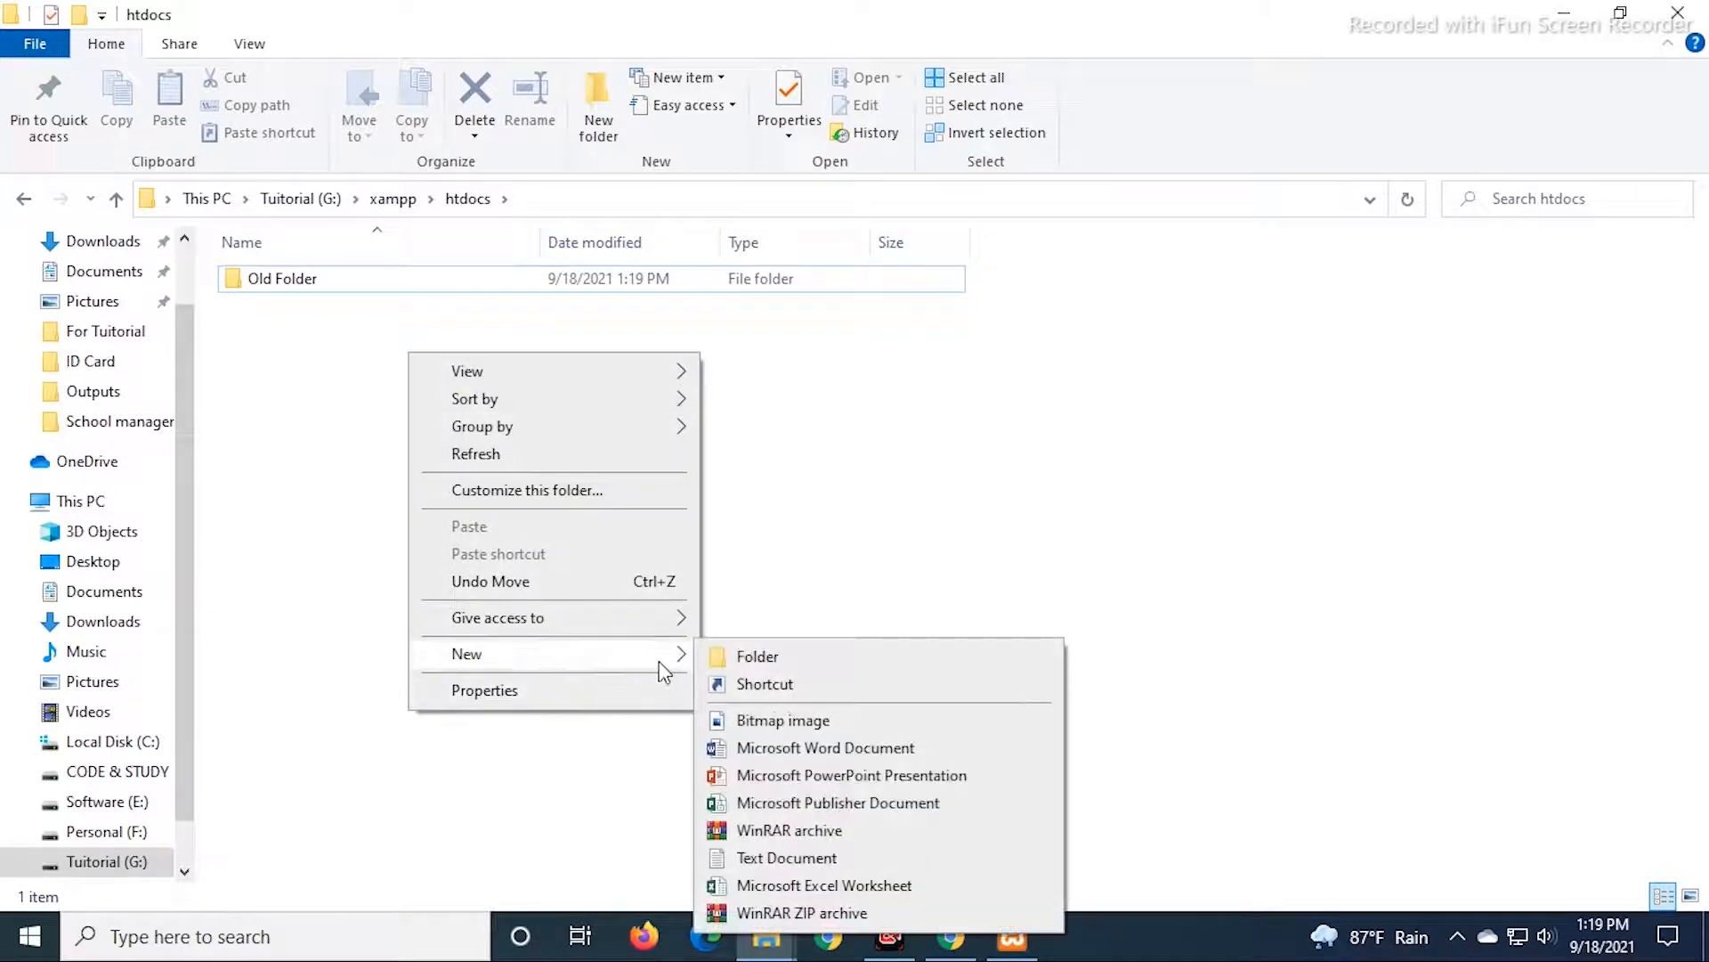
click(746, 659)
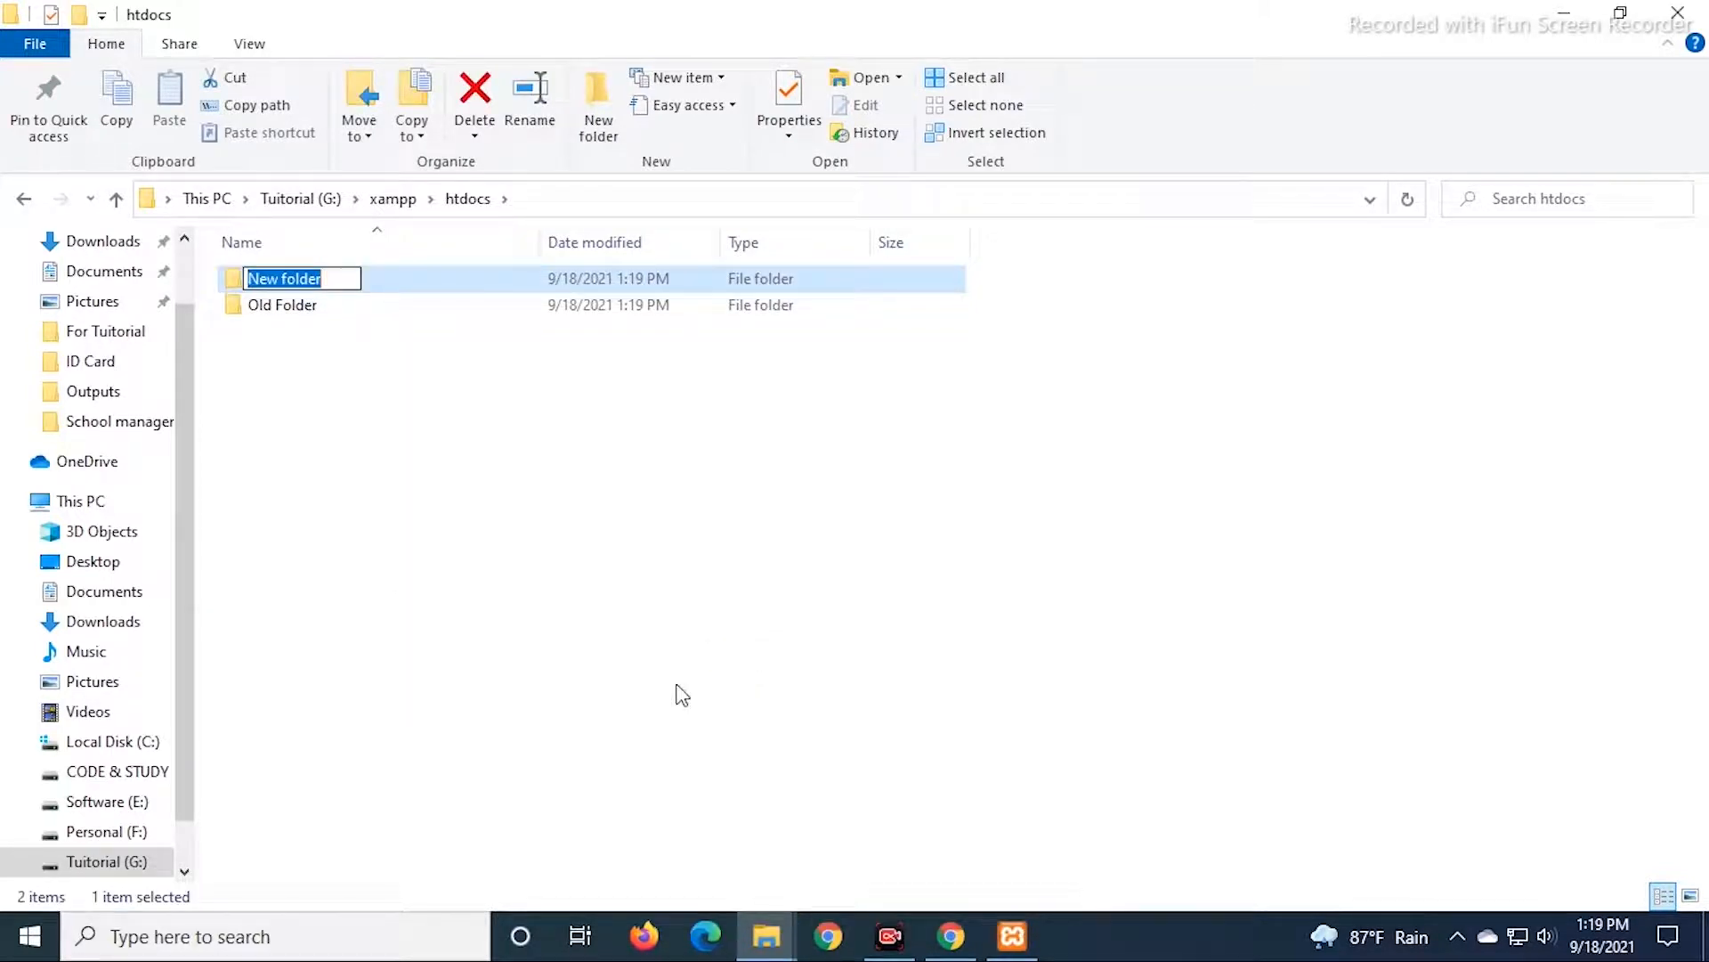
text(php)
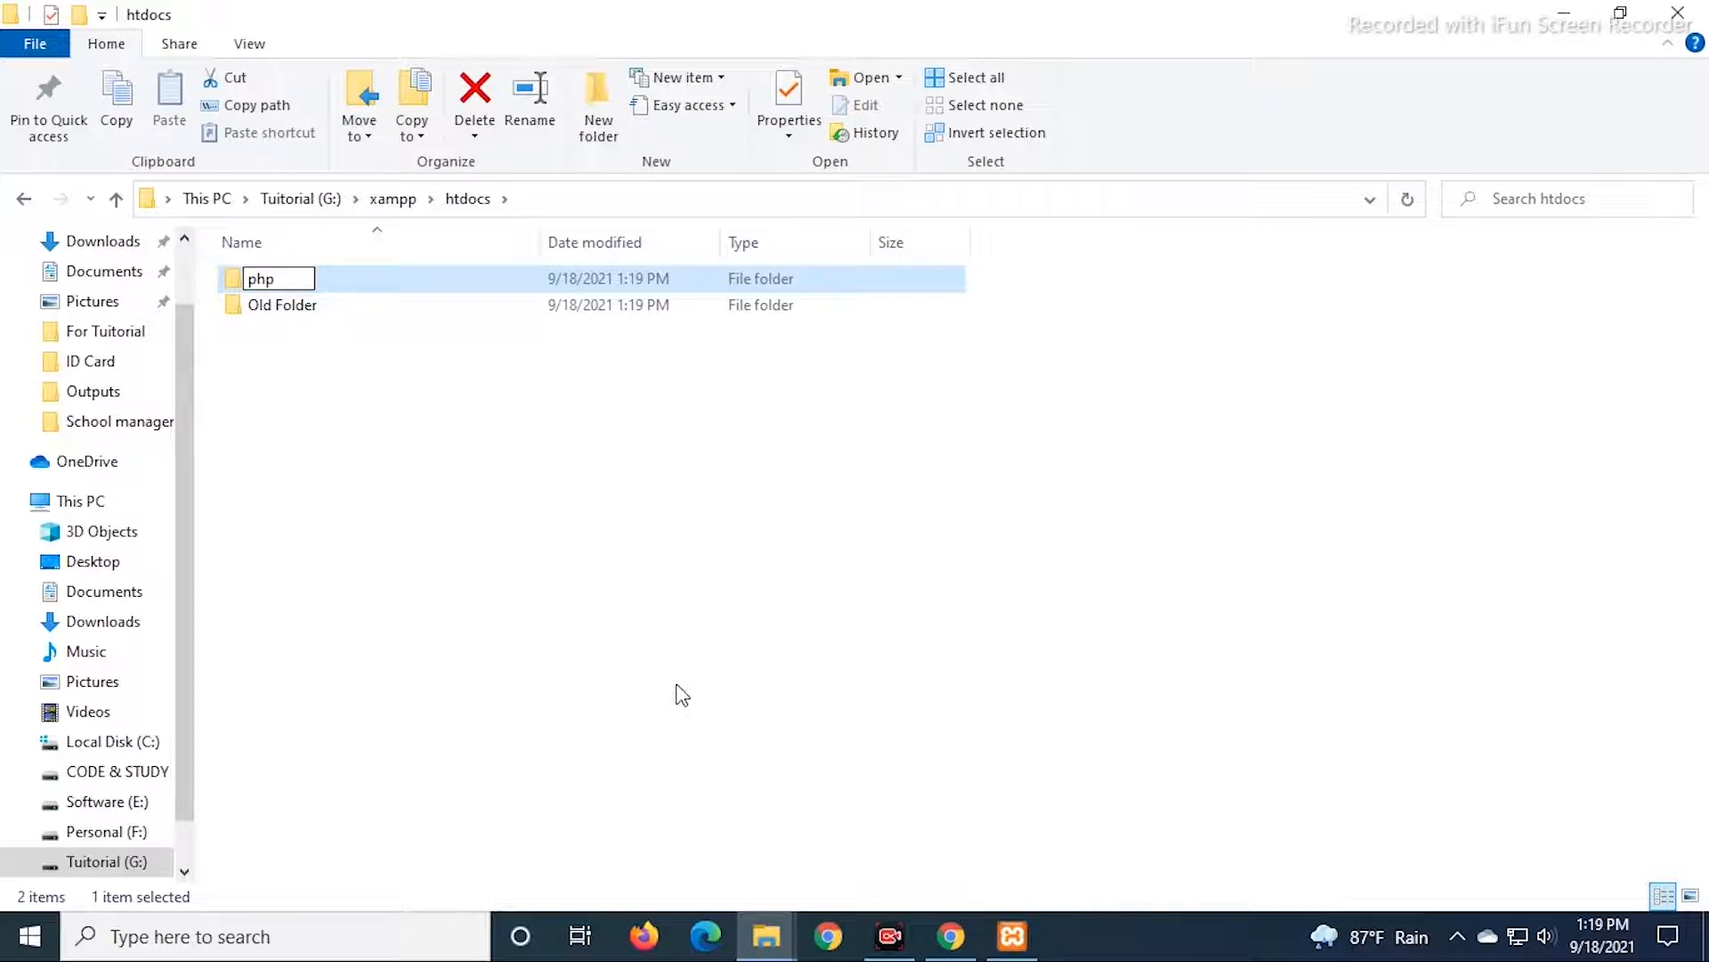
key(Return)
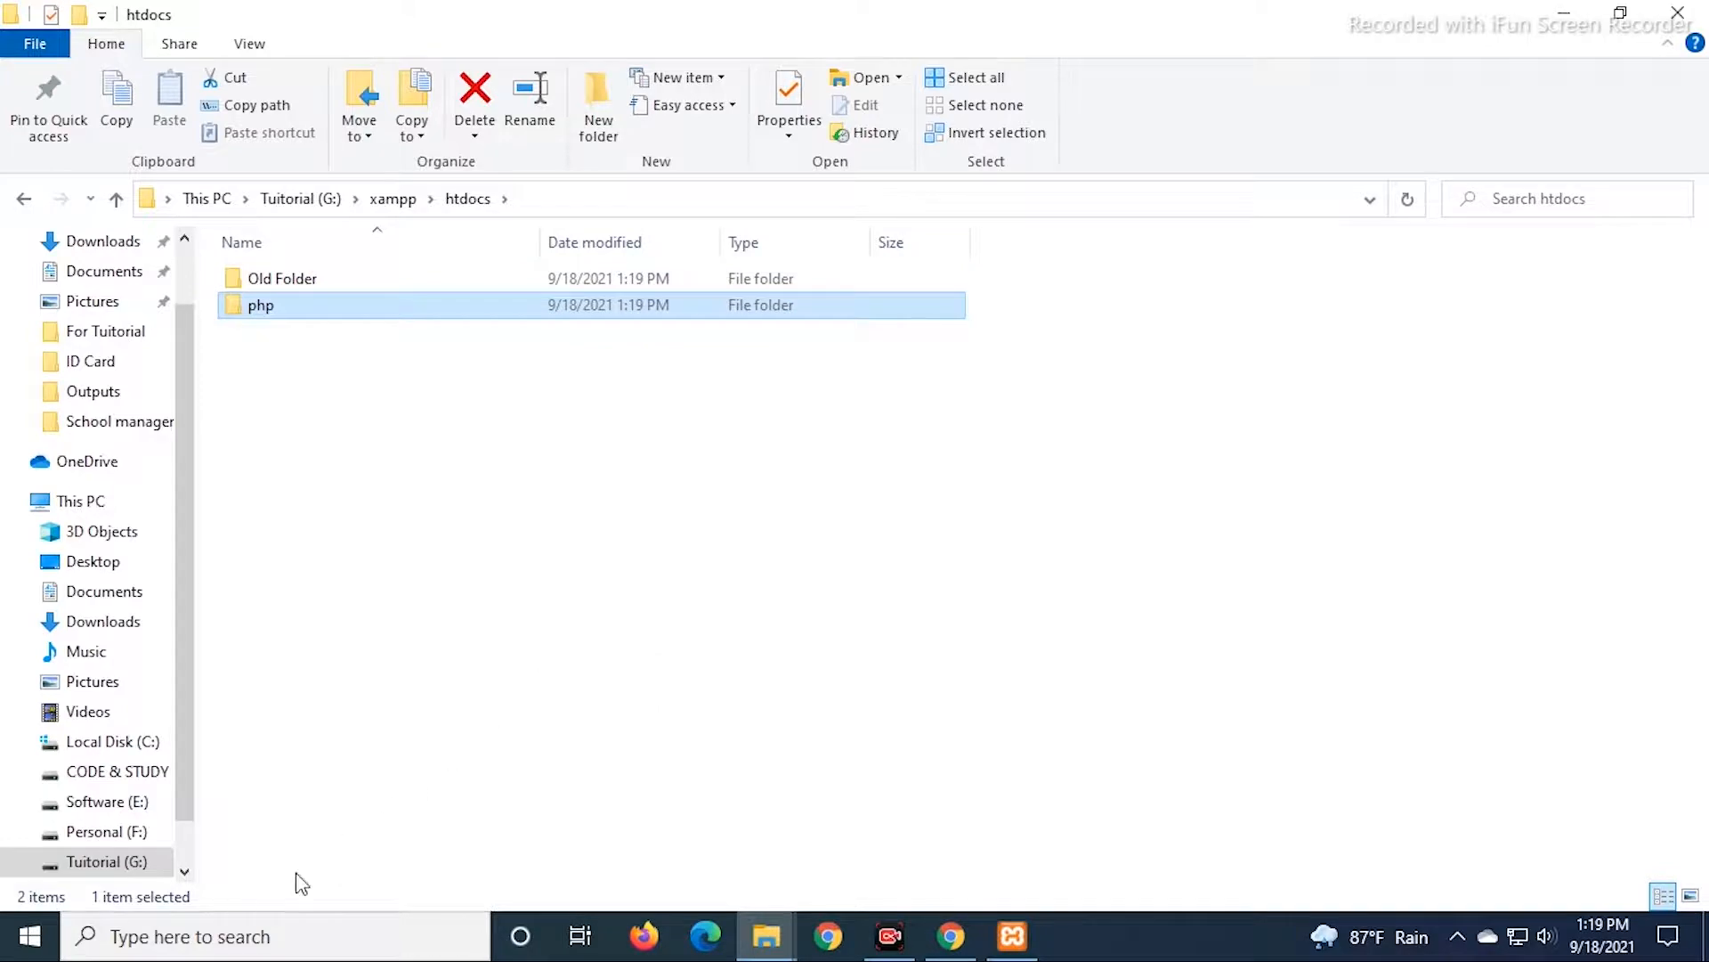
Launch PhpStorm from the JetBrains group of installed programs.
click(30, 935)
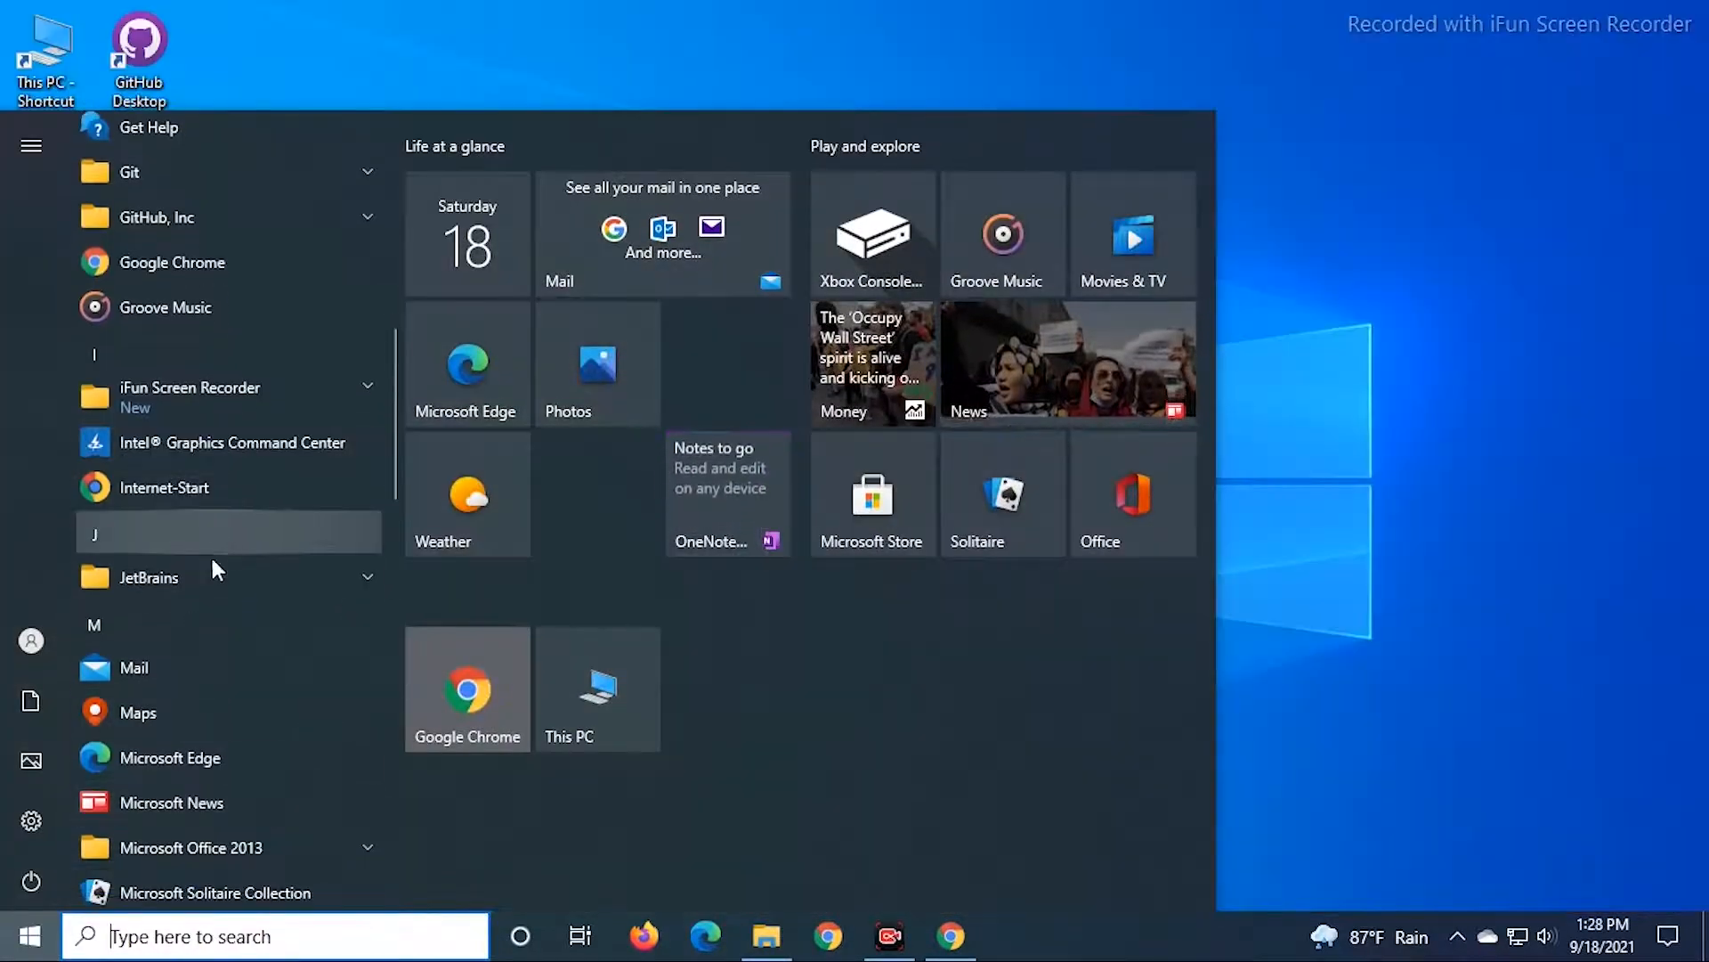
click(210, 570)
click(179, 621)
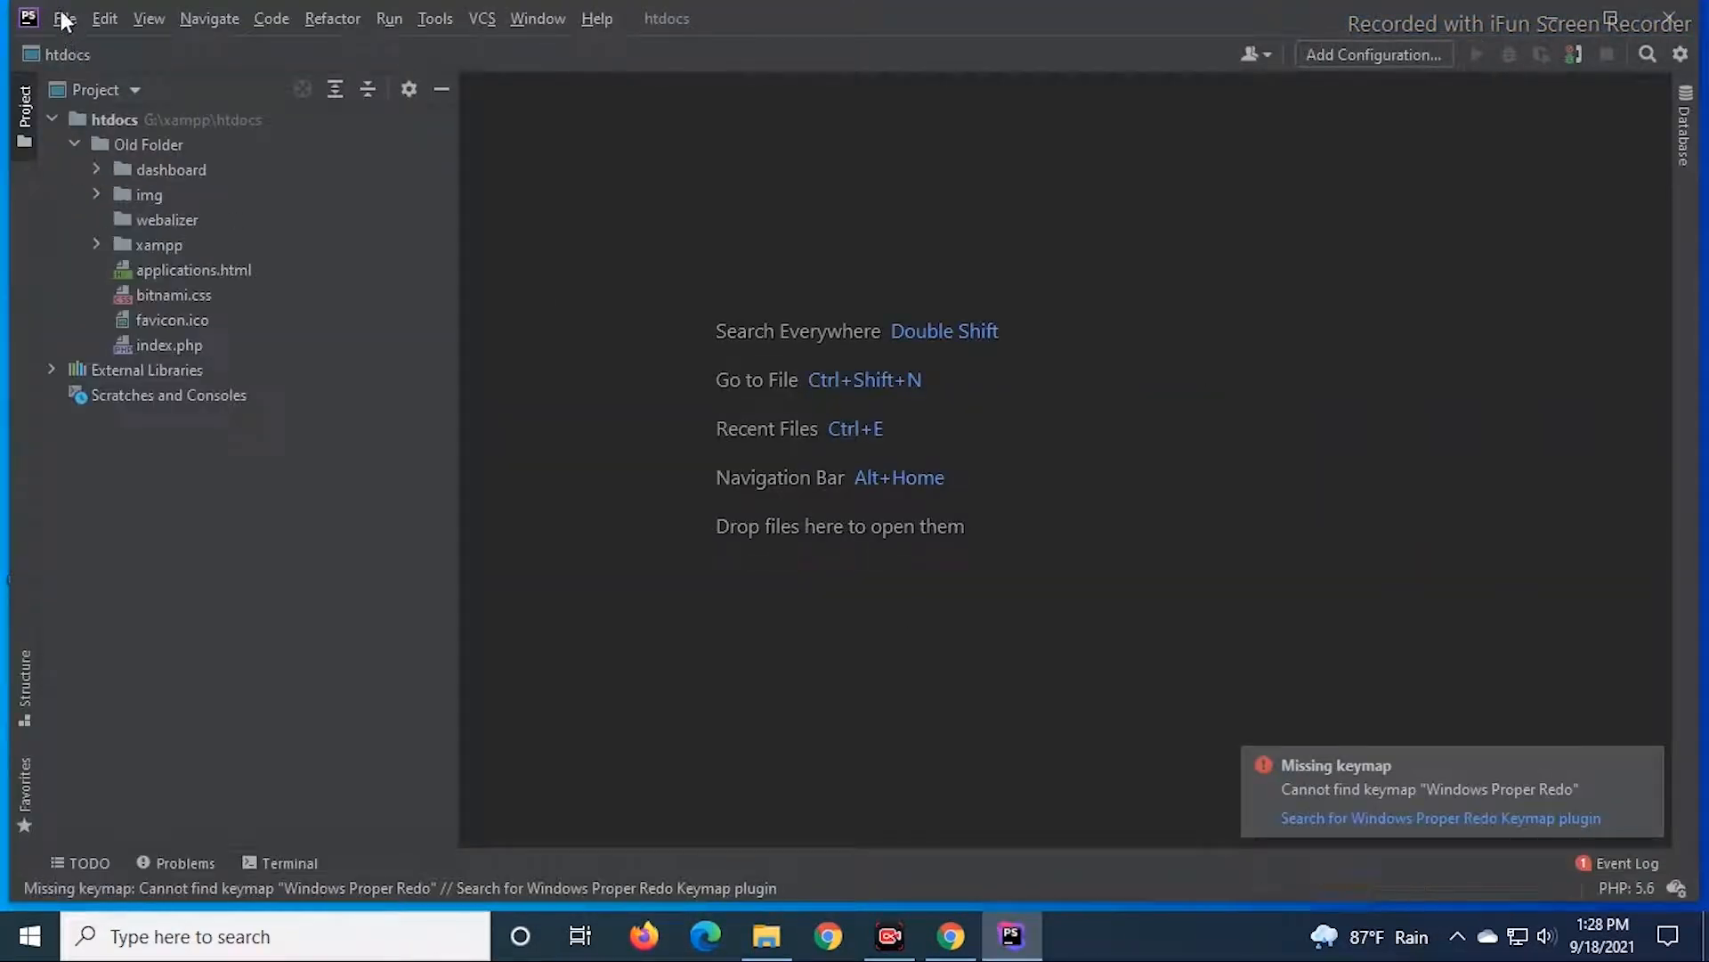
Start a new PHP Empty Project and choose G:\xampp\htdocs as its base directory.
click(62, 19)
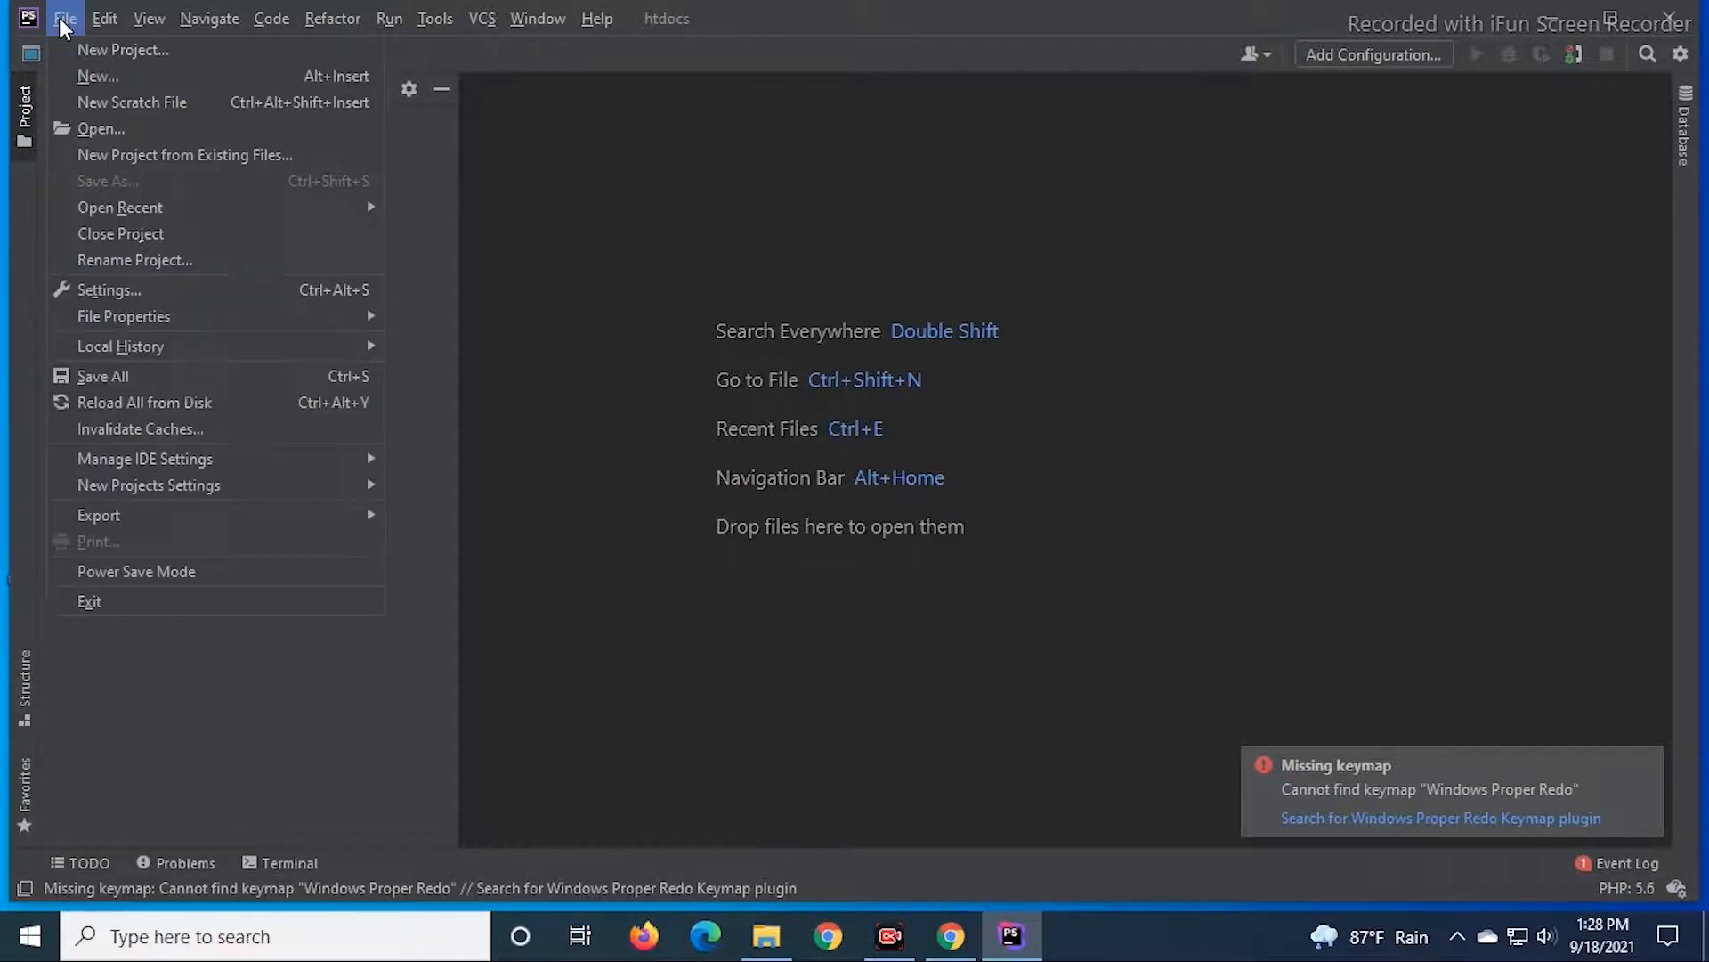
click(94, 50)
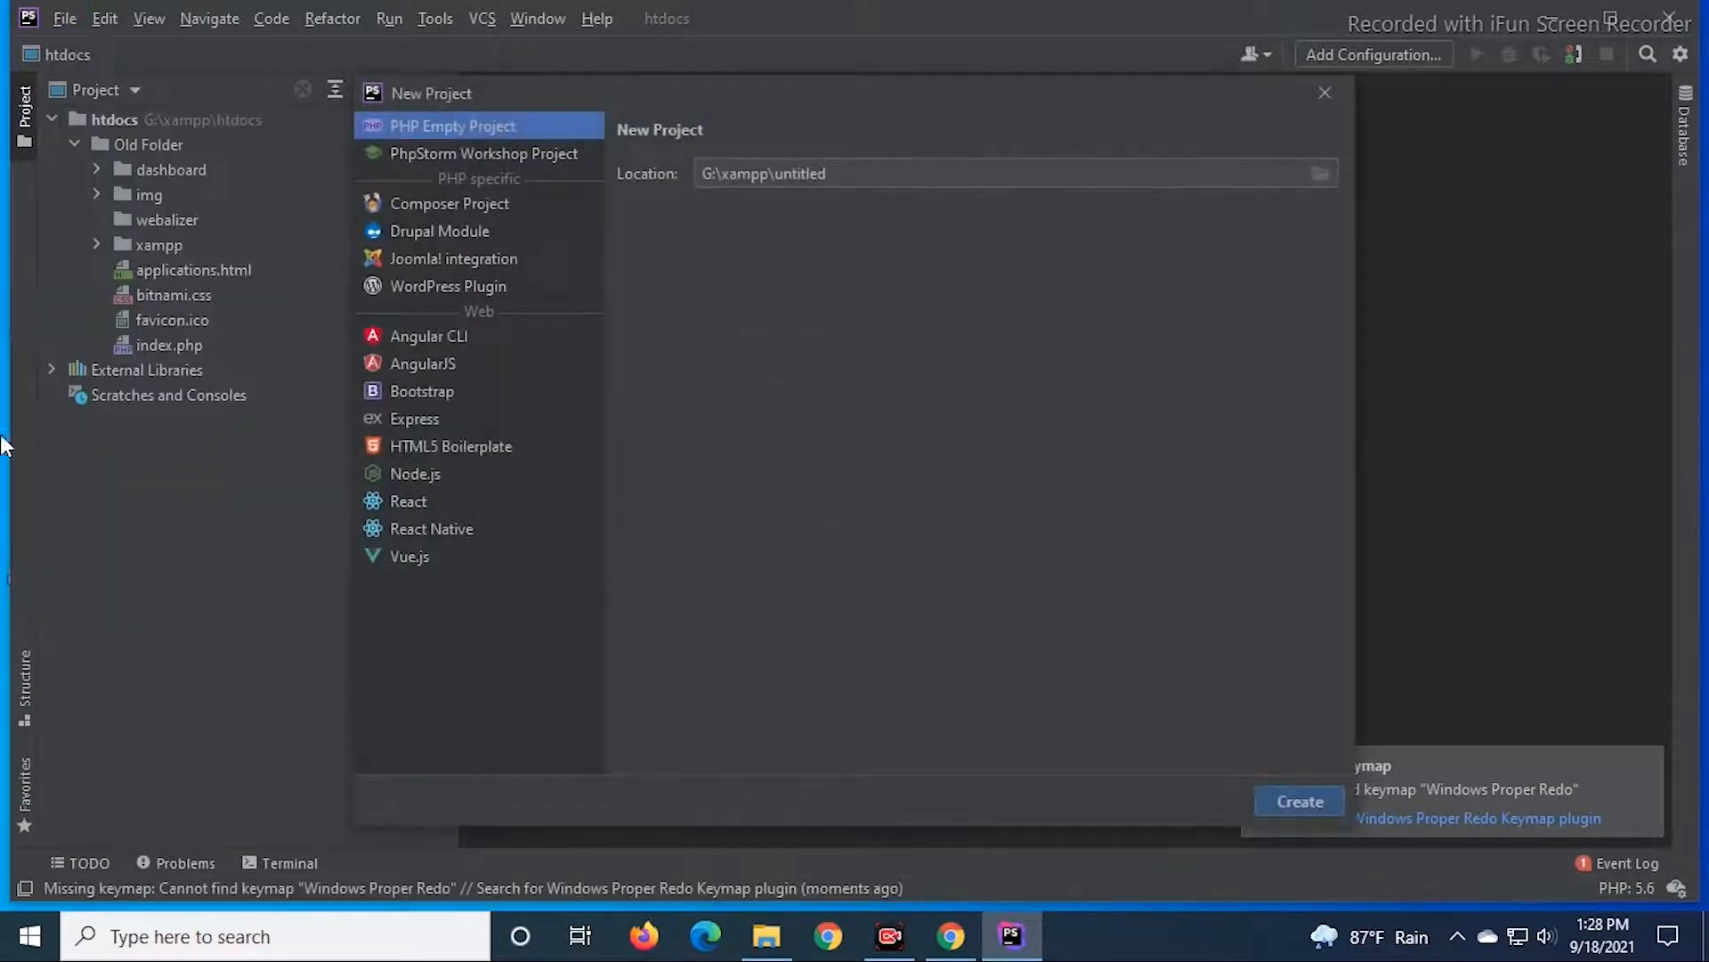
click(1321, 172)
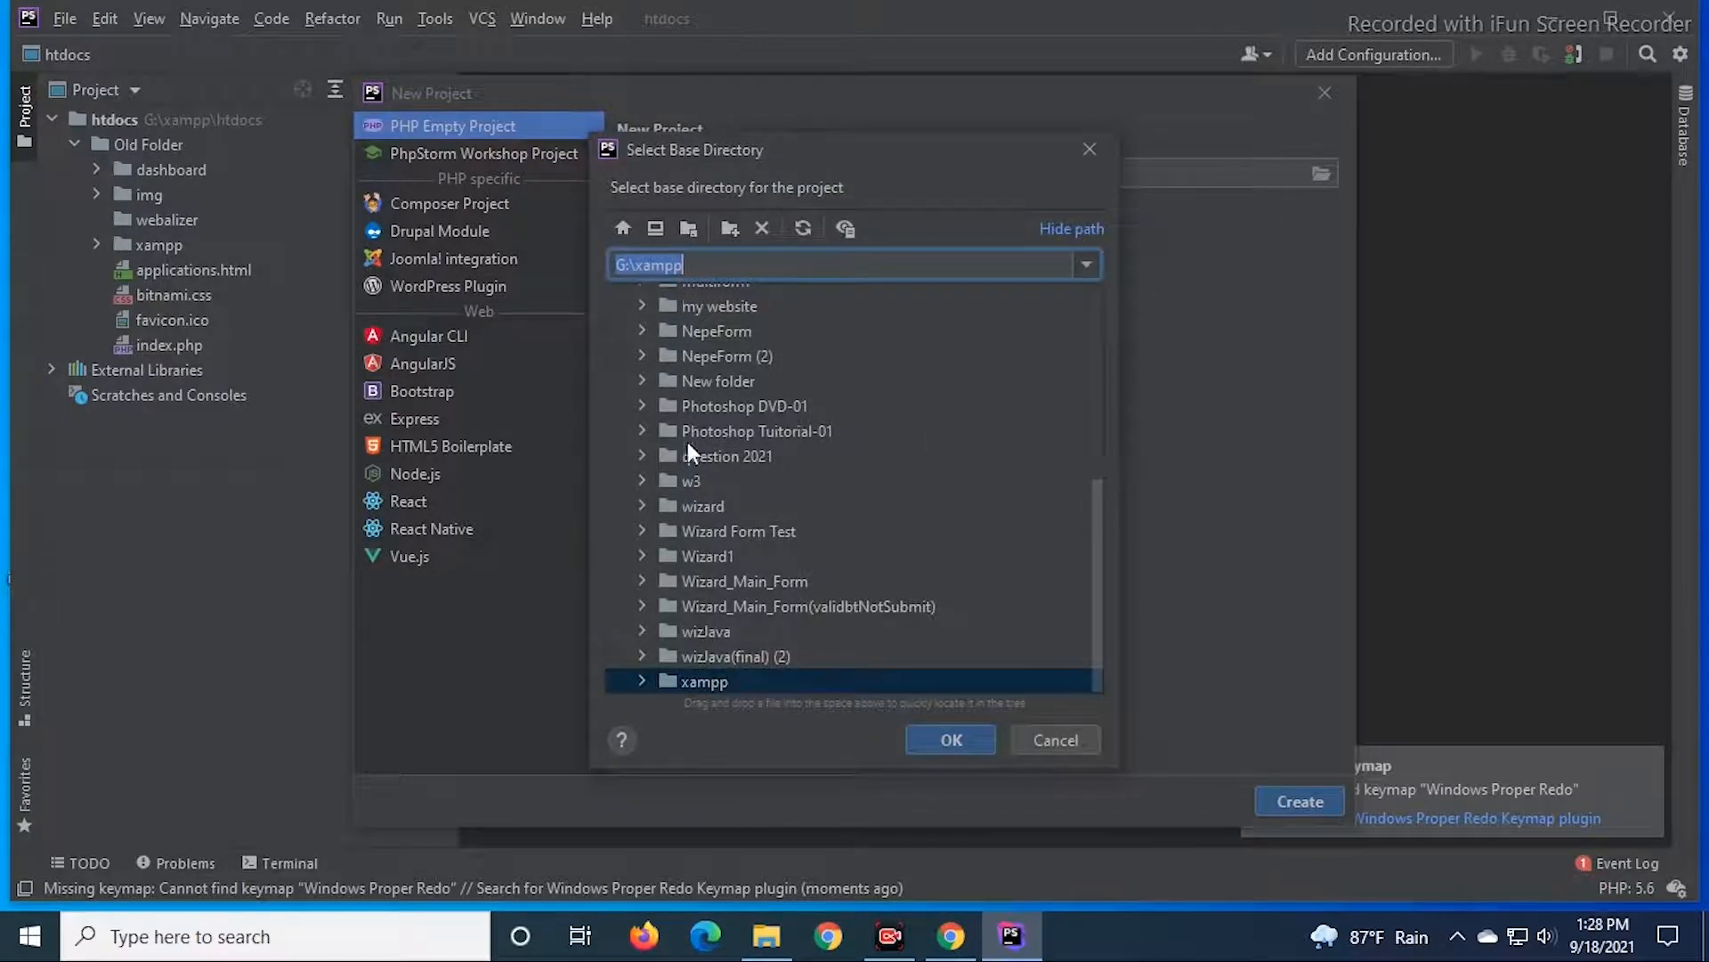
scroll(682, 557, up, 4)
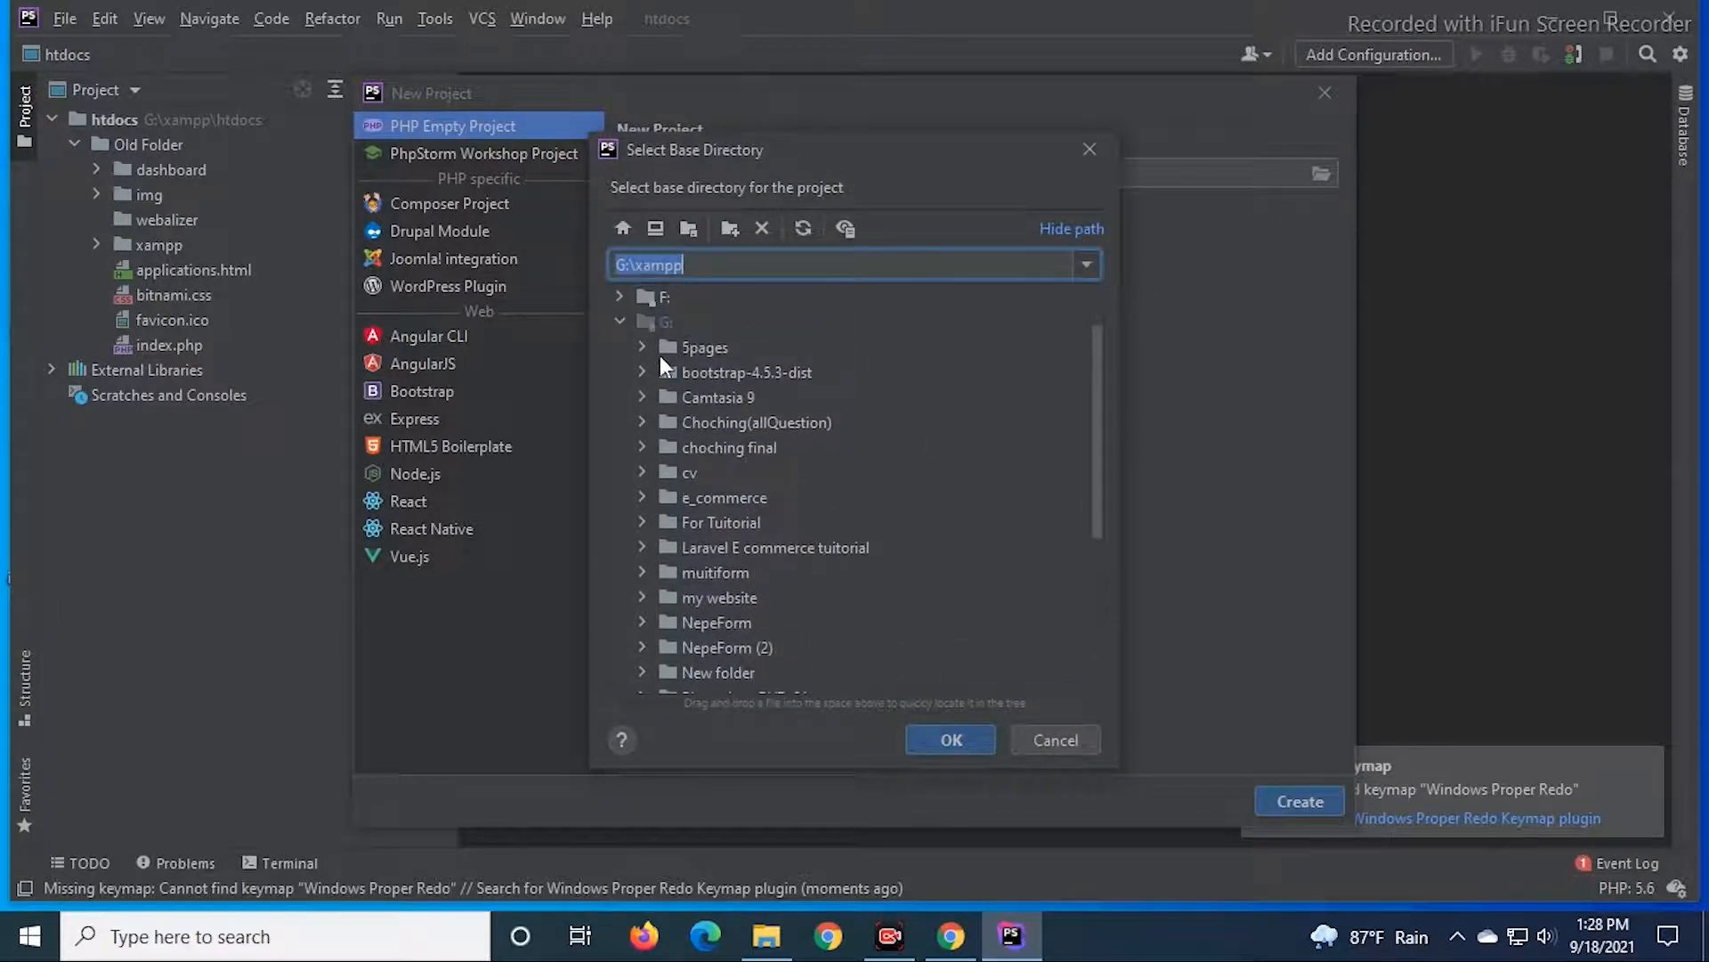
click(621, 320)
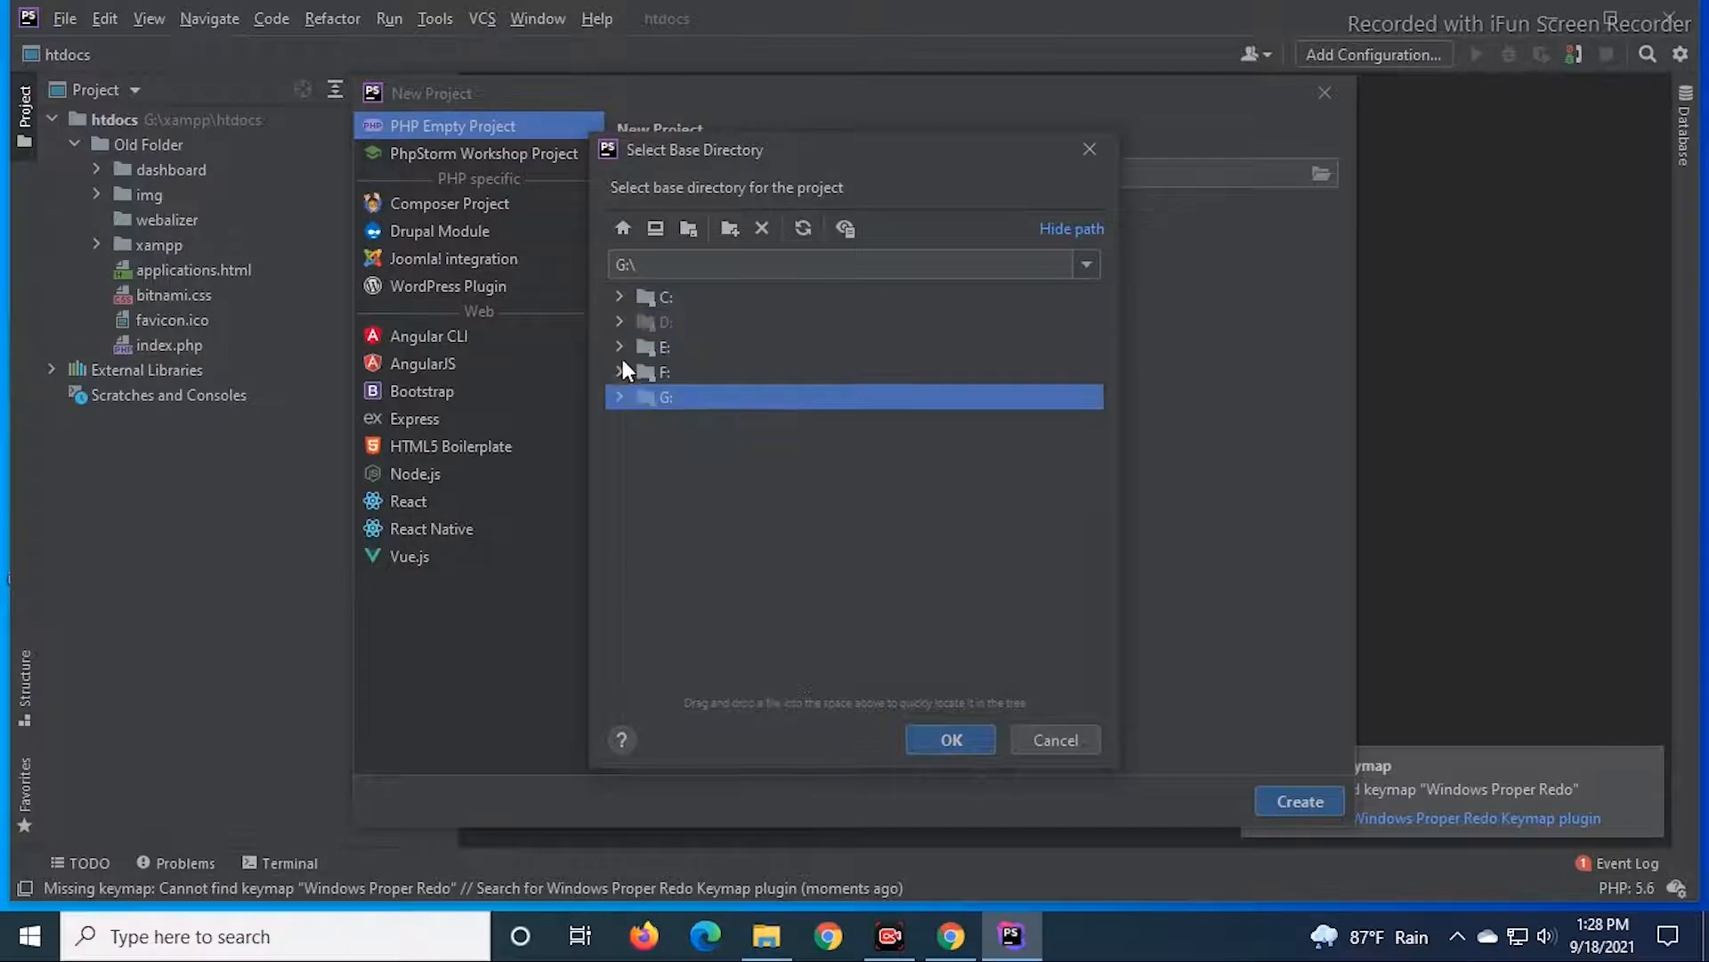
click(618, 397)
scroll(668, 503, down, 4)
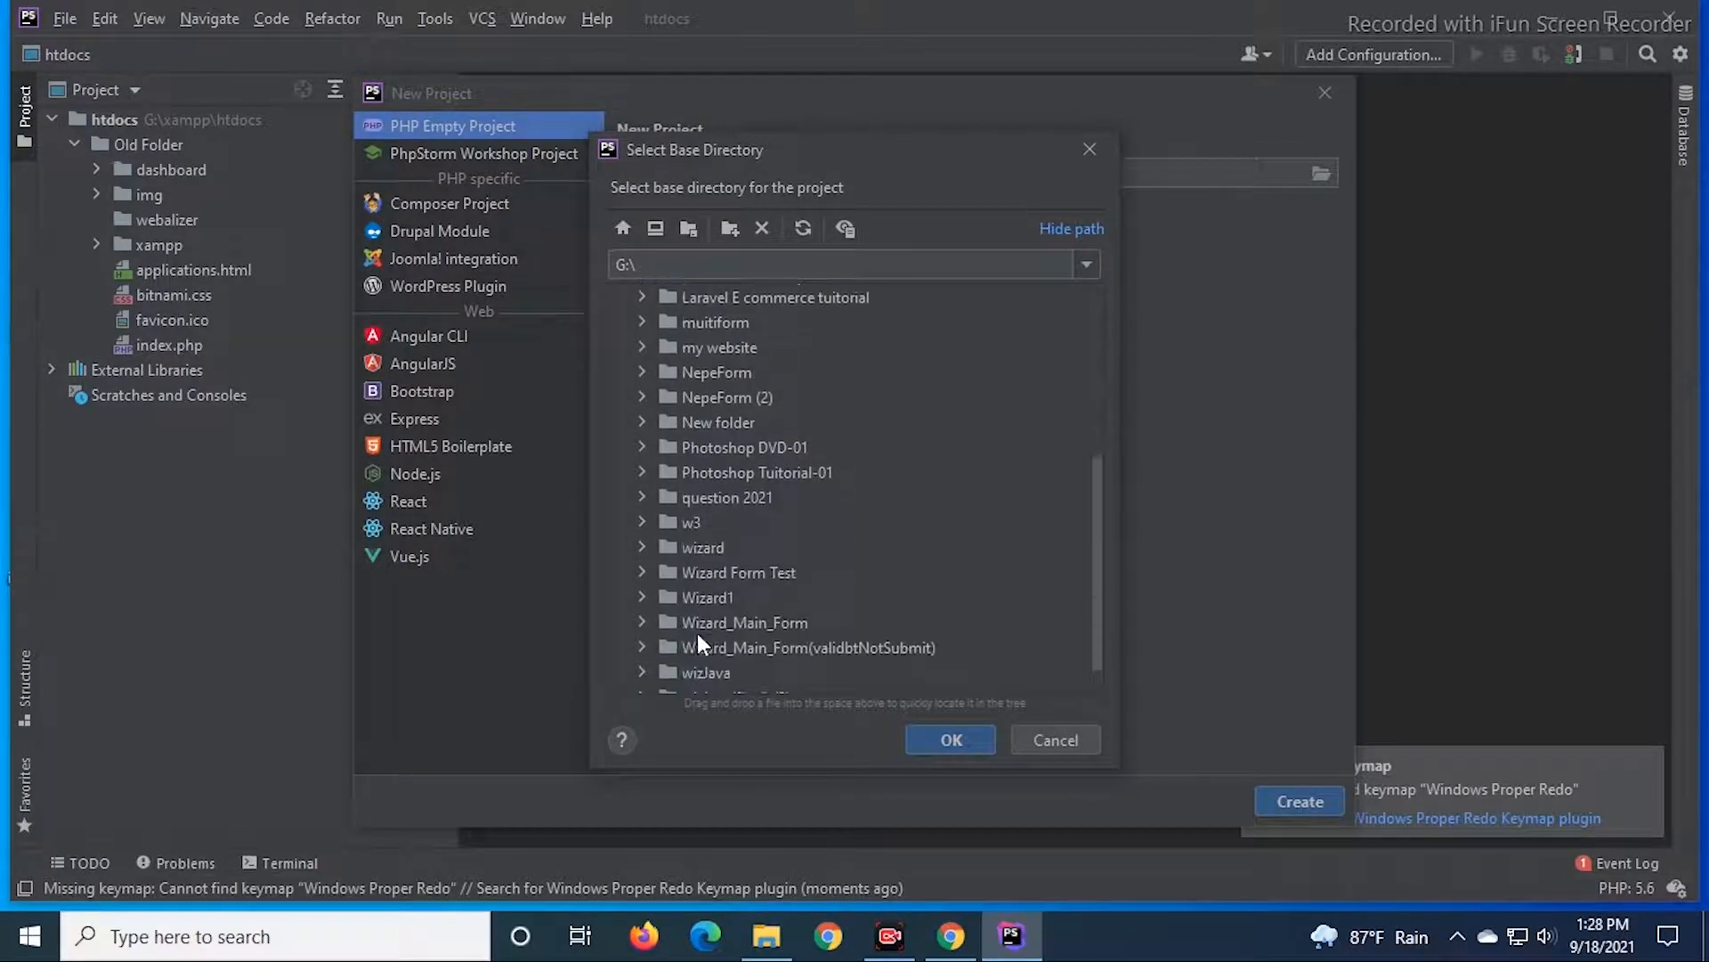
click(642, 681)
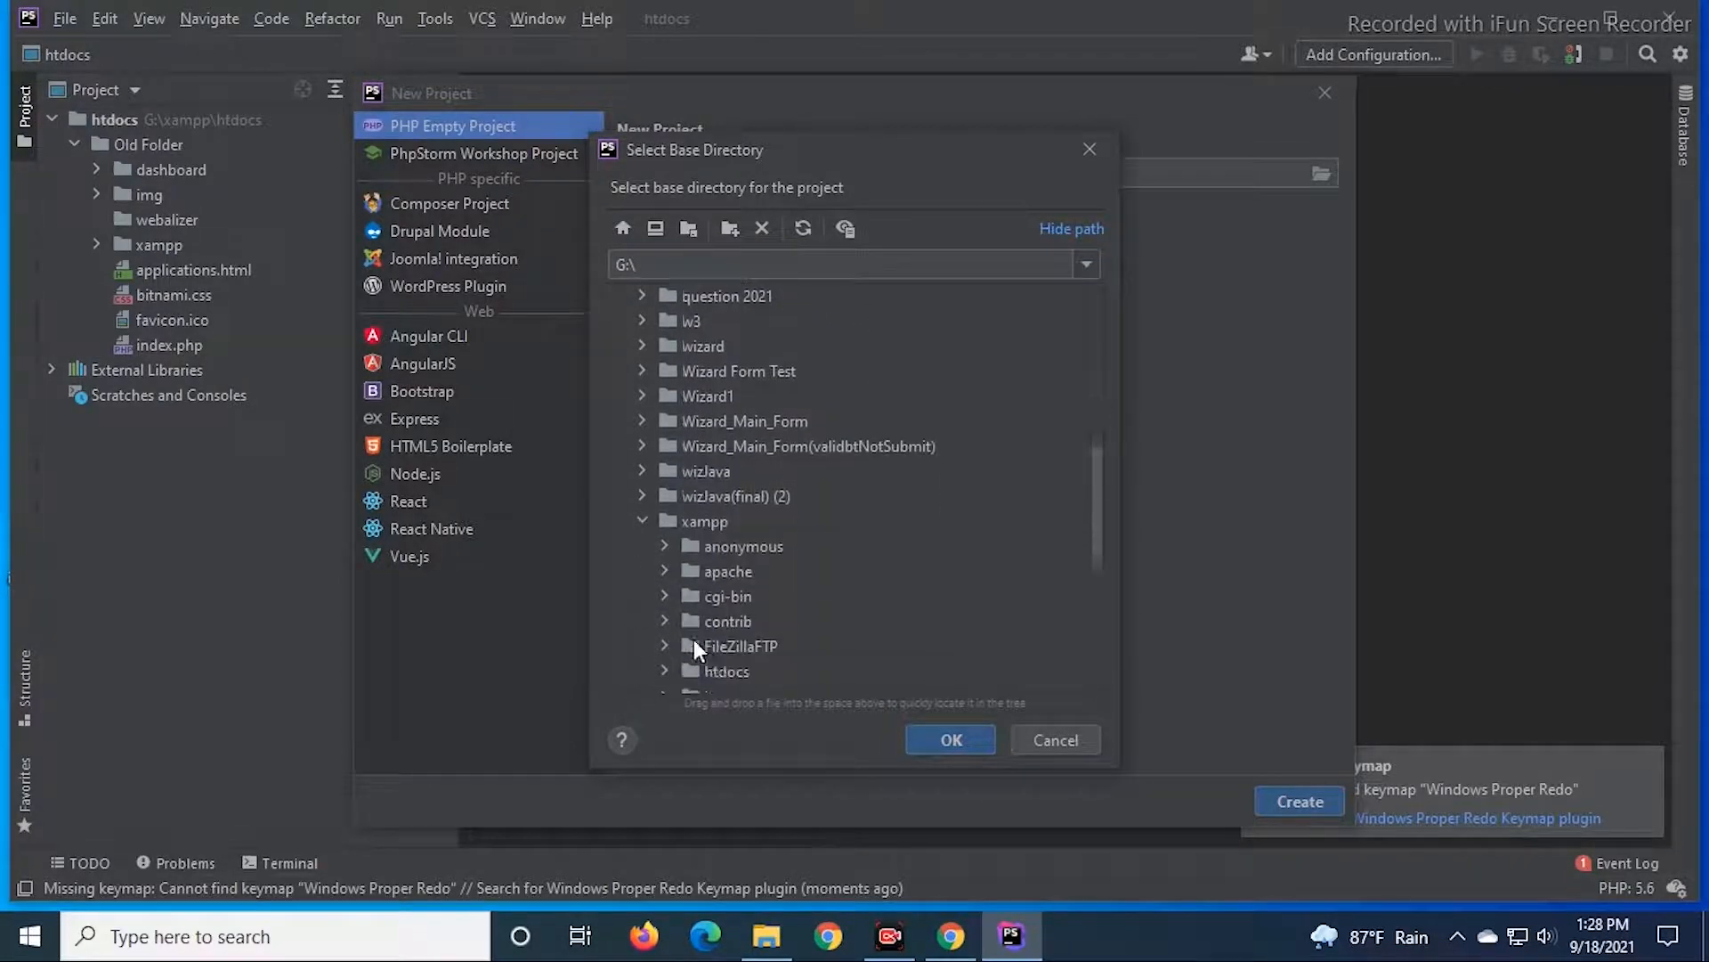
click(664, 621)
scroll(716, 630, down, 2)
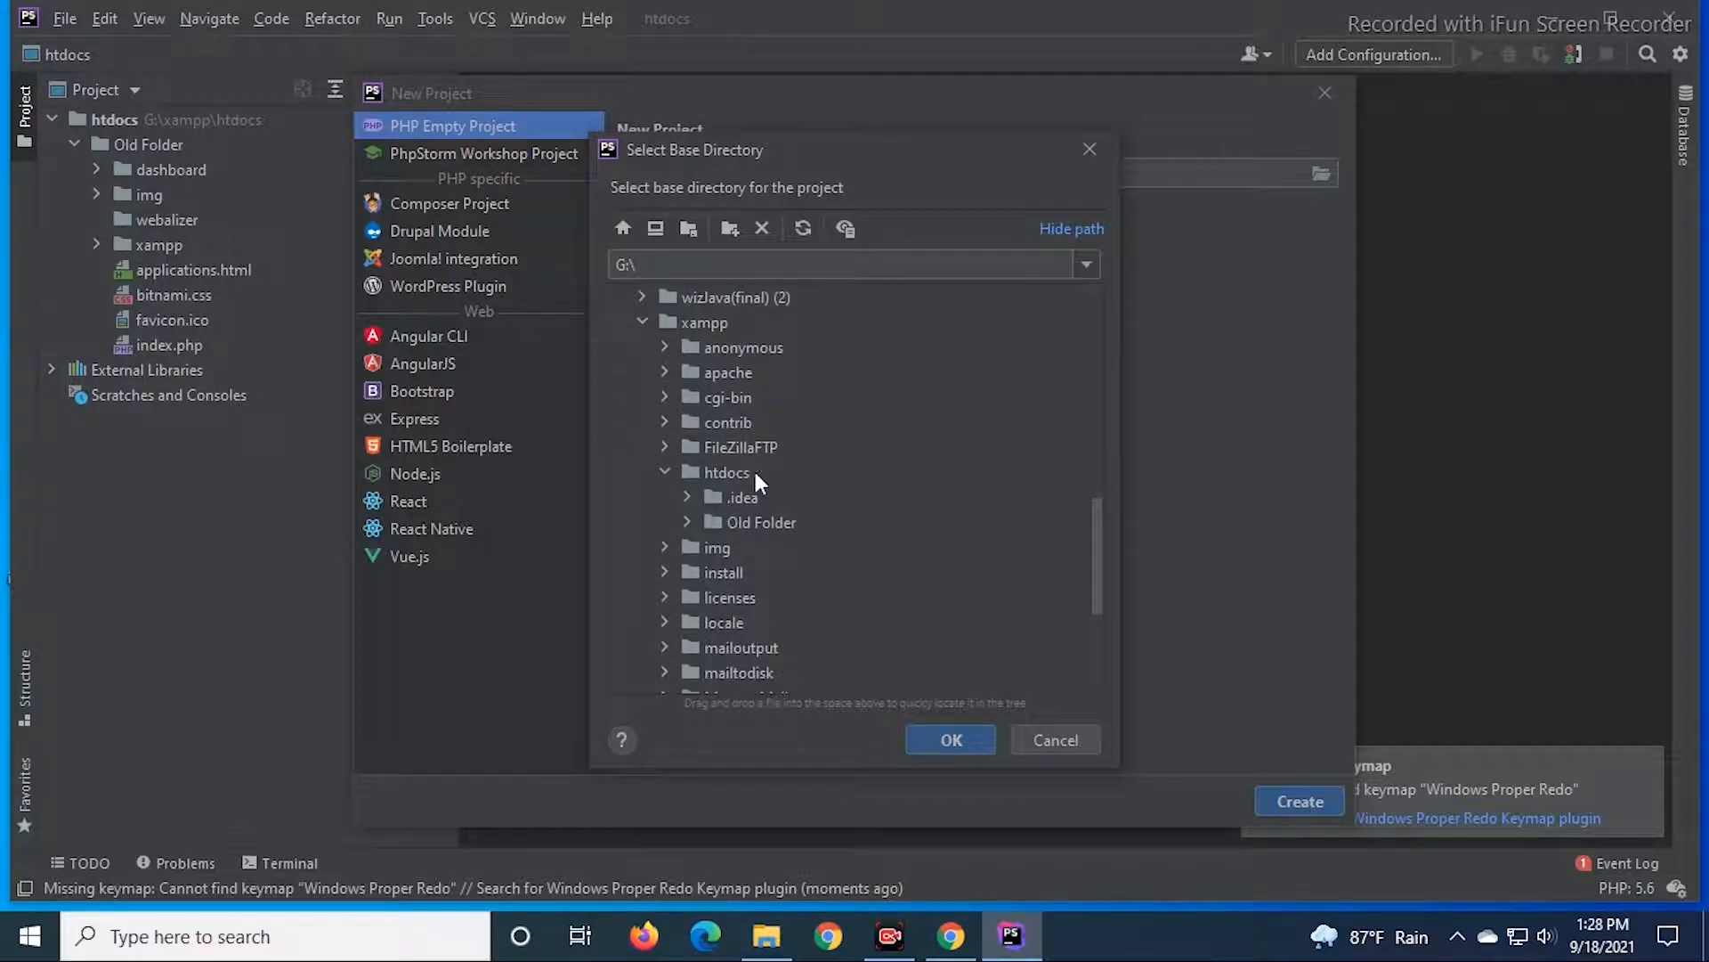
click(734, 479)
click(933, 733)
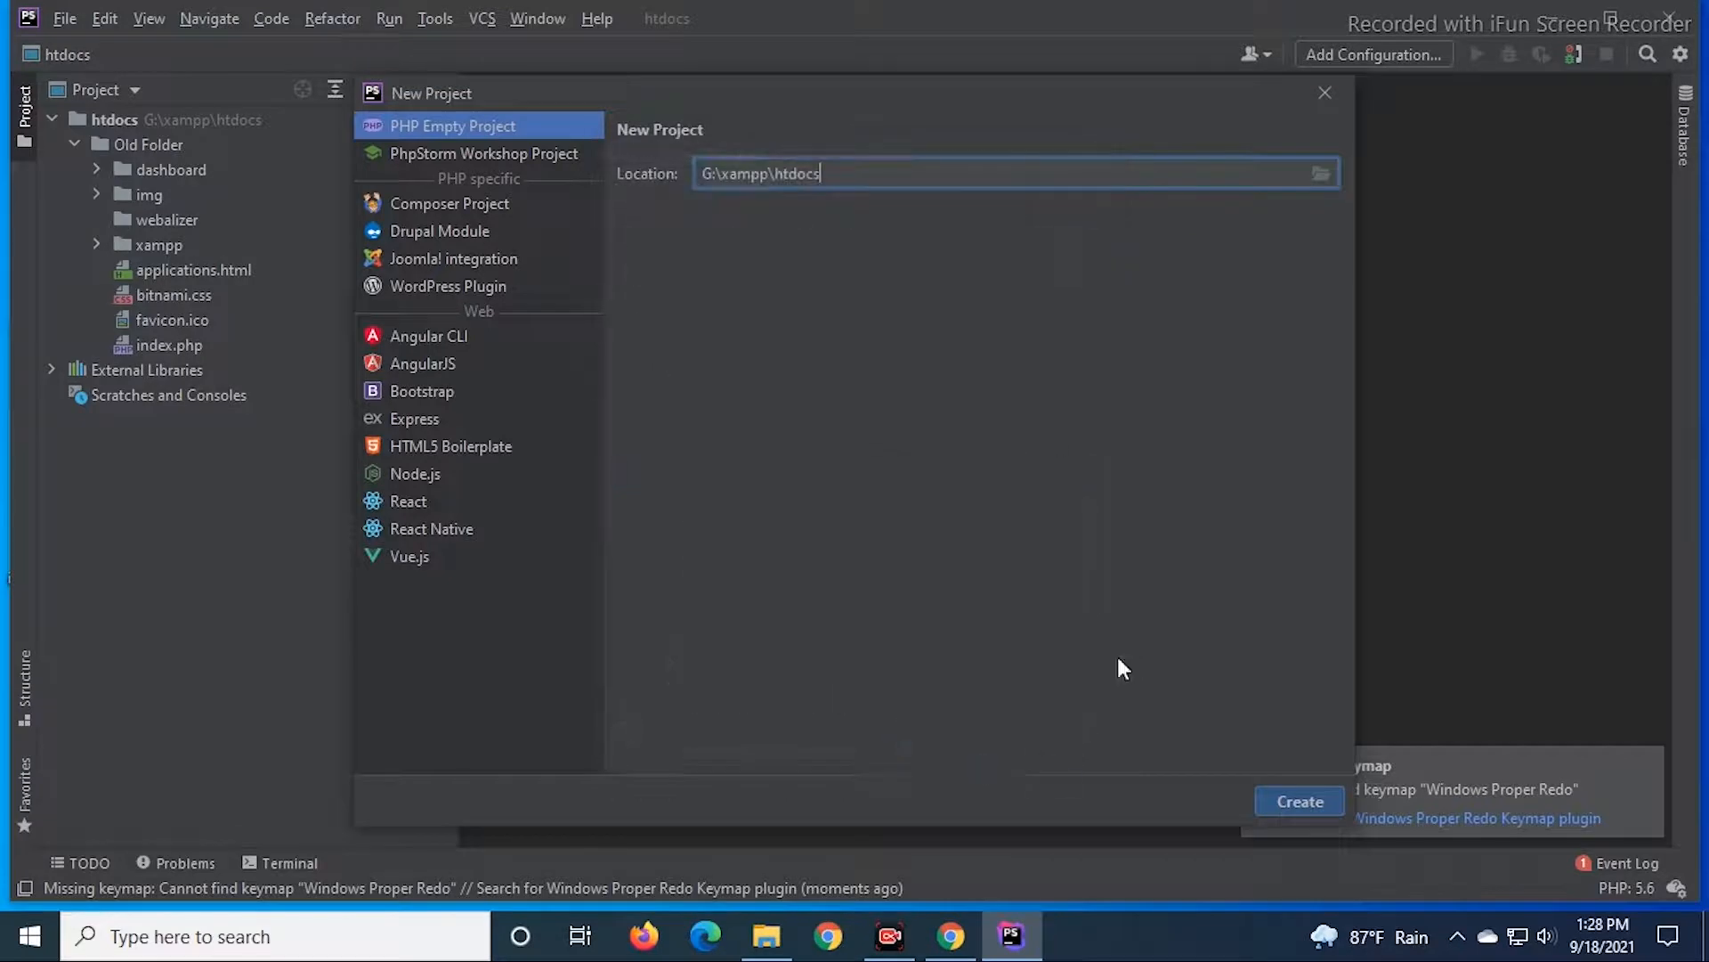
Extend the project location to G:\xampp\htdocs\php, create the project and open it in the current window.
text(\php)
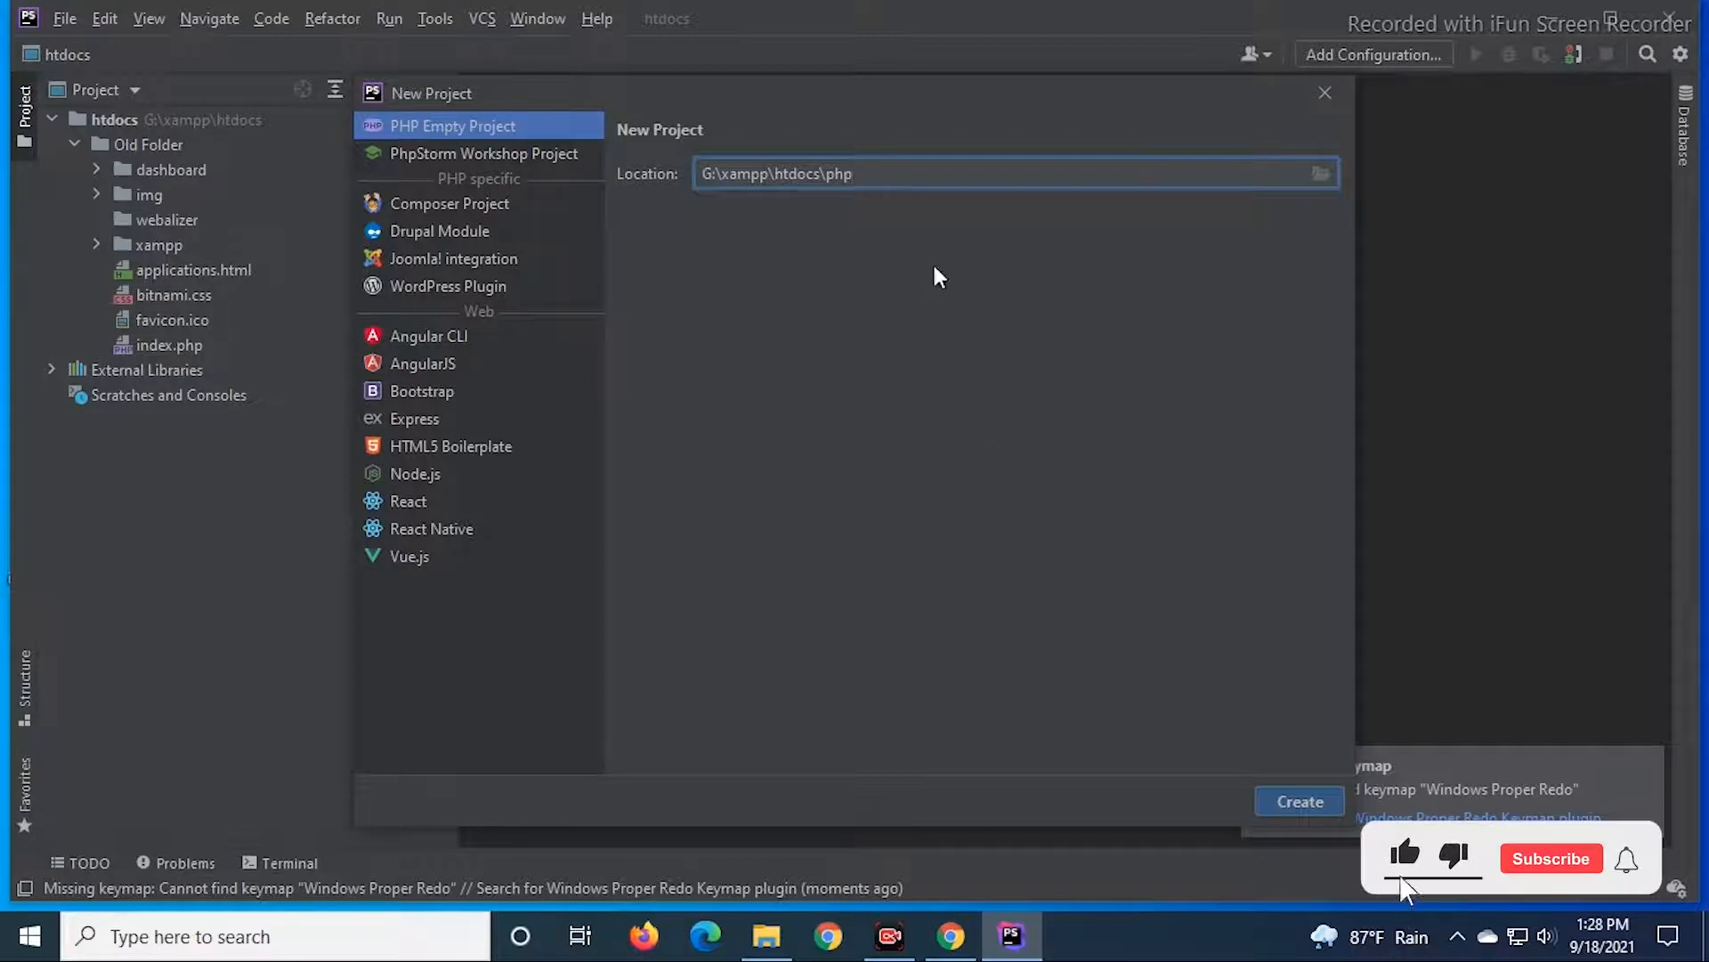
click(1266, 808)
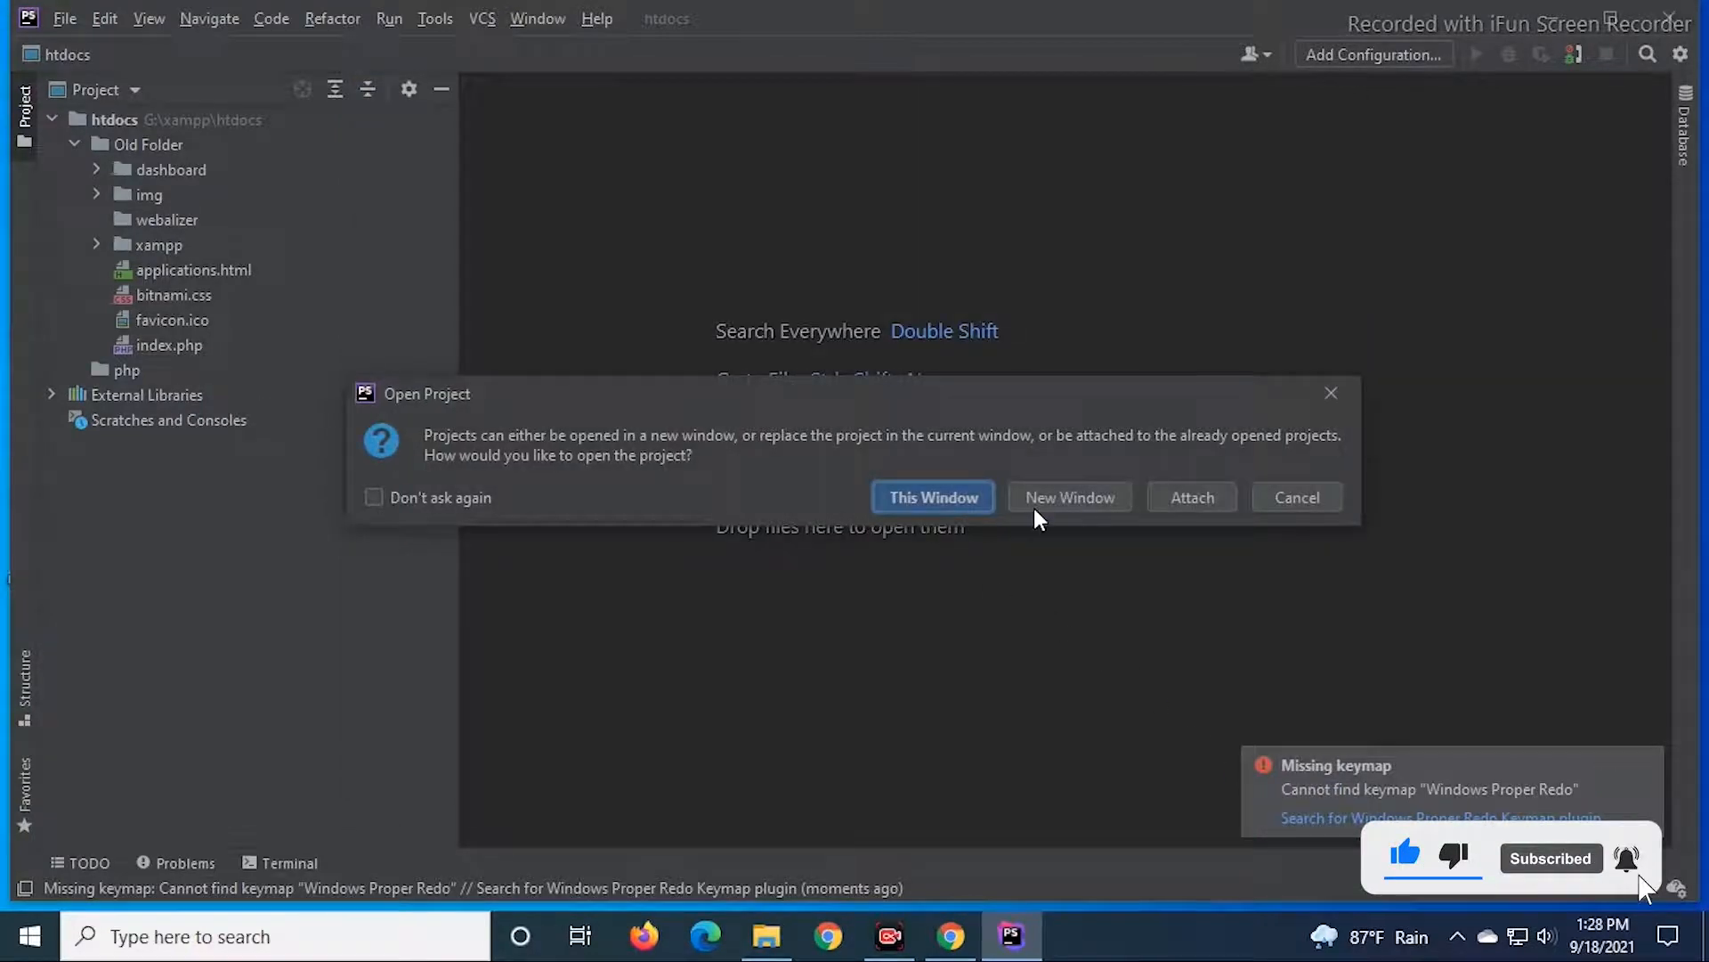
click(932, 497)
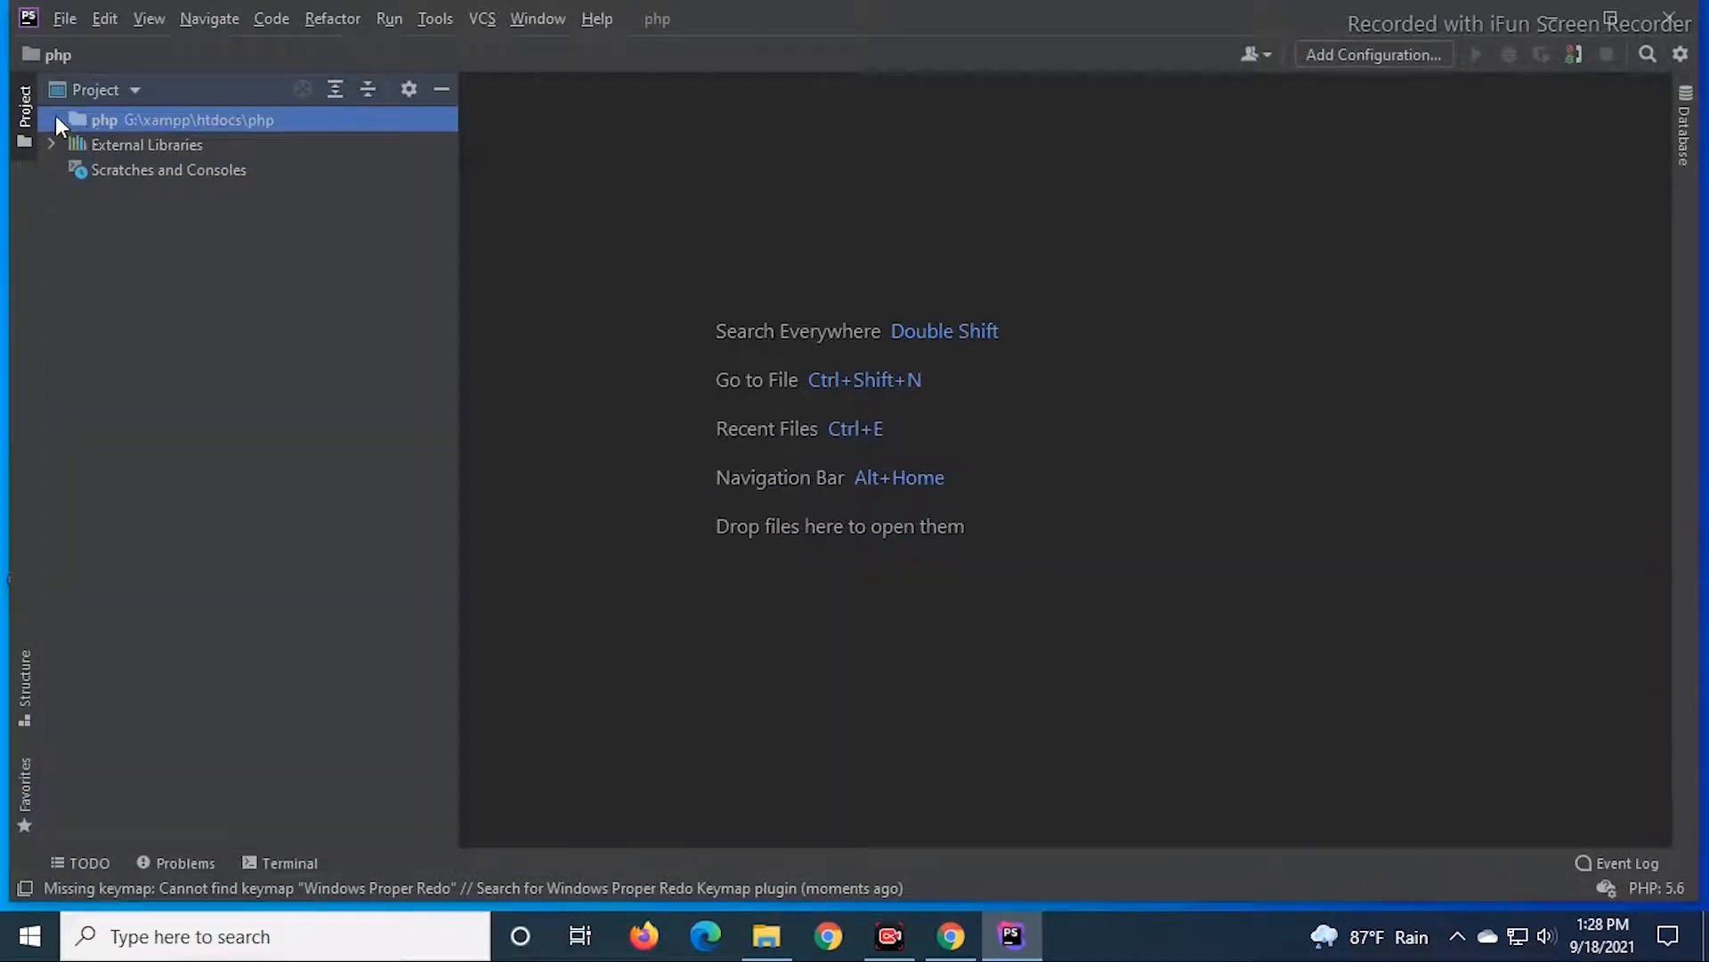
Create a new file named hello.php in the php project folder.
right_click(109, 119)
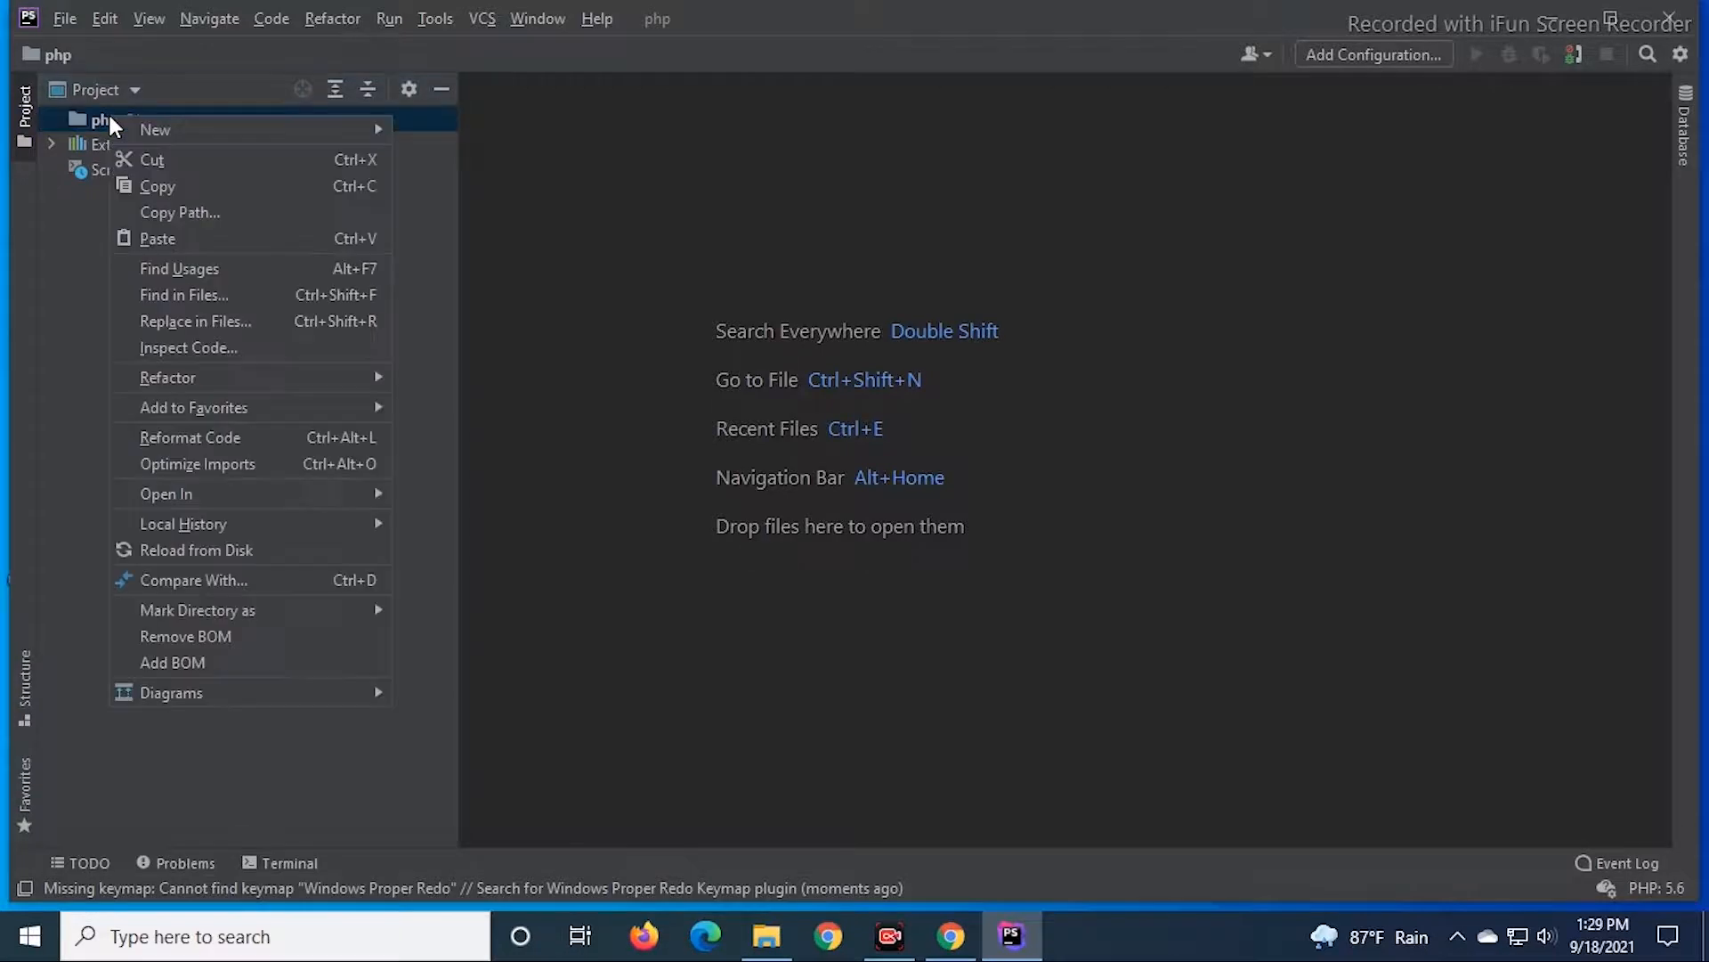
mouse_move(155, 127)
click(445, 125)
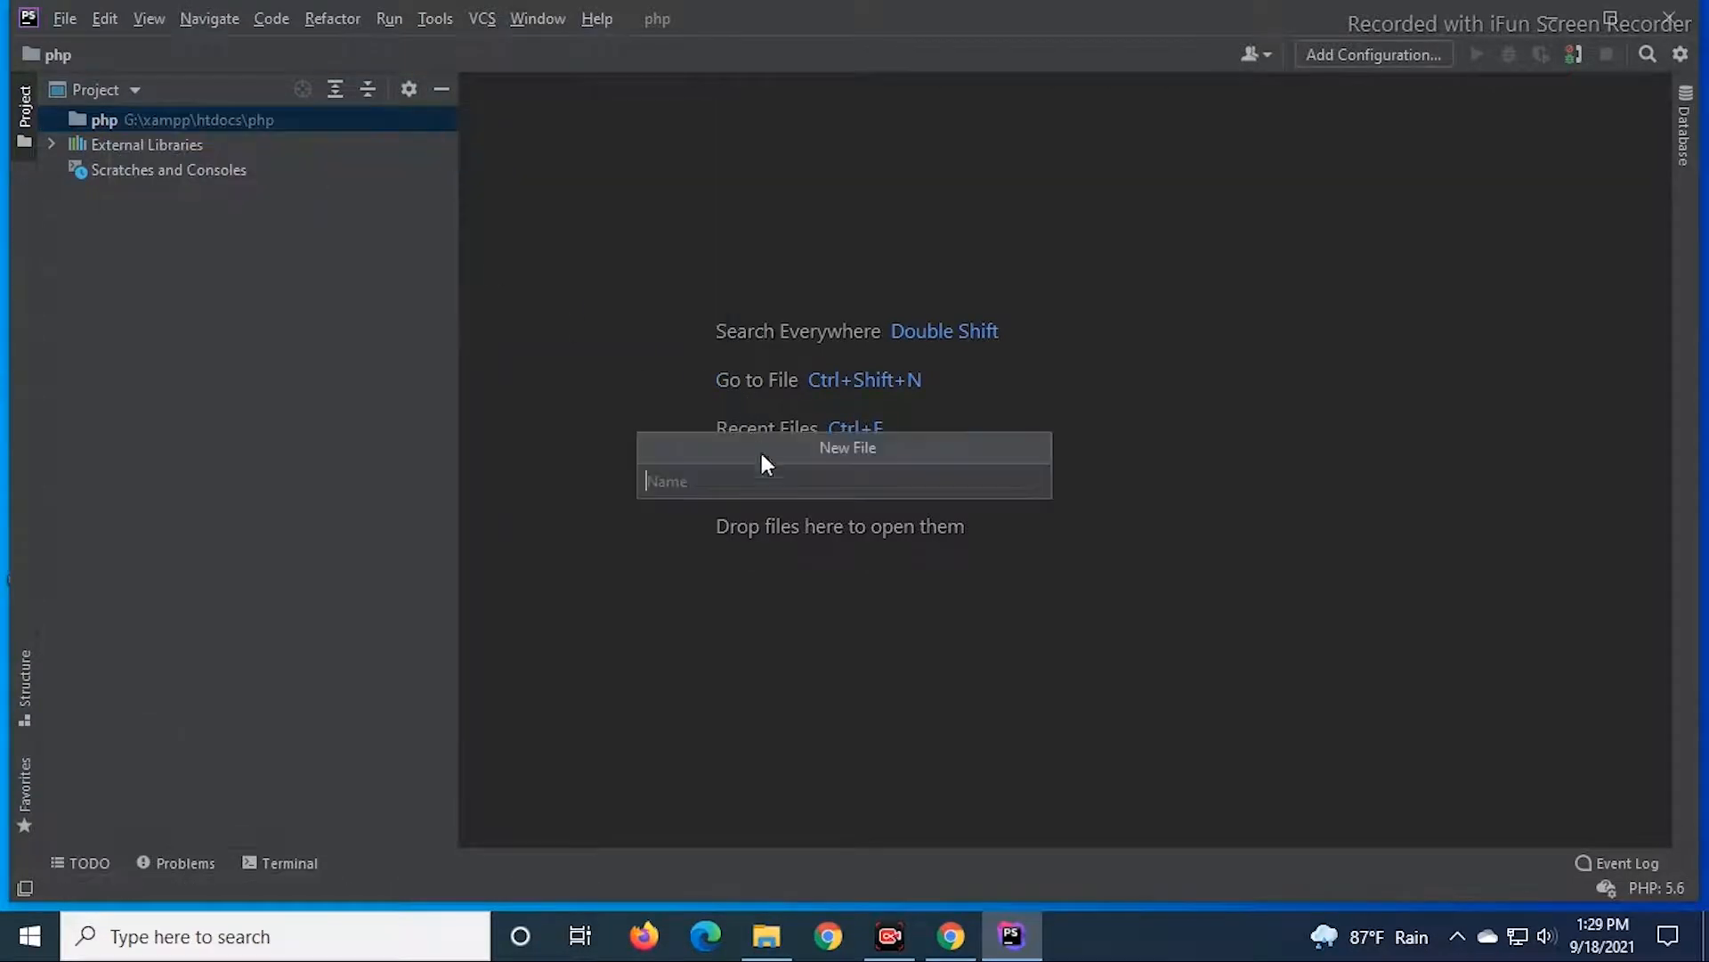
text(he)
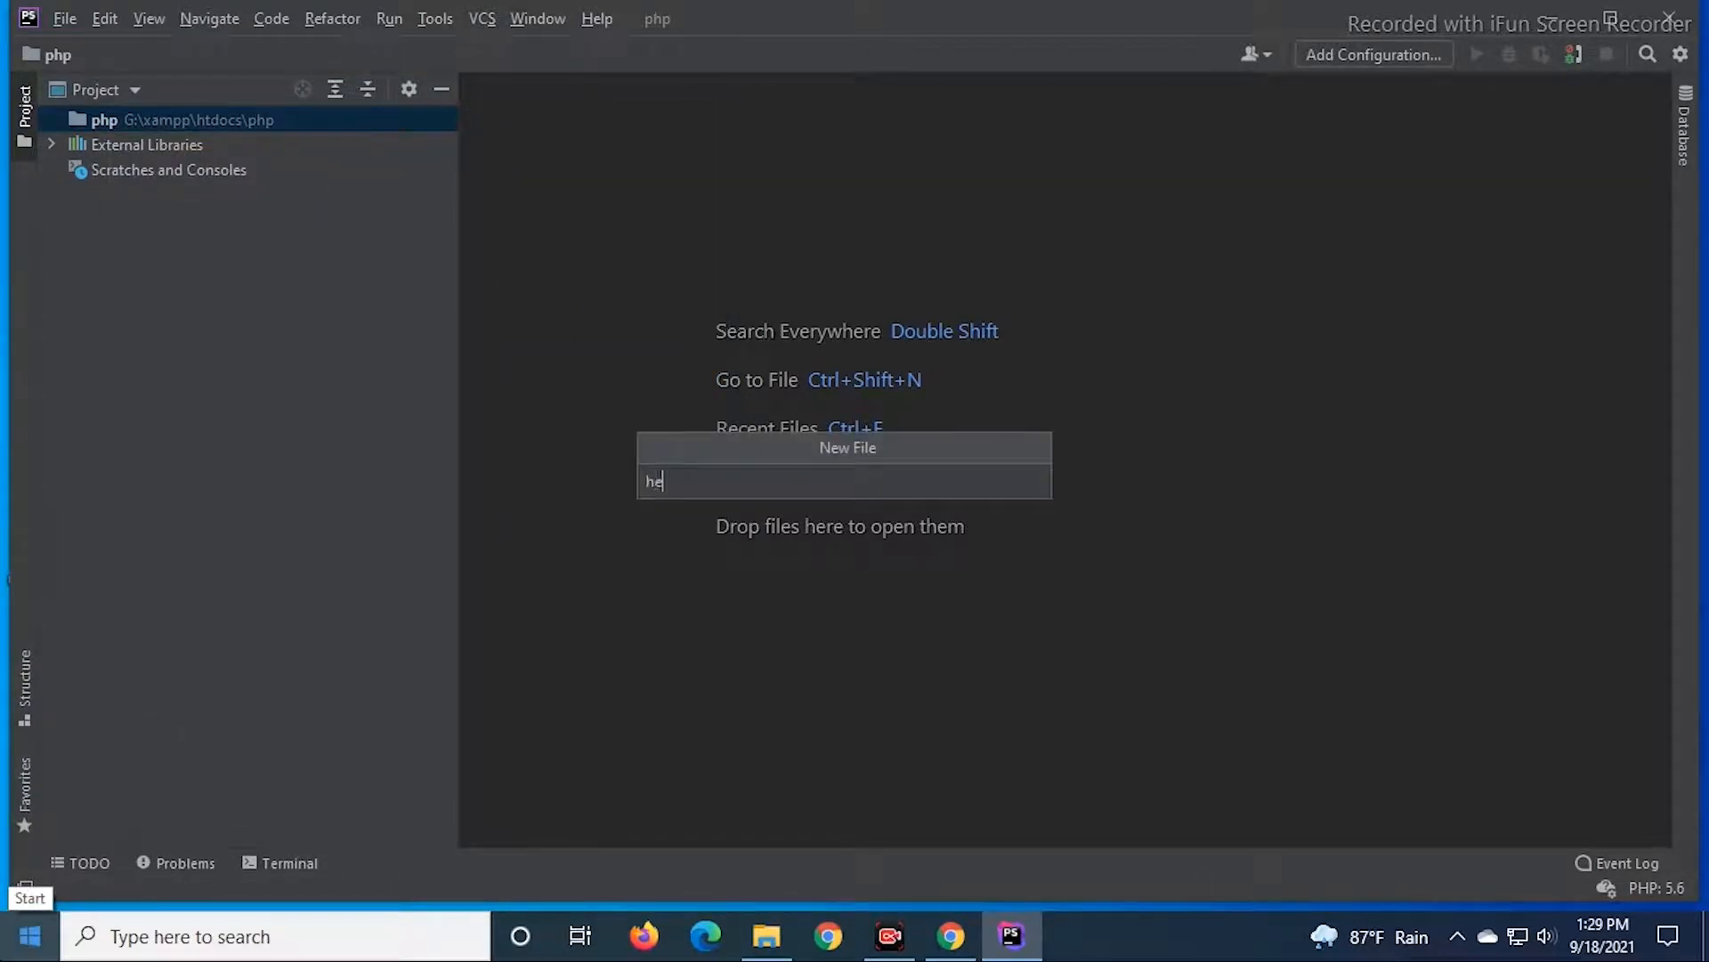
text(llo.php)
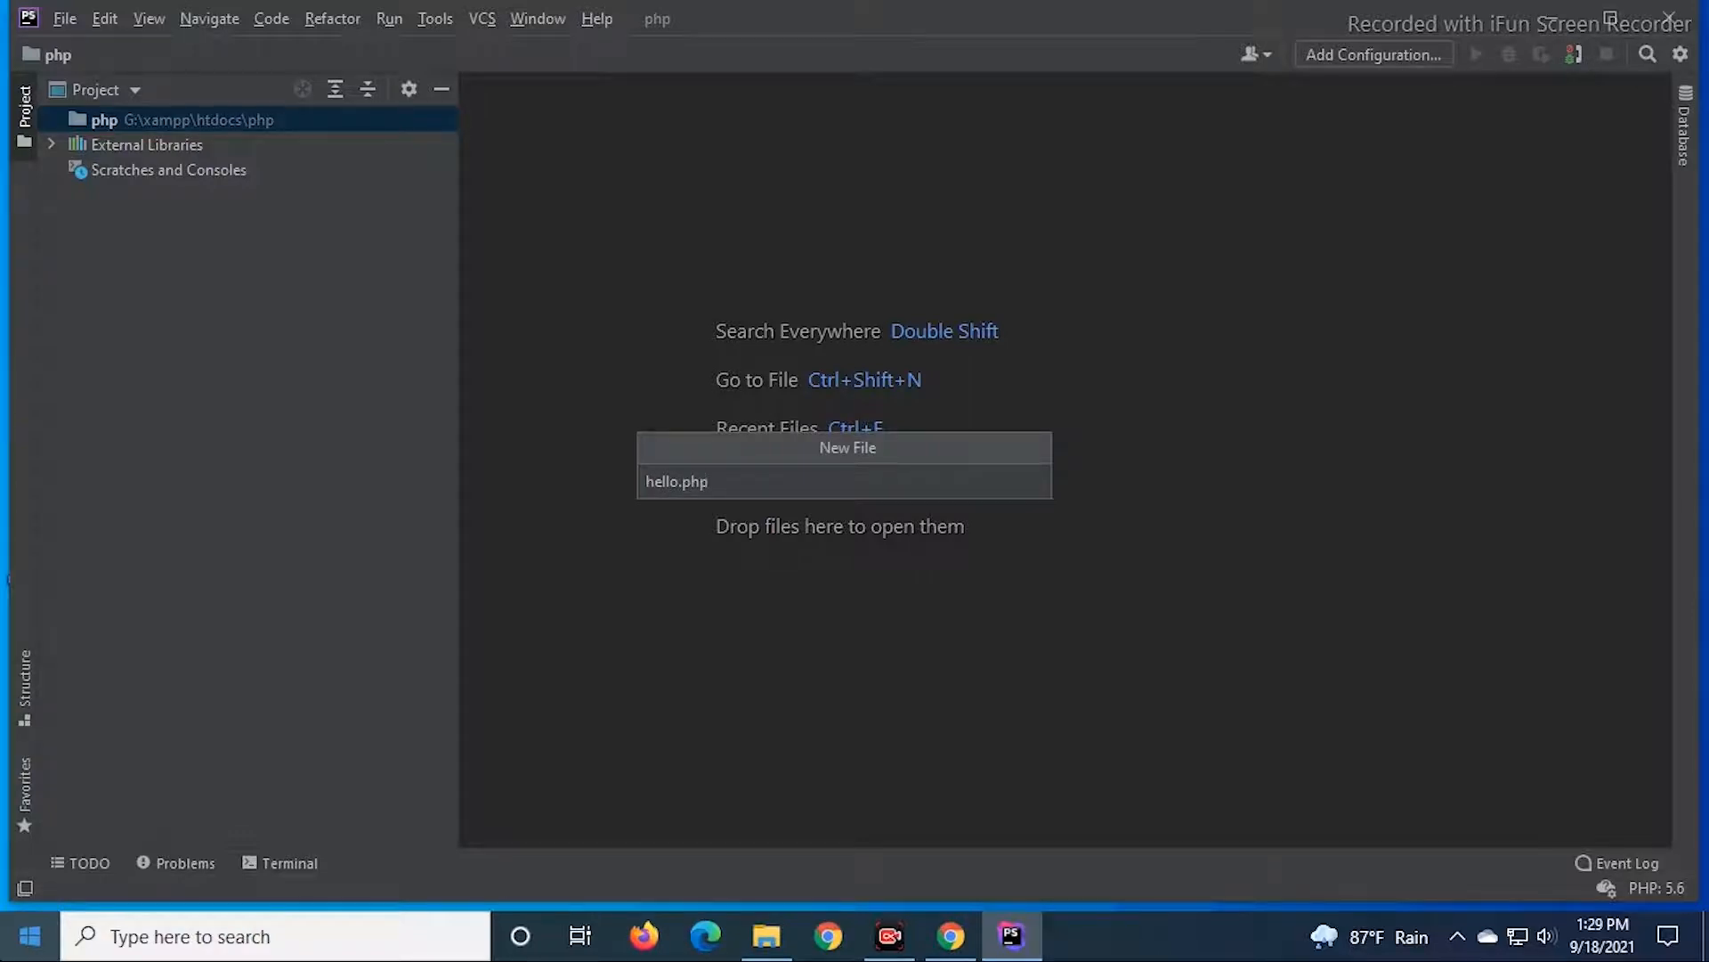
key(Return)
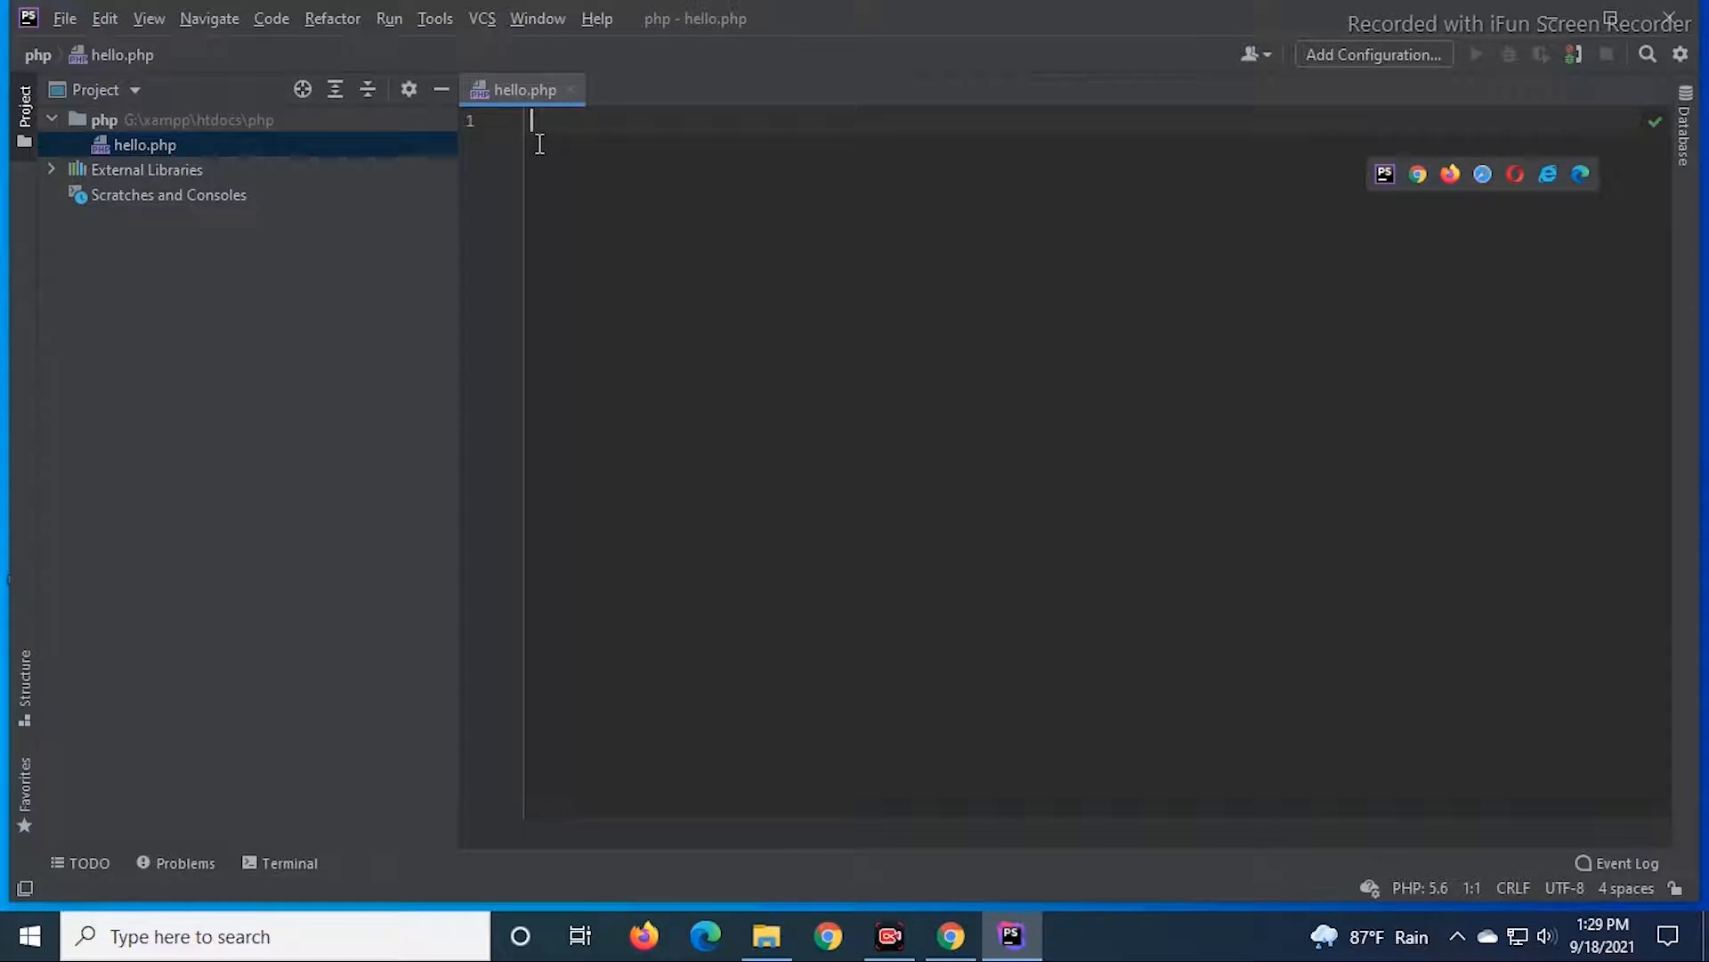
Write a PHP opening tag in hello.php, followed on line 2 by an echo statement that outputs "hello world".
text(<)
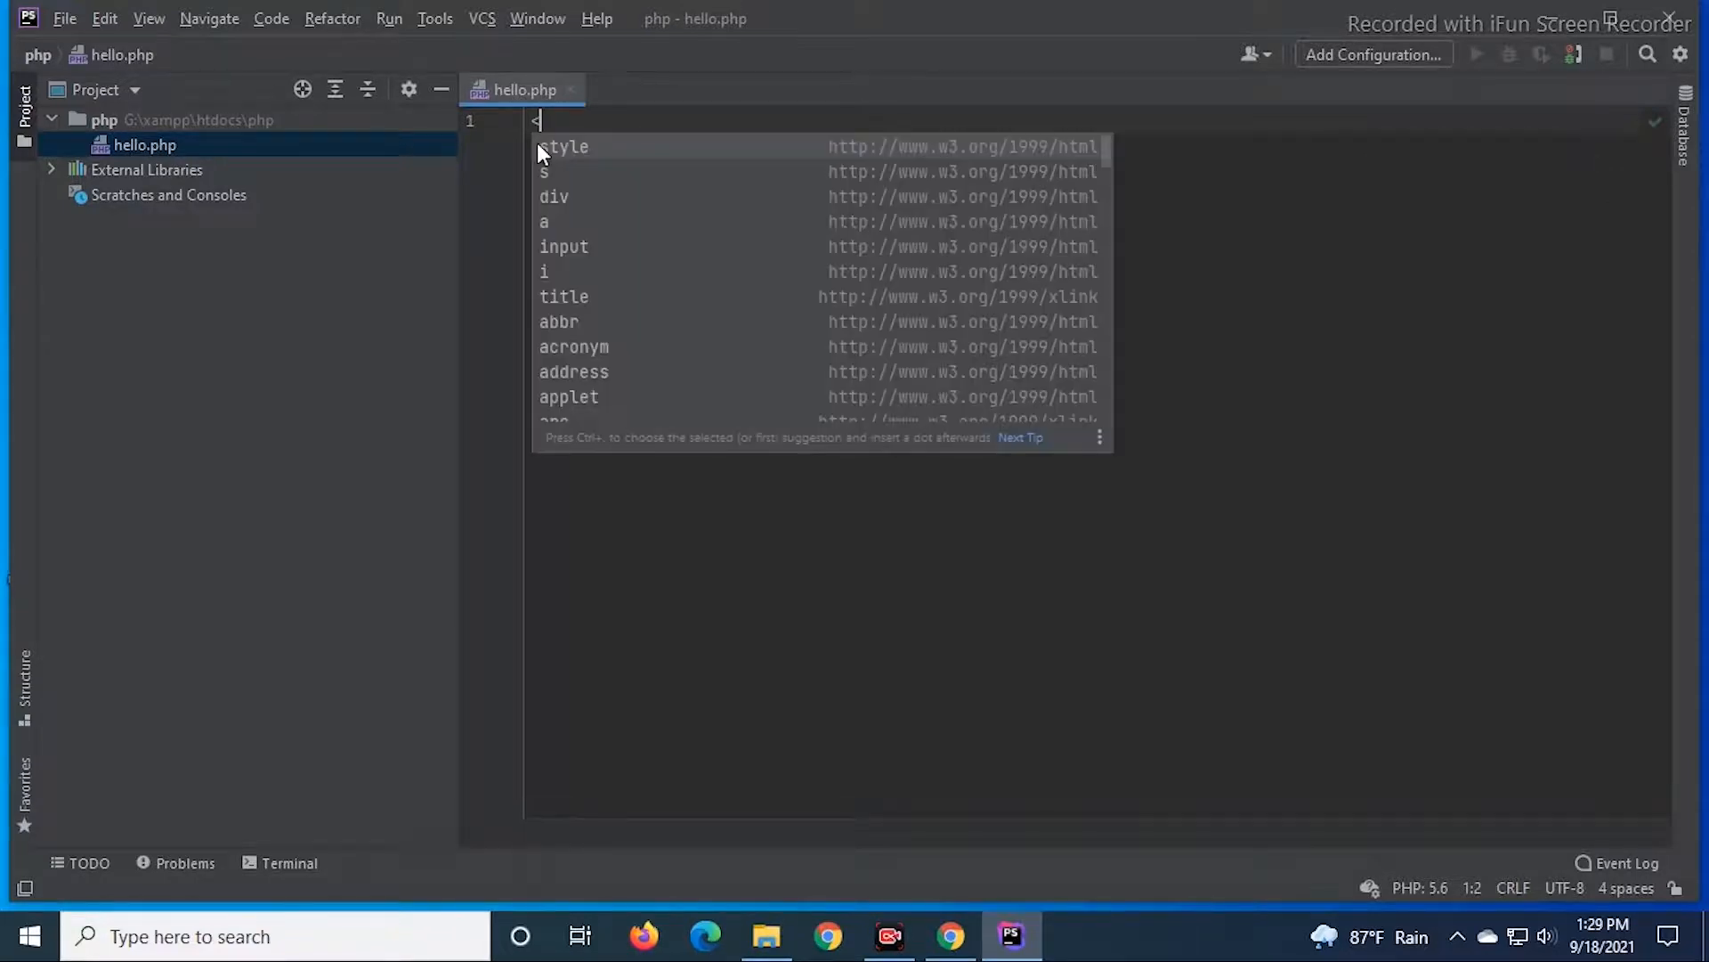
text(?php)
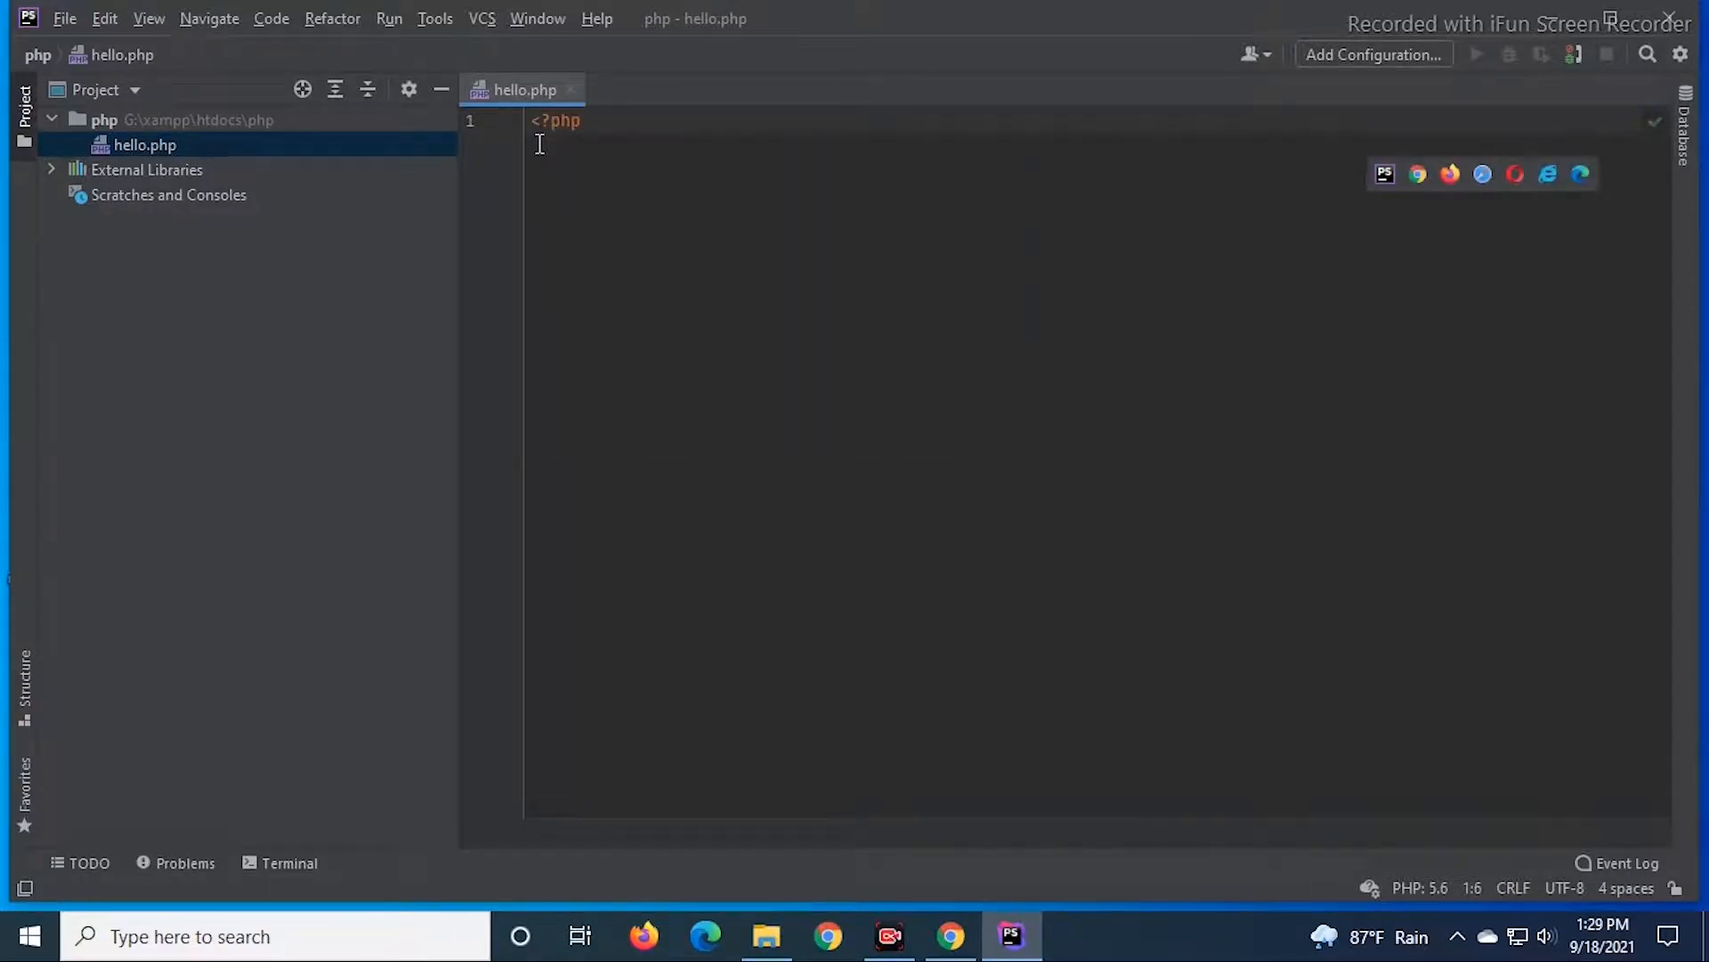
key(Return)
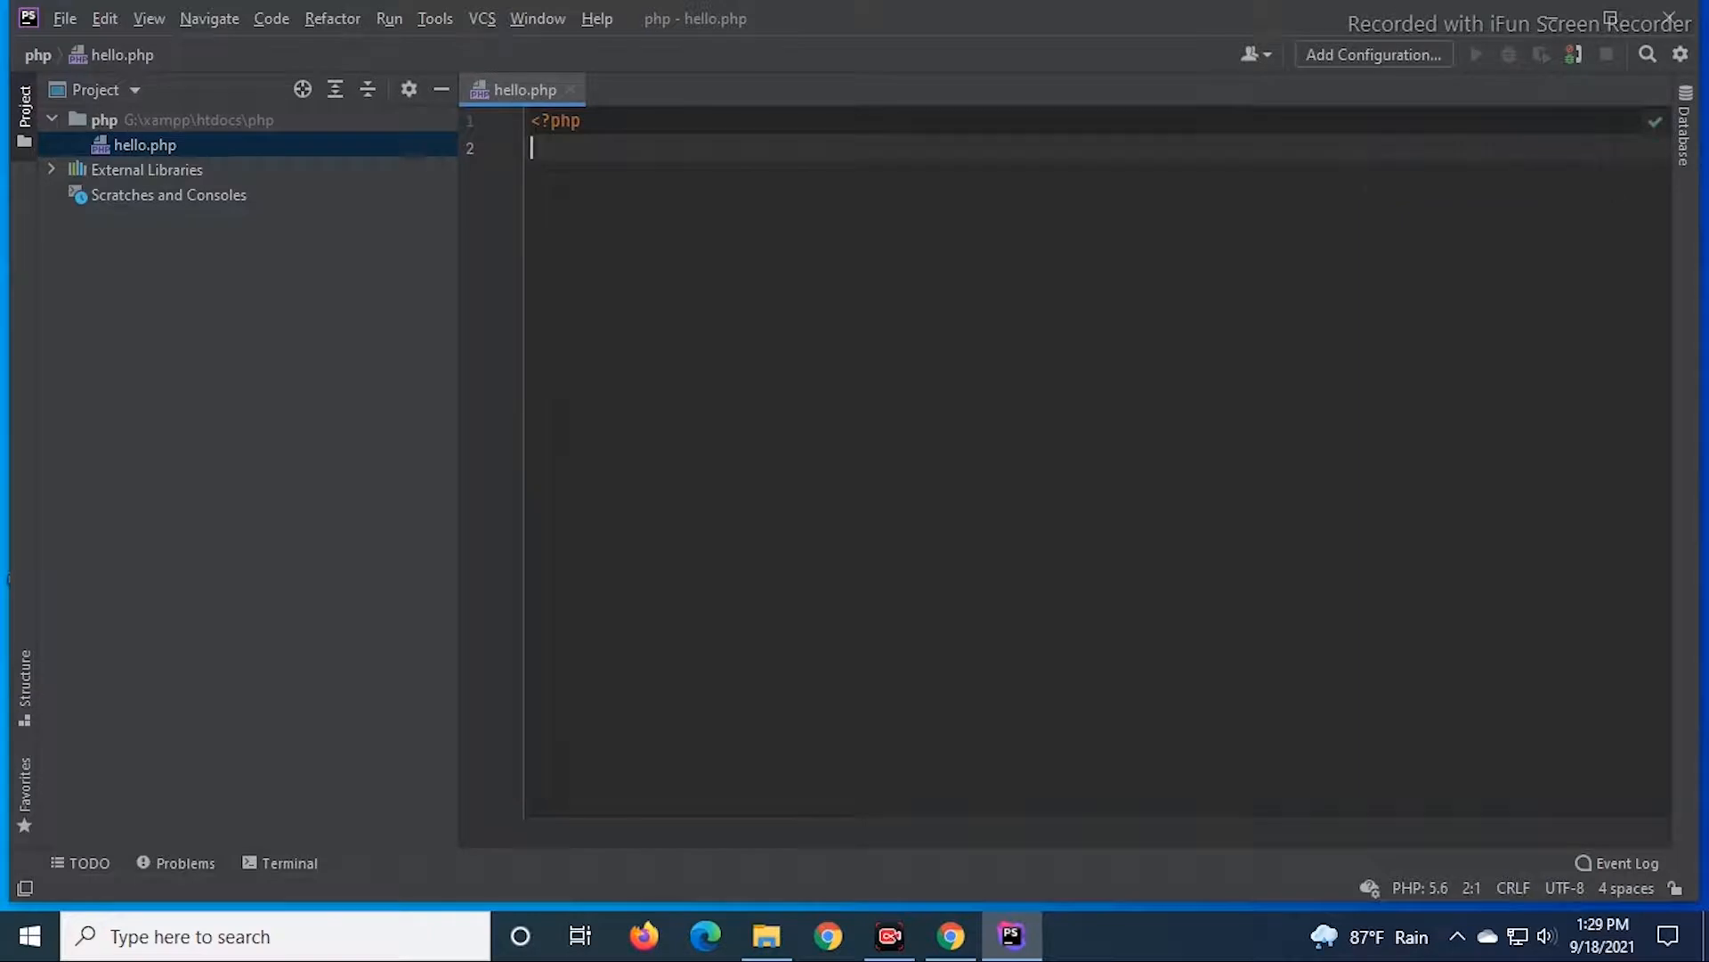
text(e)
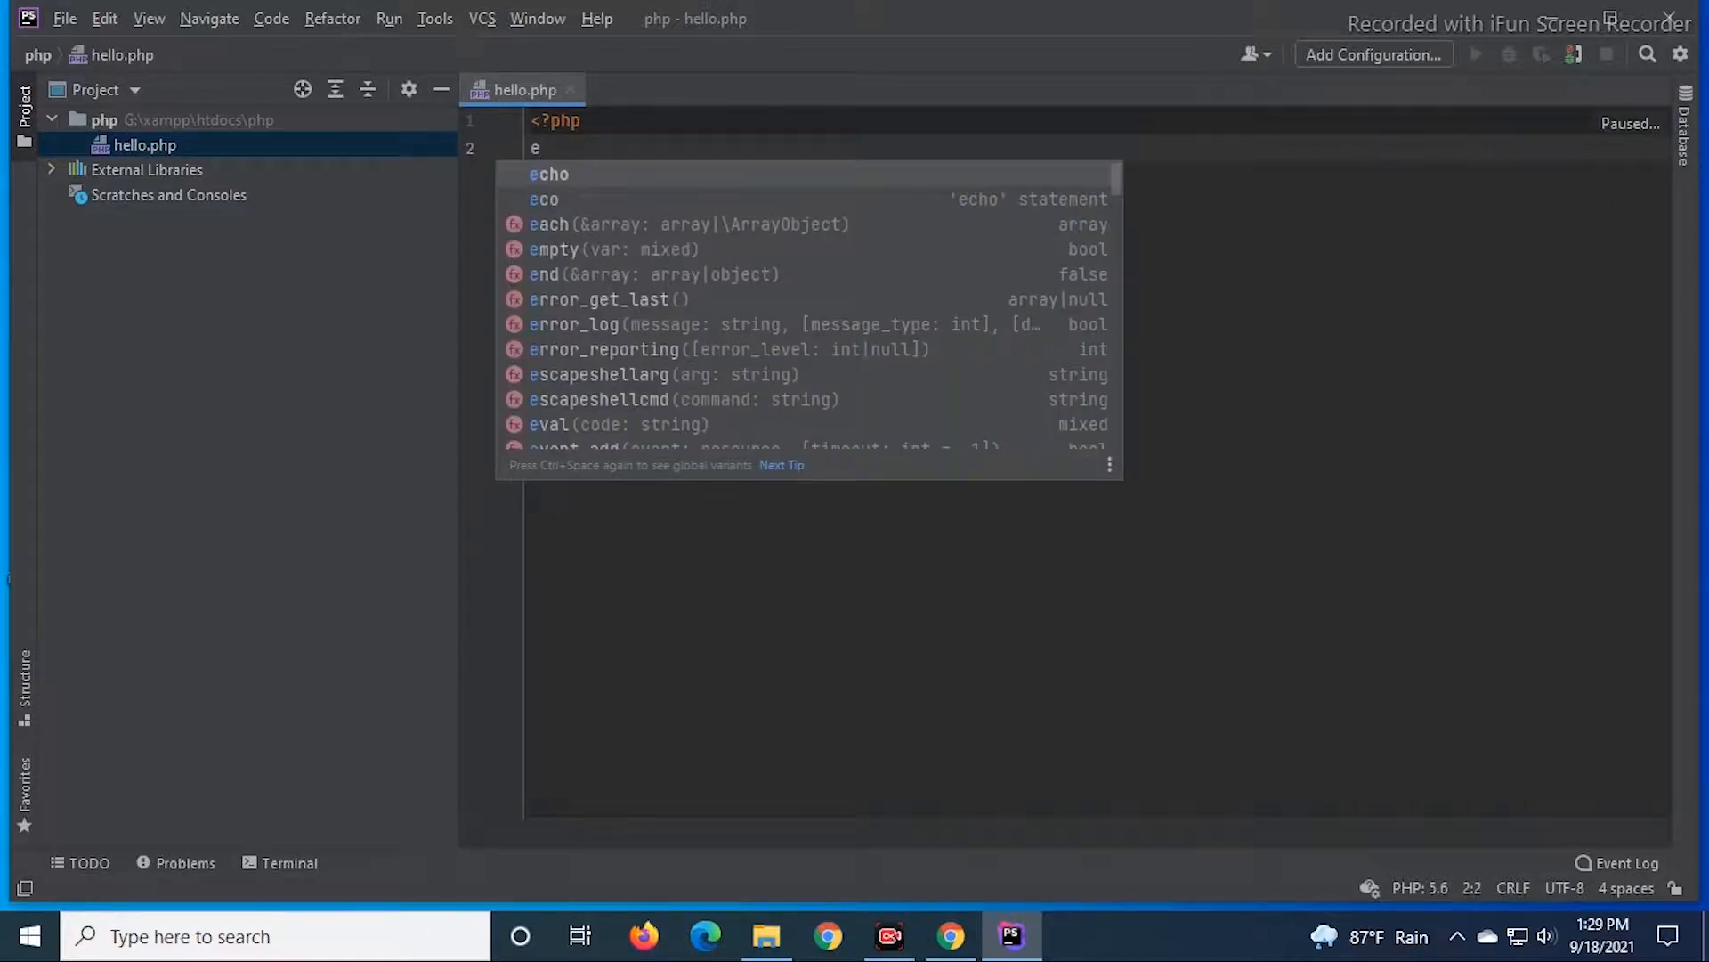
key(Return)
text("nd)
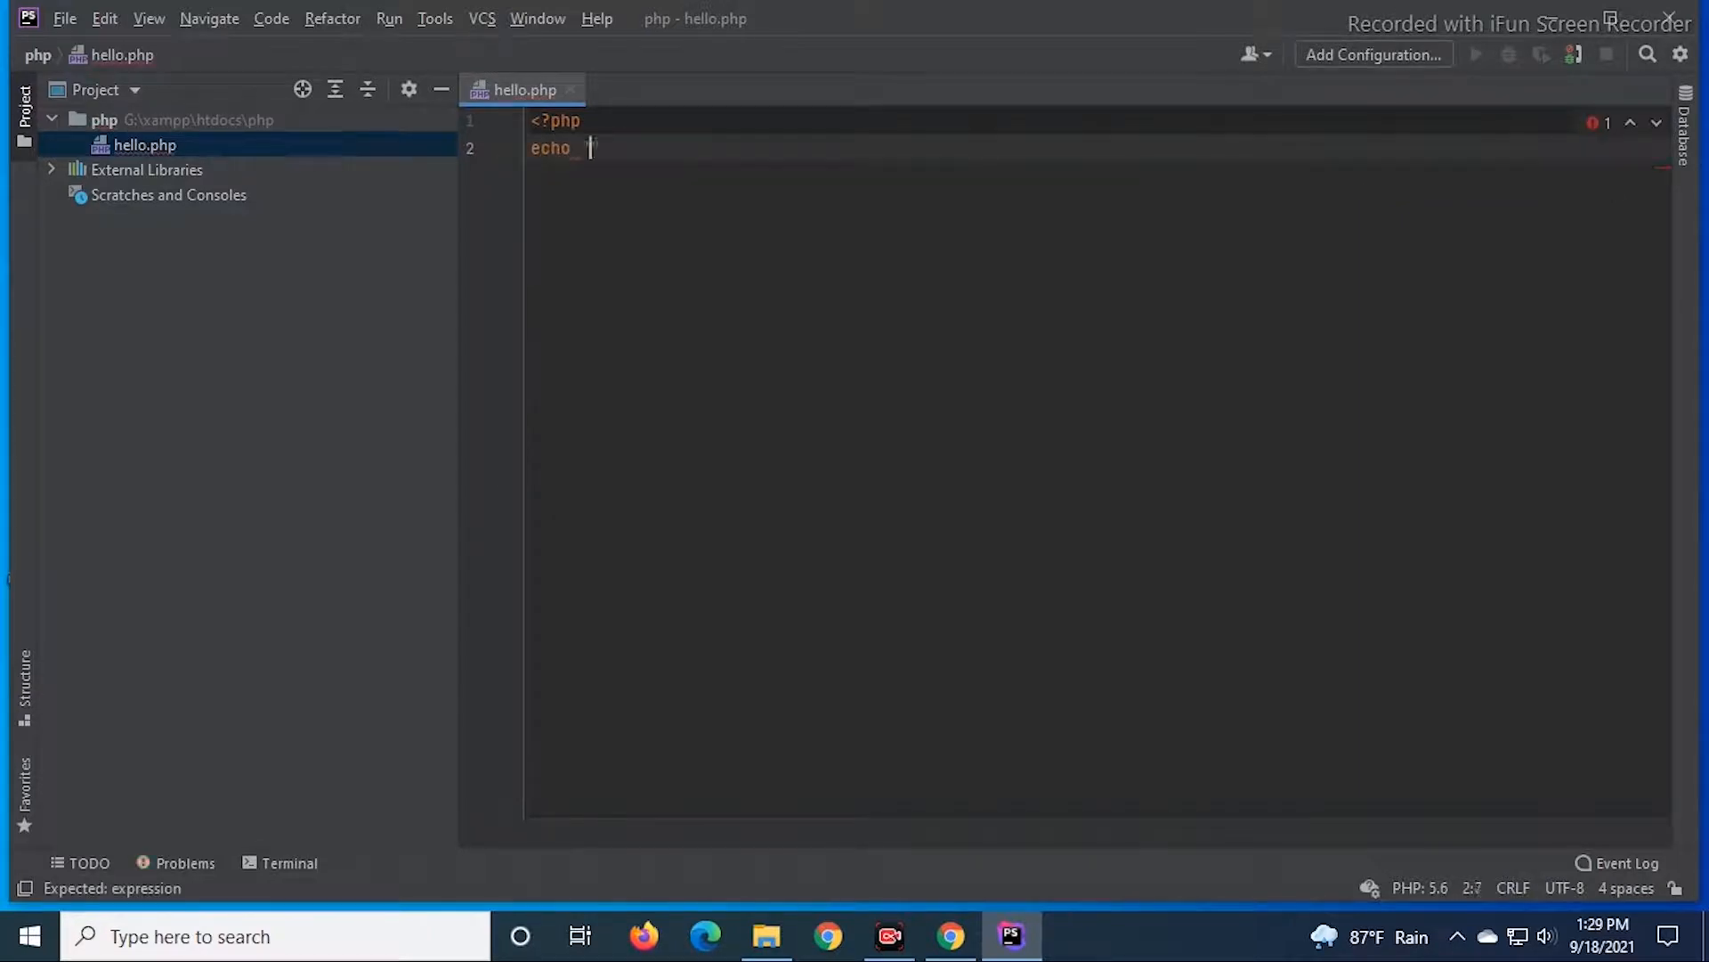
text(llo wo)
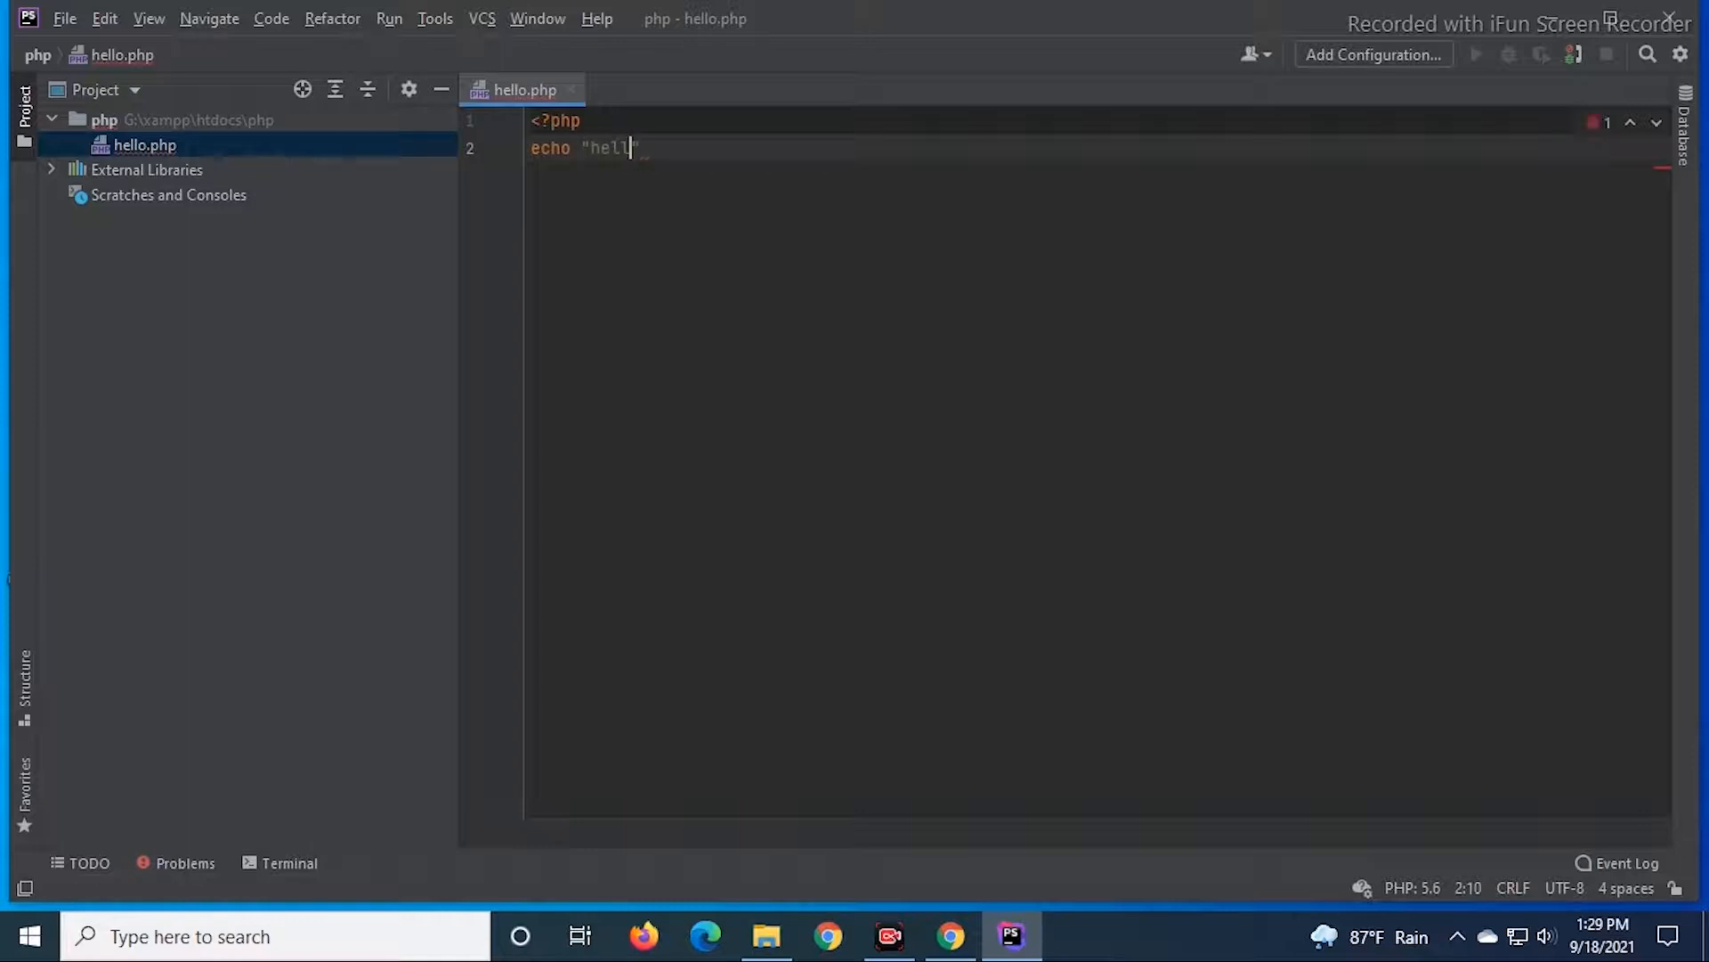
text(rld"l)
key(Return)
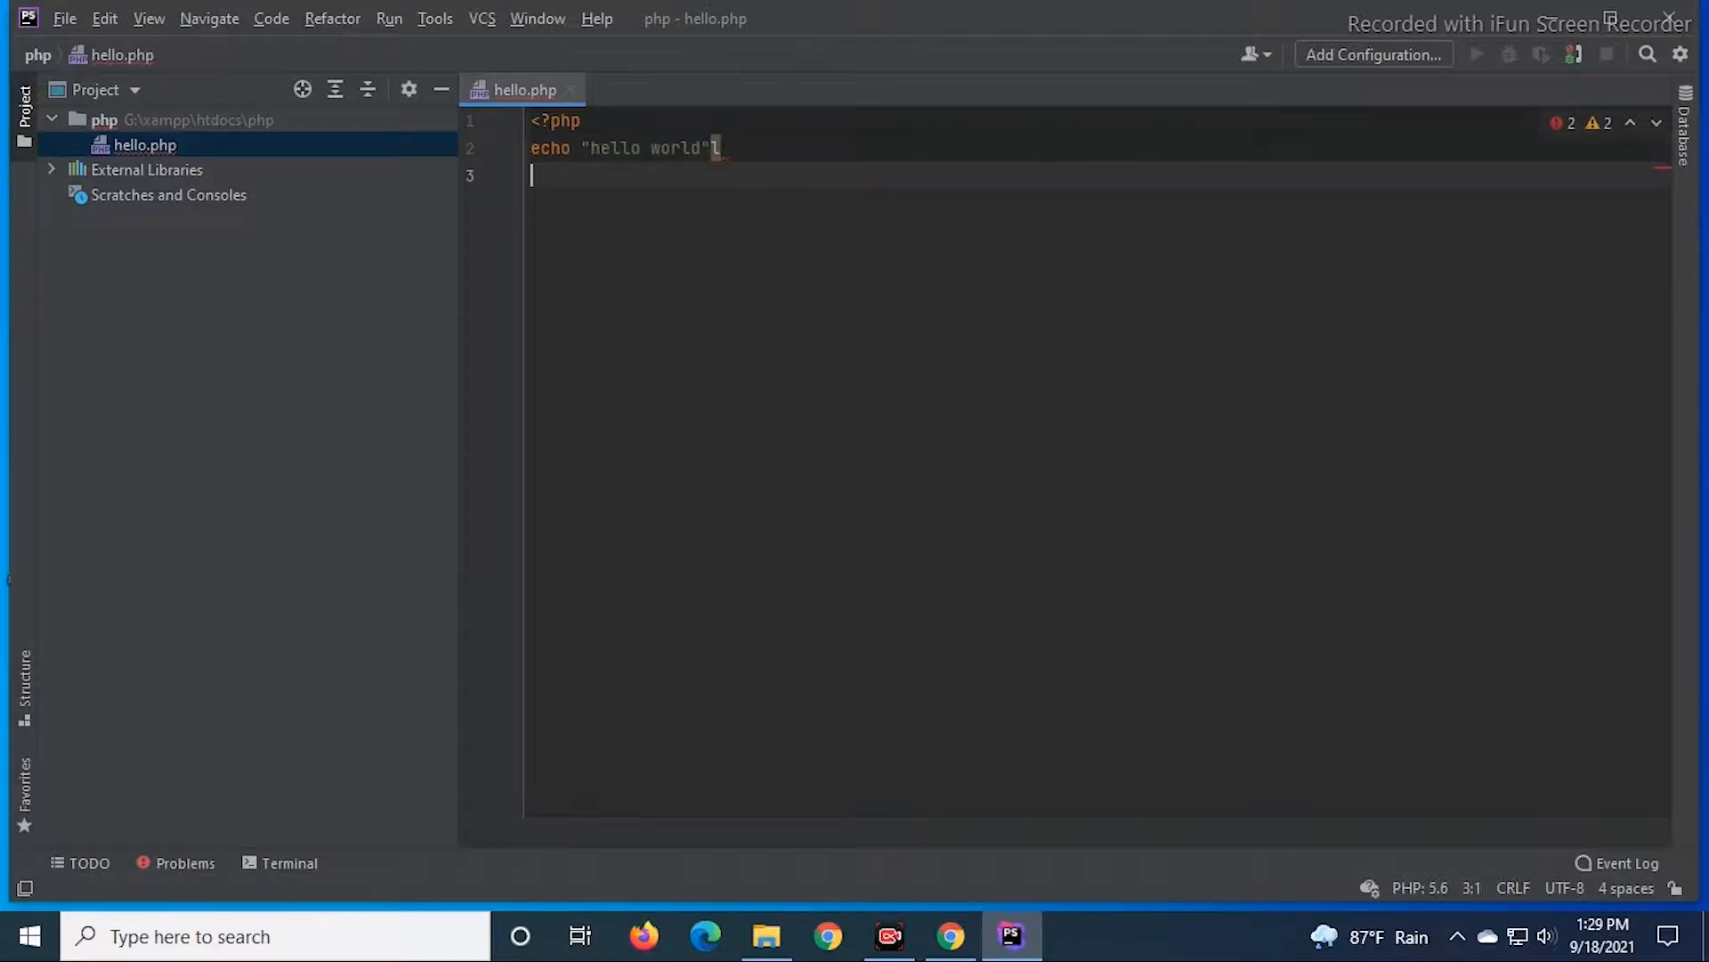
Replace the stray character after the echo string with a semicolon and add the closing ?> tag on line 3.
key(Left)
key(BackSpace)
text(;)
key(Return)
text(?>)
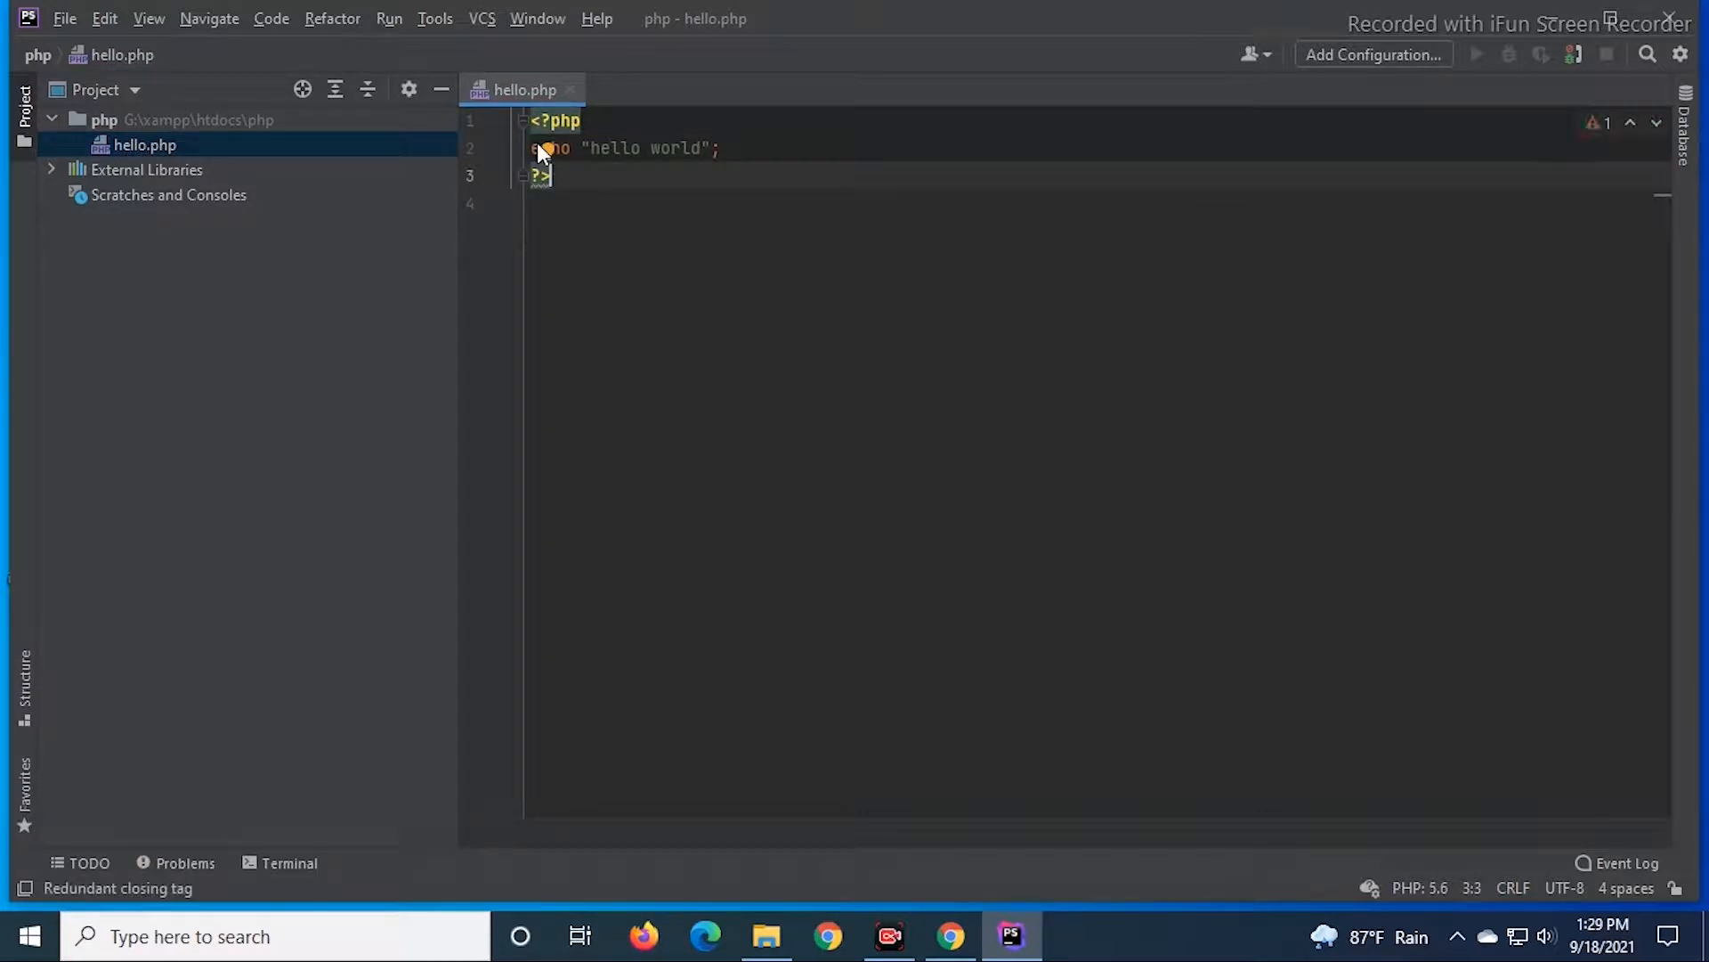
mouse_move(573, 200)
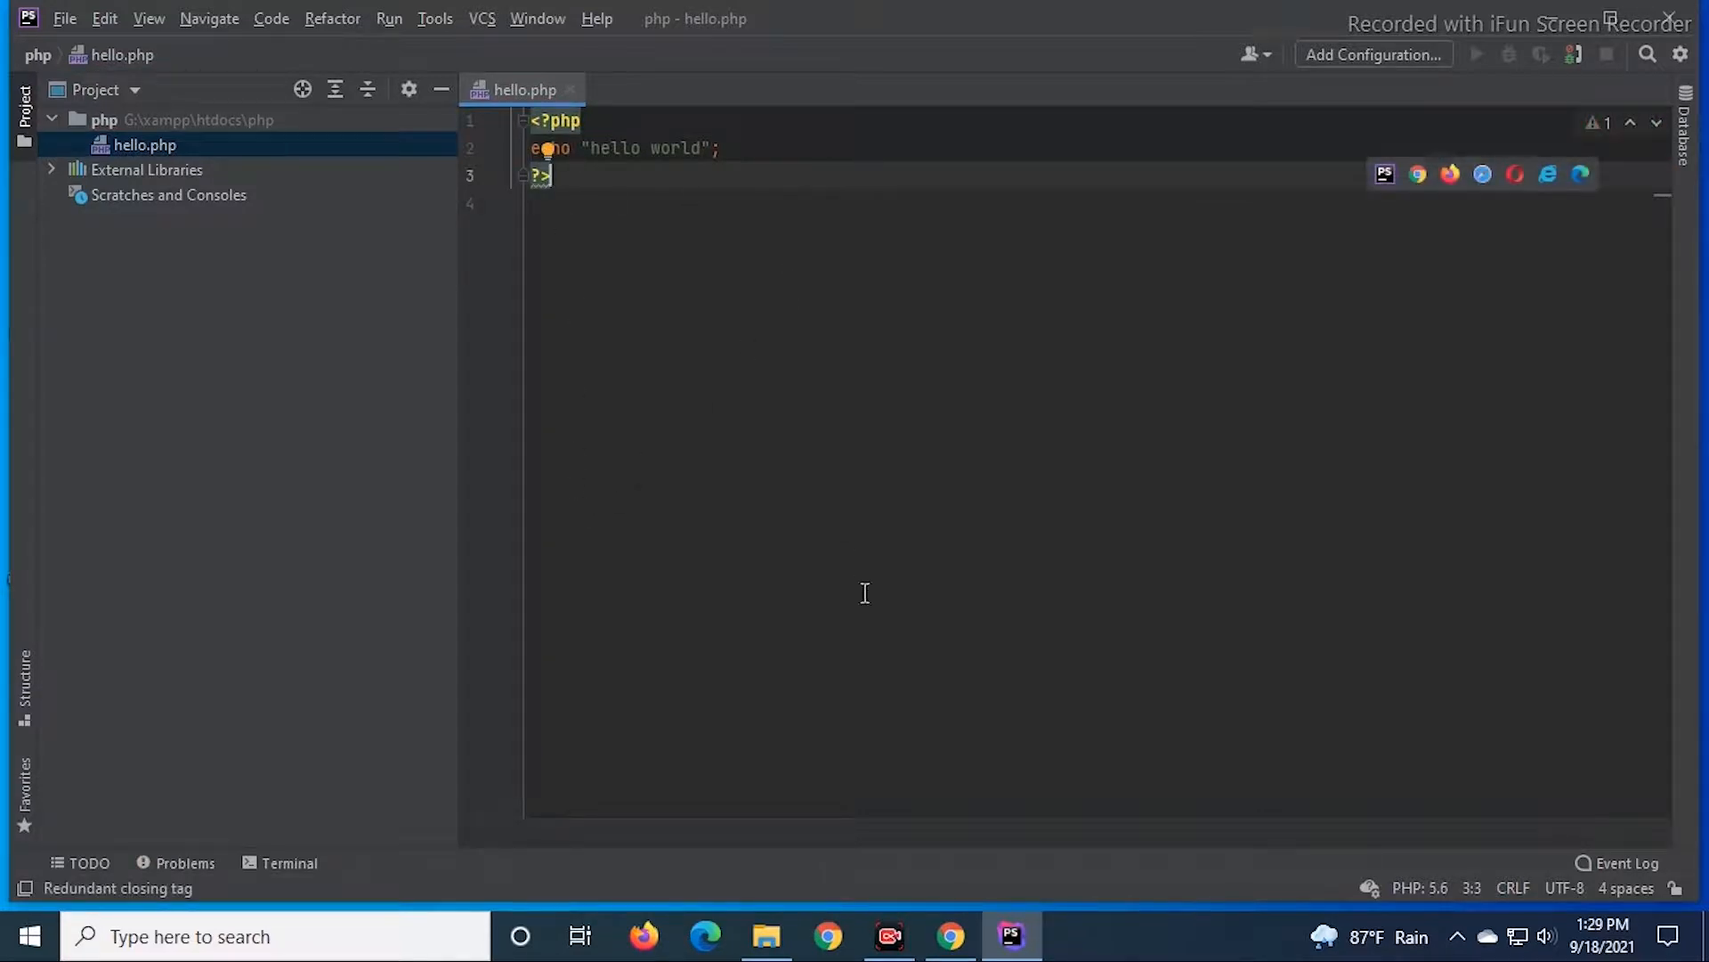
Switch to File Explorer and launch xampp-control.exe from the G:\xampp folder.
click(764, 937)
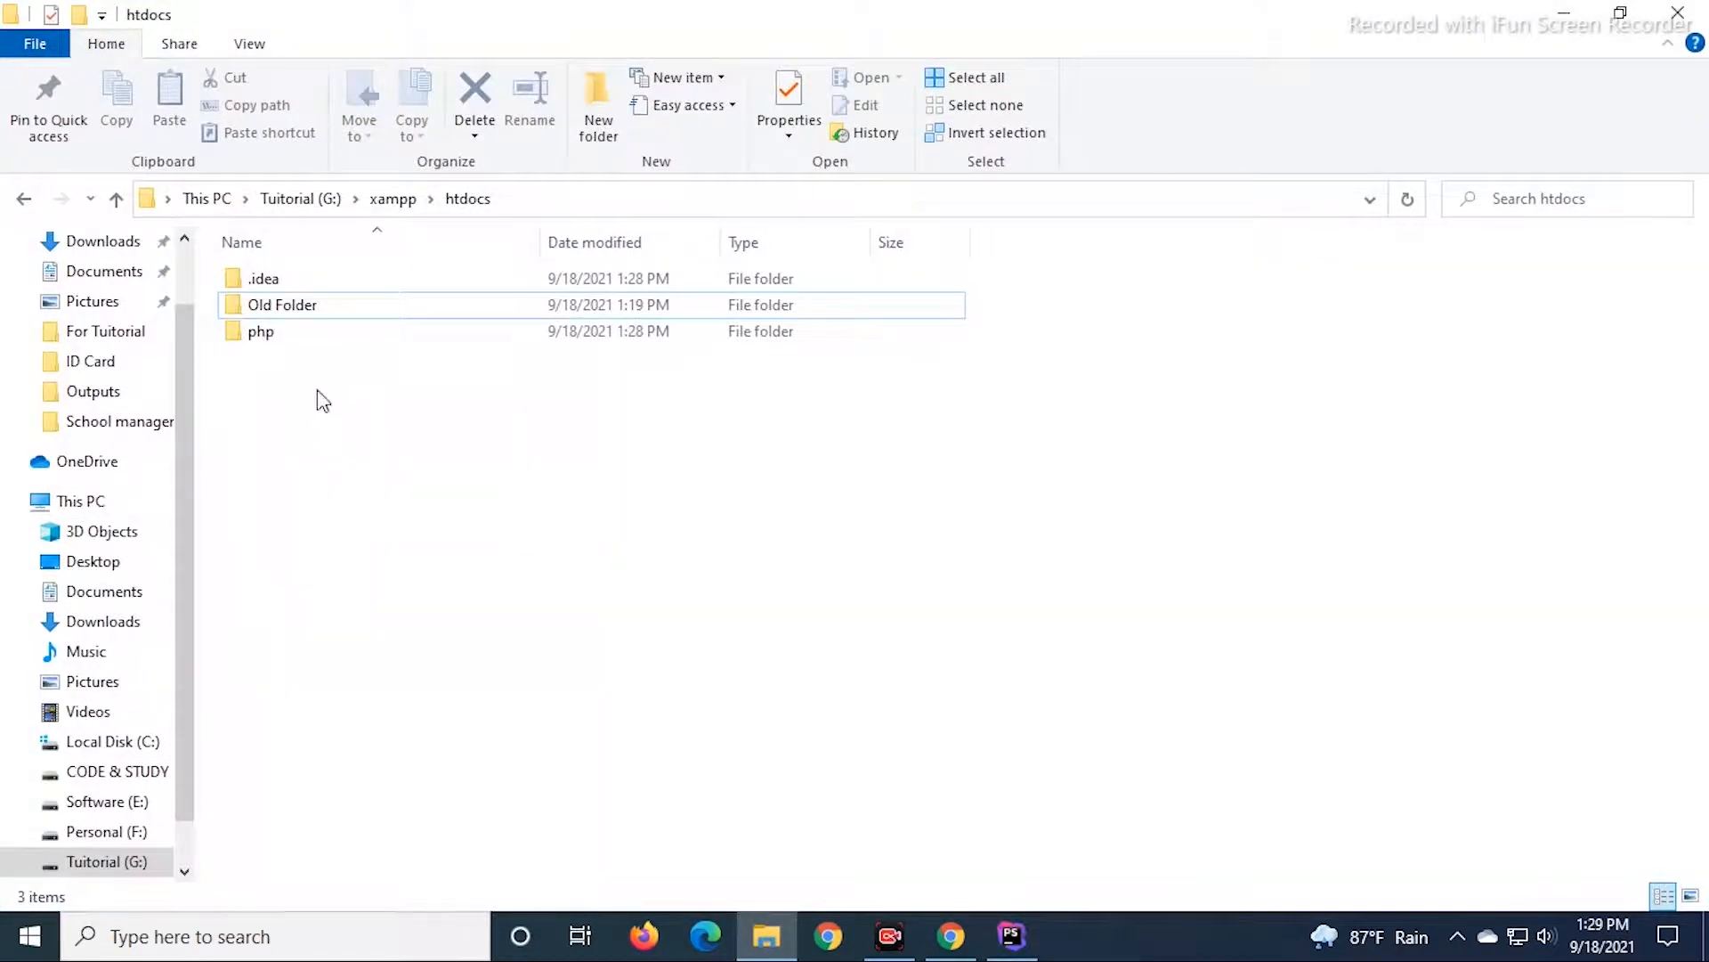
click(394, 199)
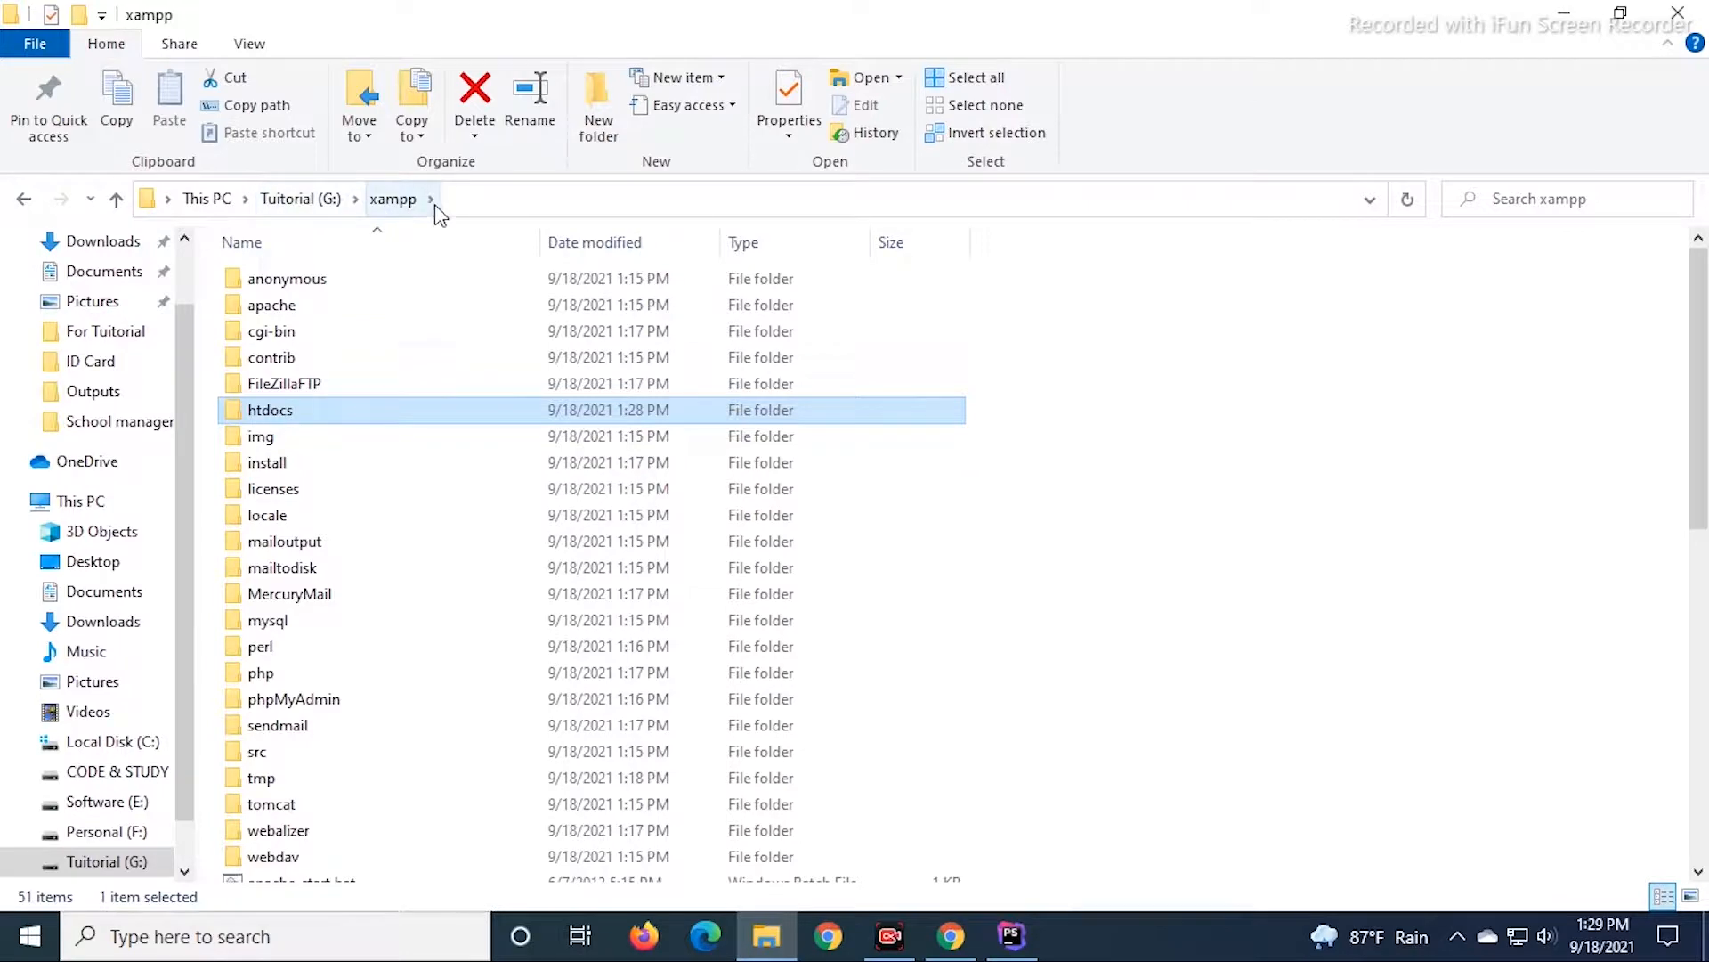
scroll(314, 750, down, 9)
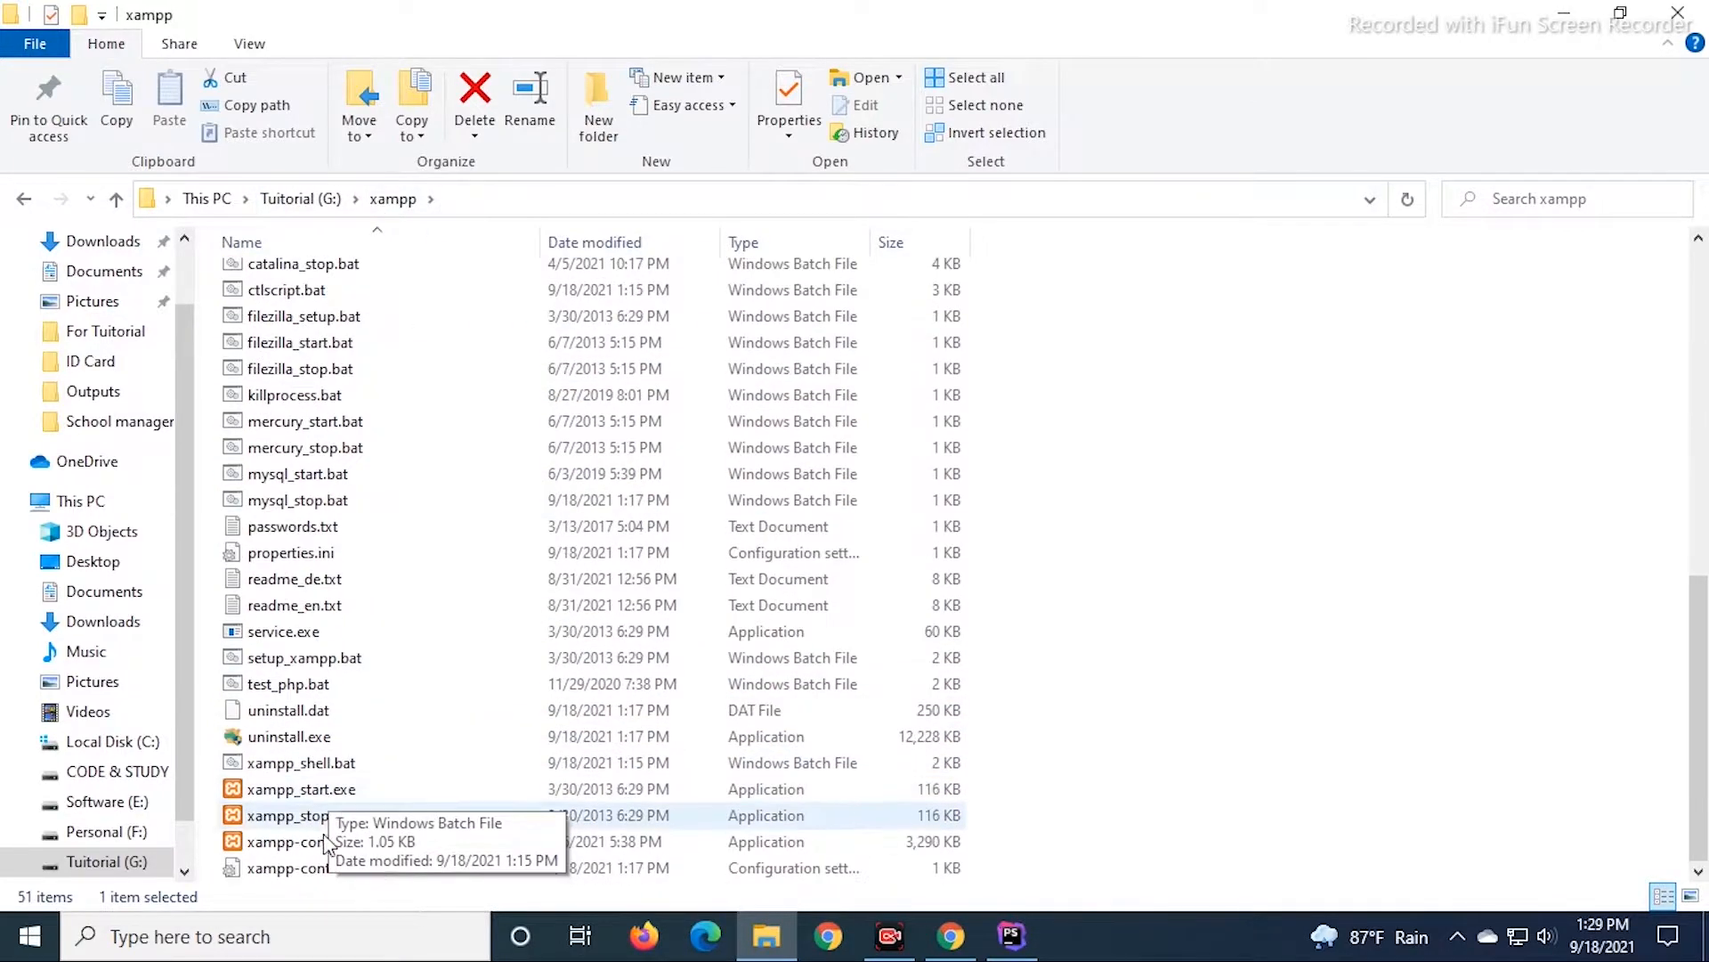
double_click(328, 842)
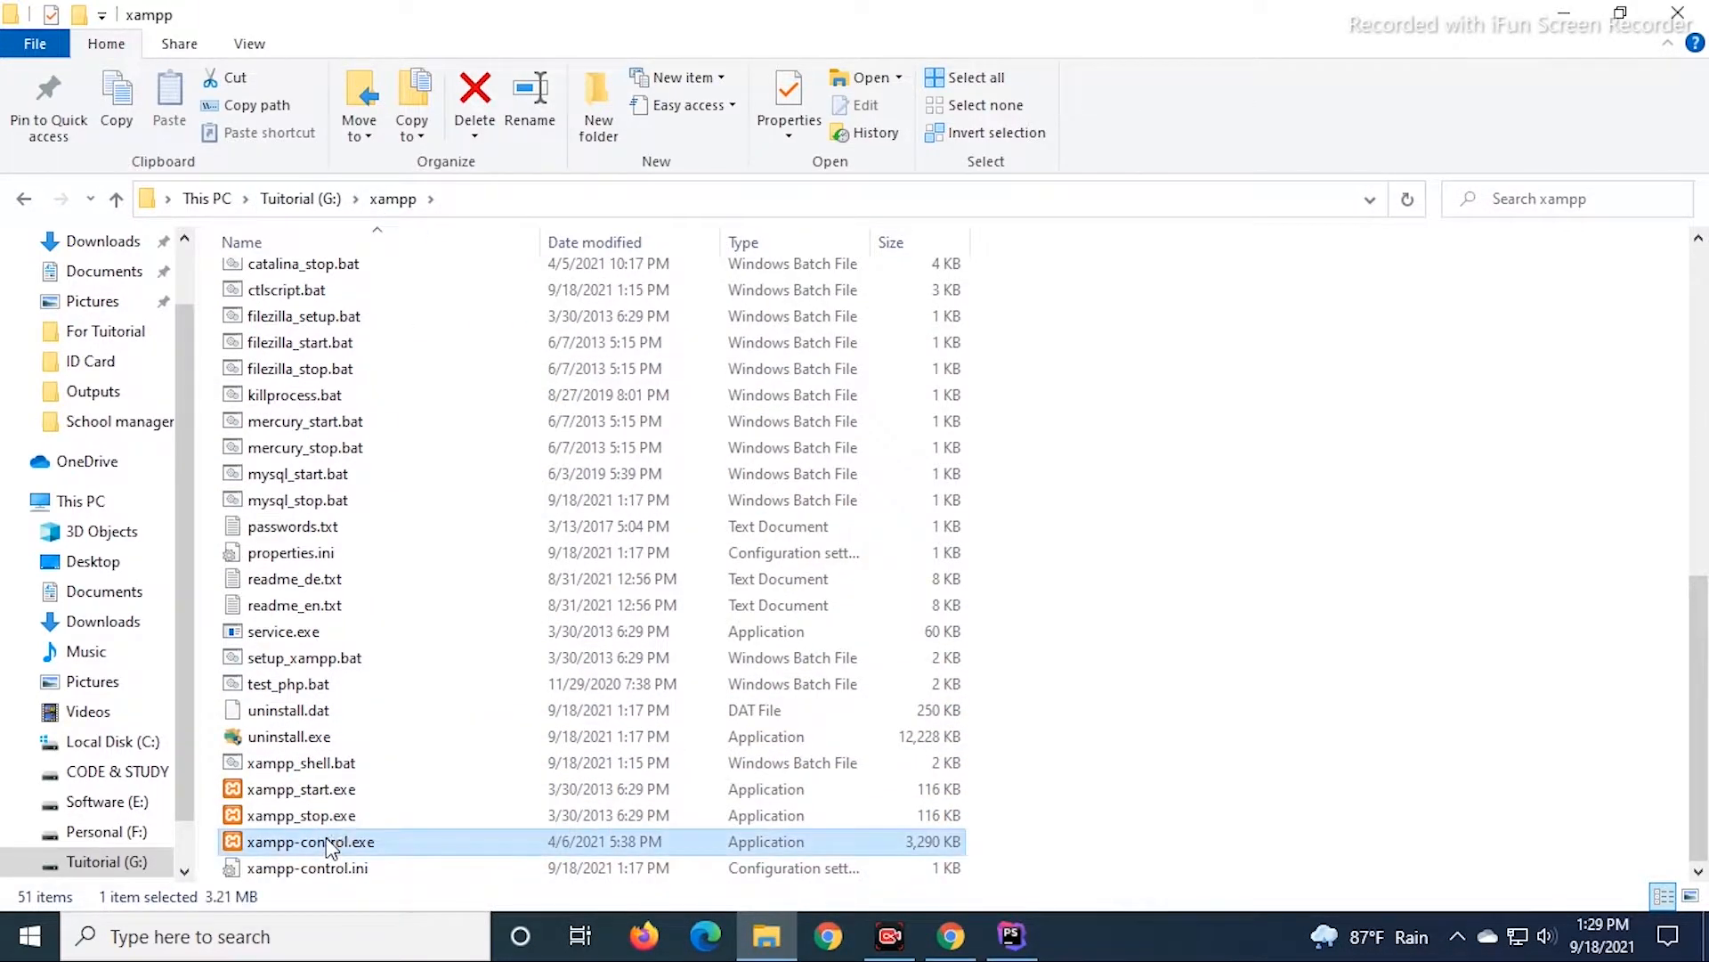
Start the Apache and MySQL modules and minimize the XAMPP Control Panel.
click(433, 141)
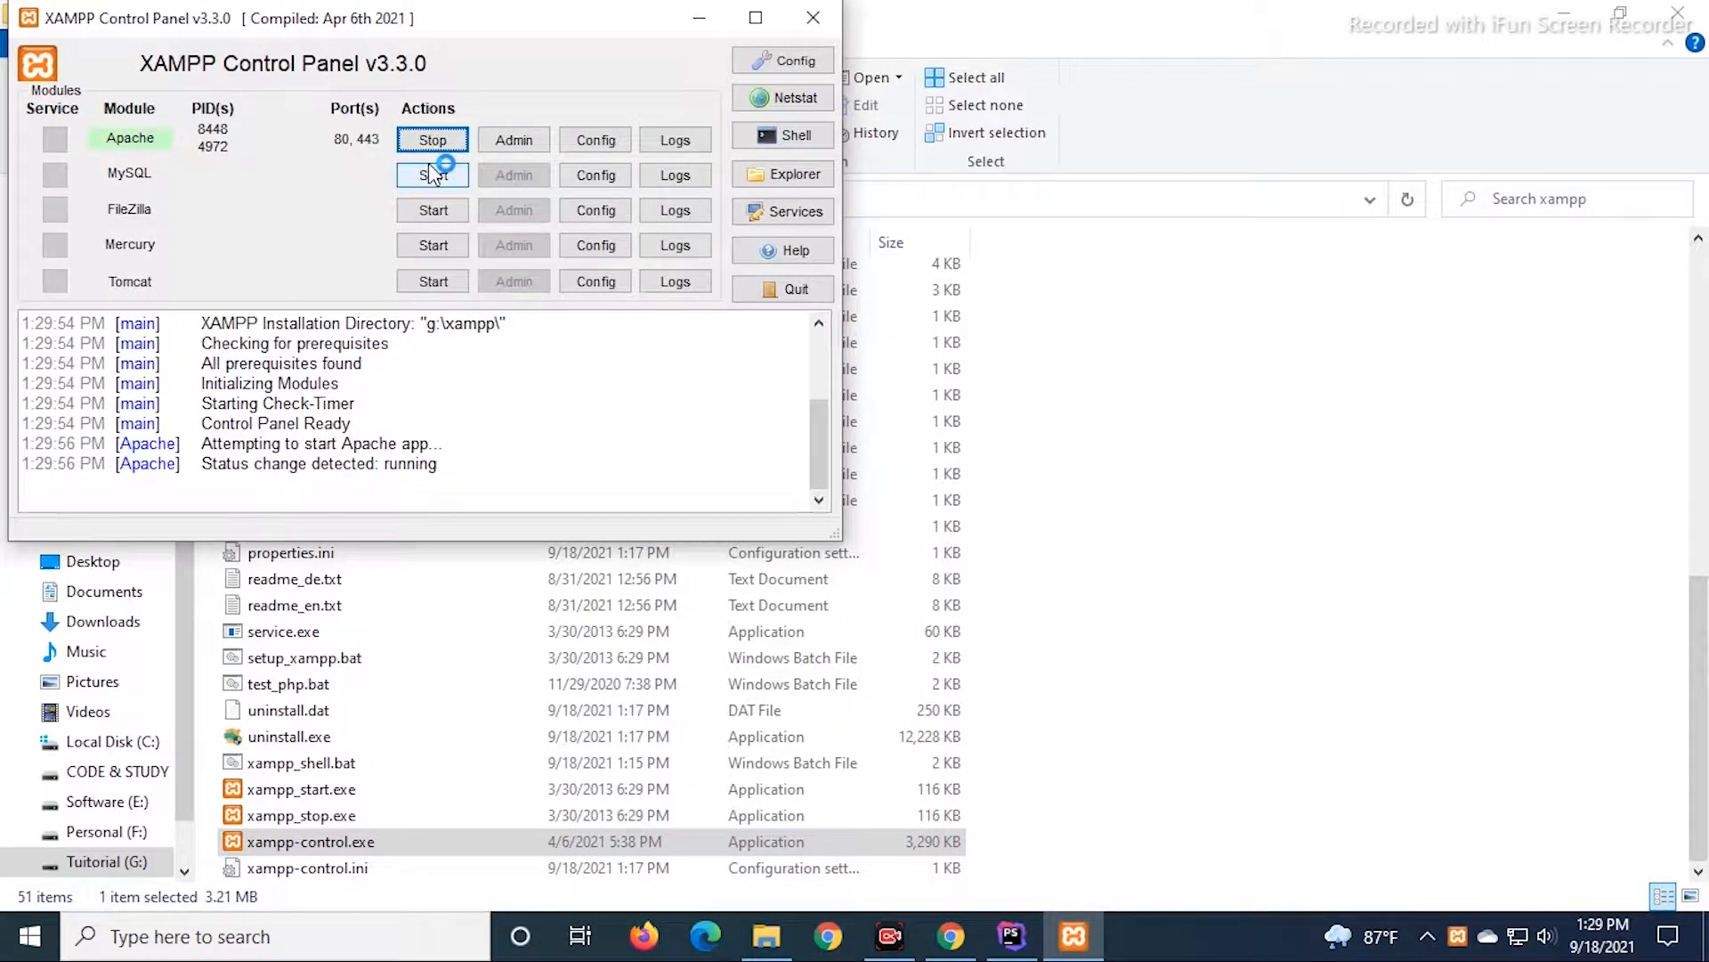
click(434, 174)
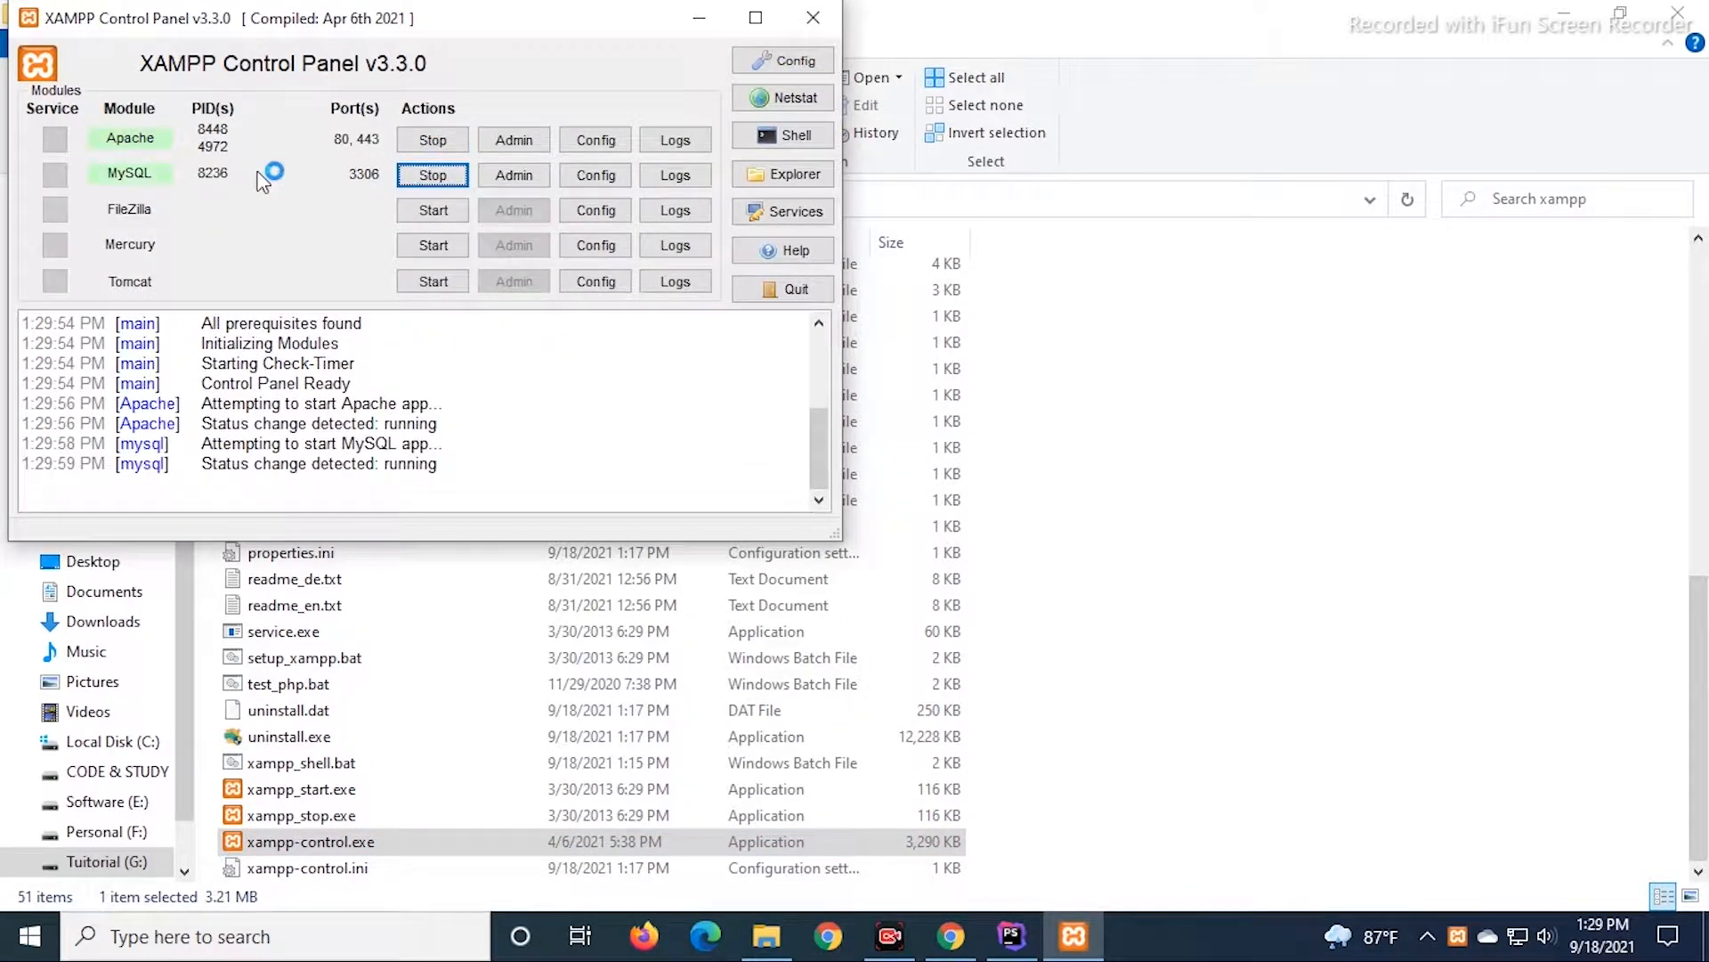
click(699, 17)
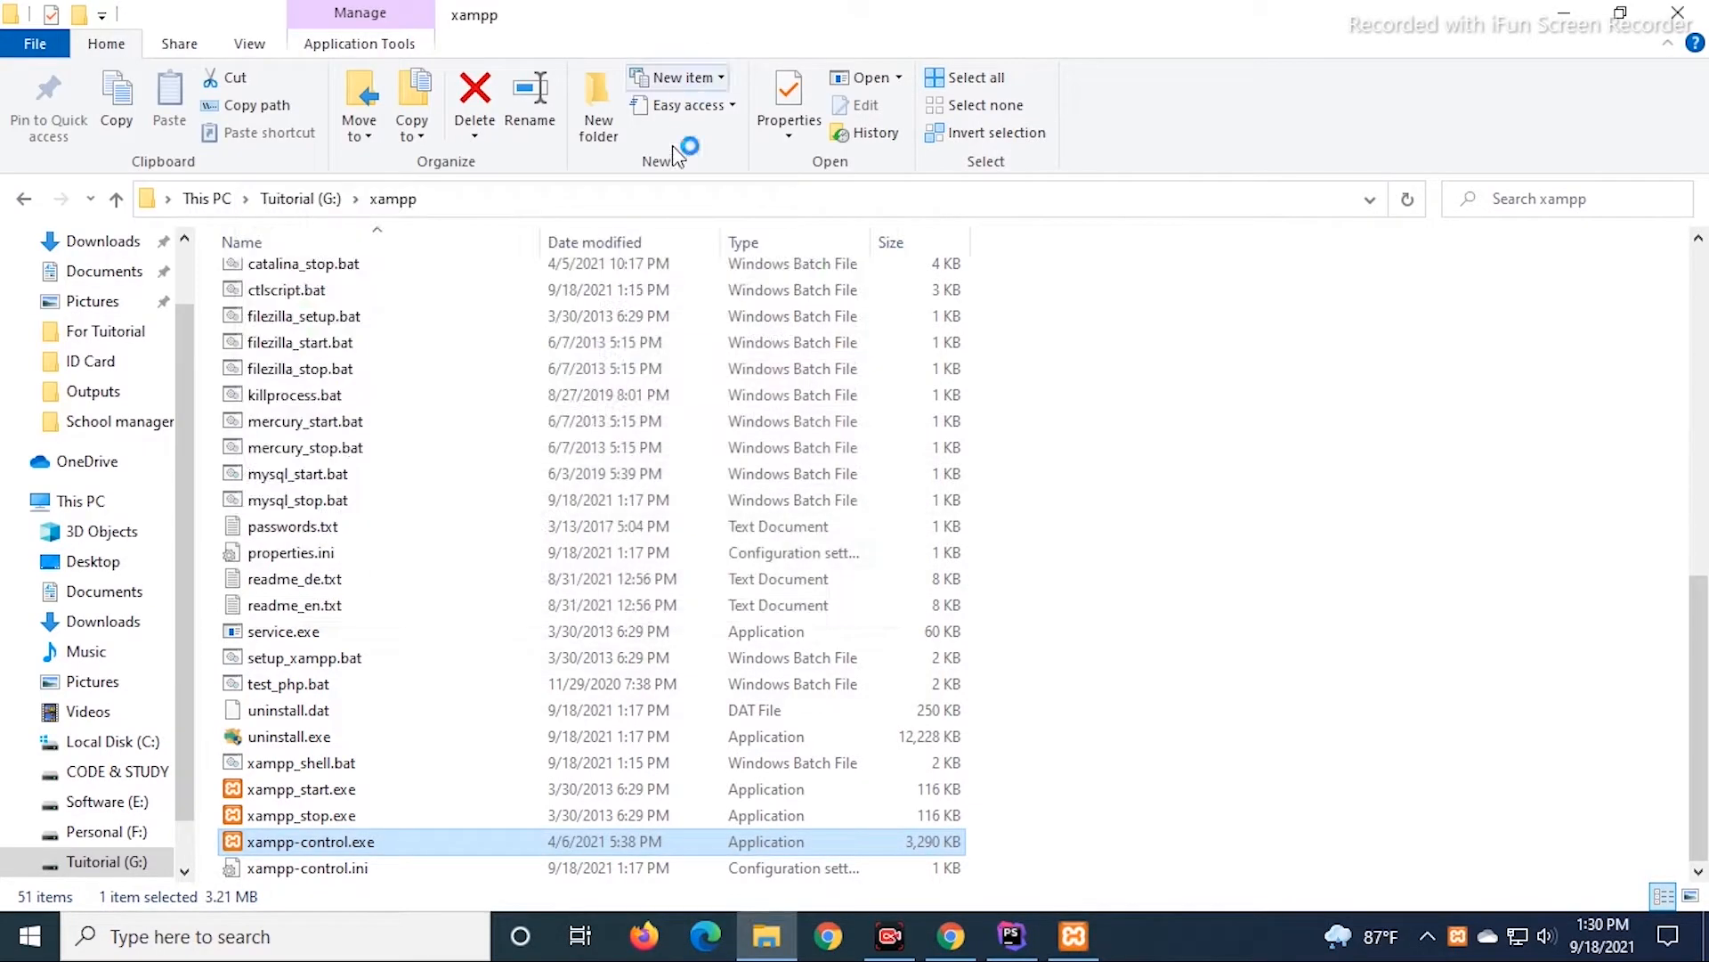
Switch to Chrome, load localhost/php/hello.php in a new tab and check the page's output text.
click(951, 934)
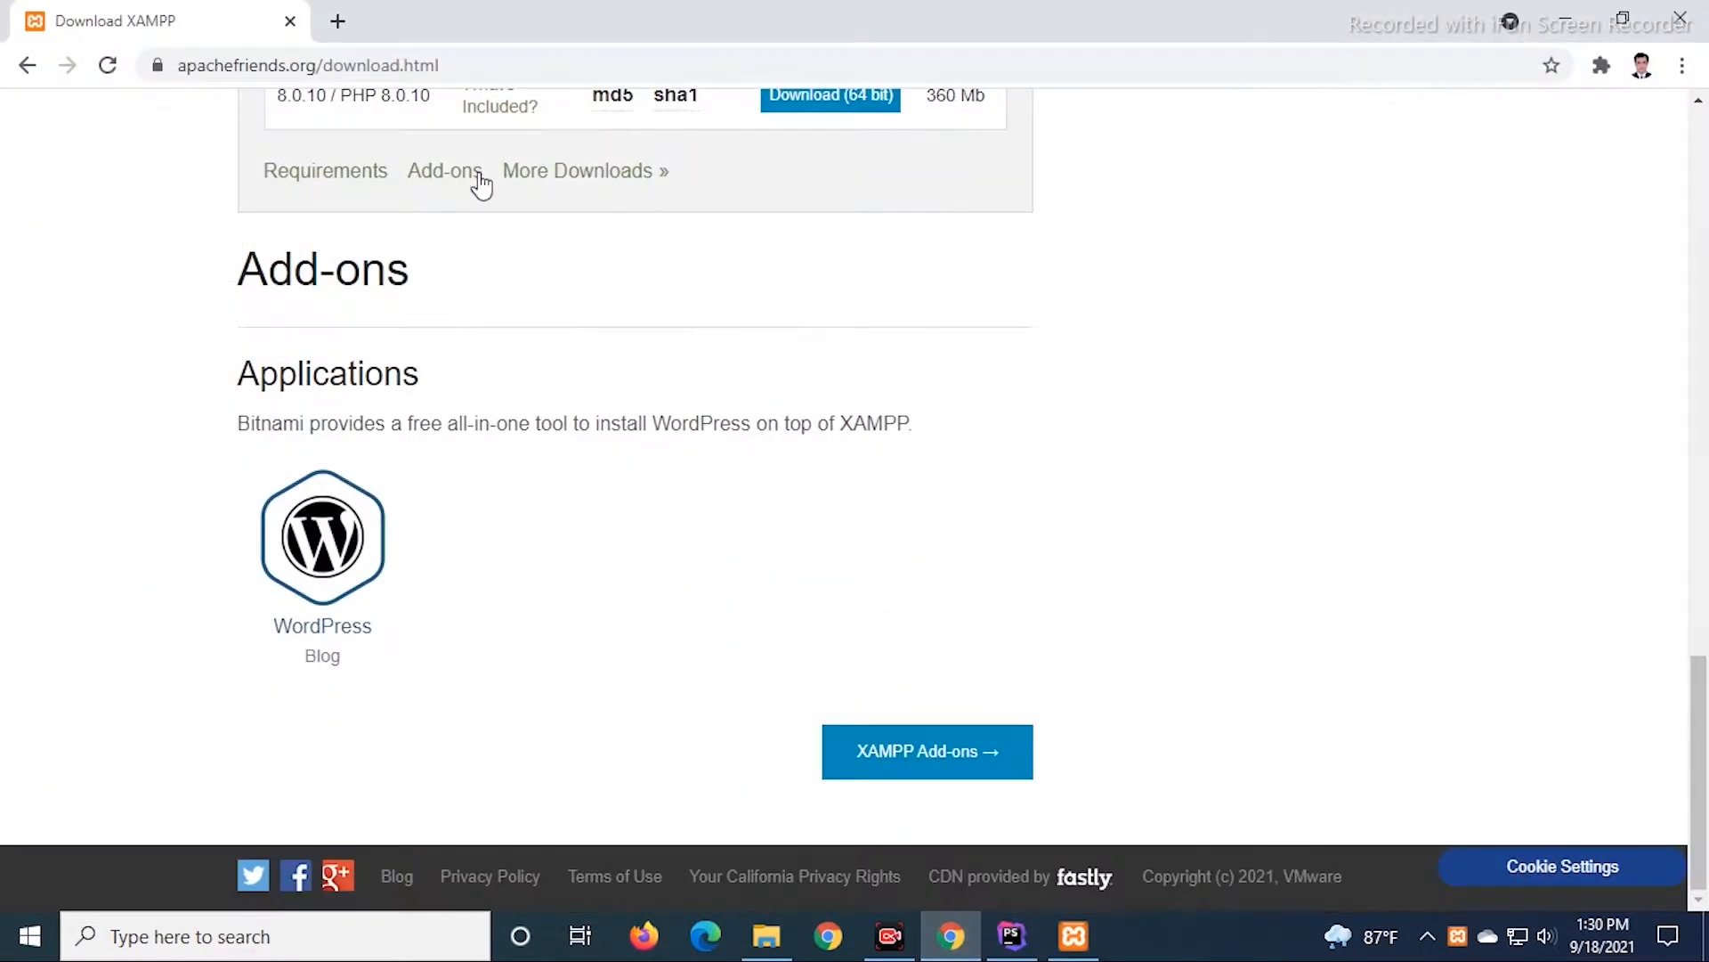
click(338, 21)
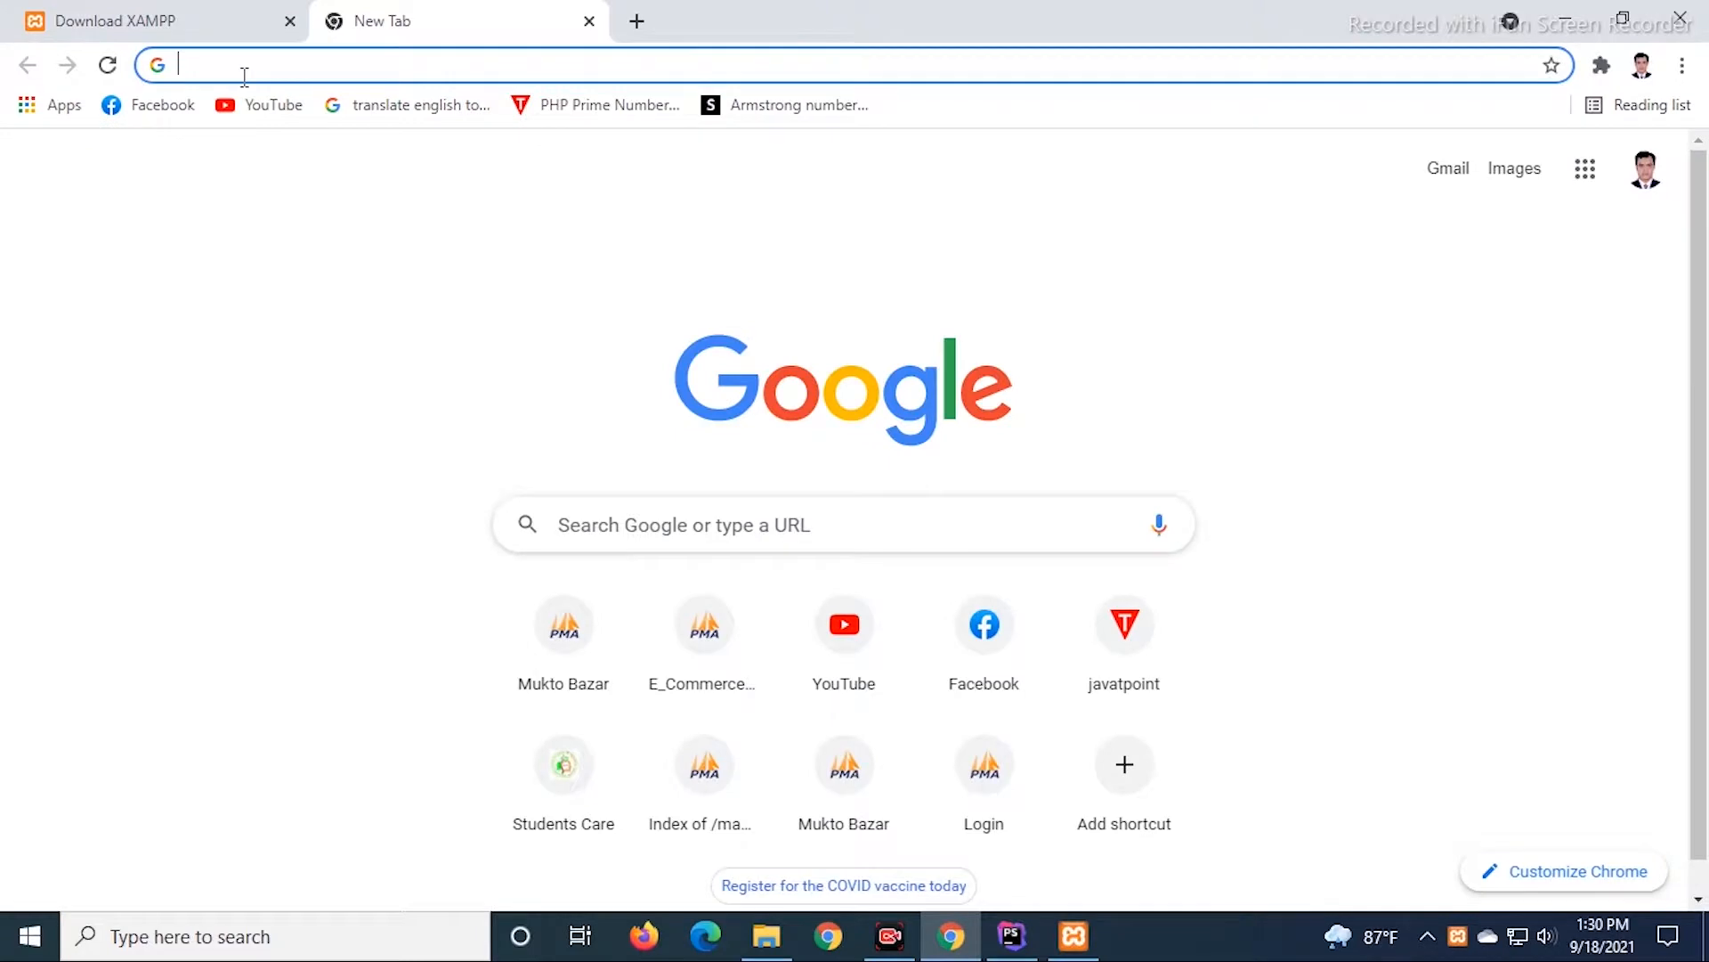
text(local)
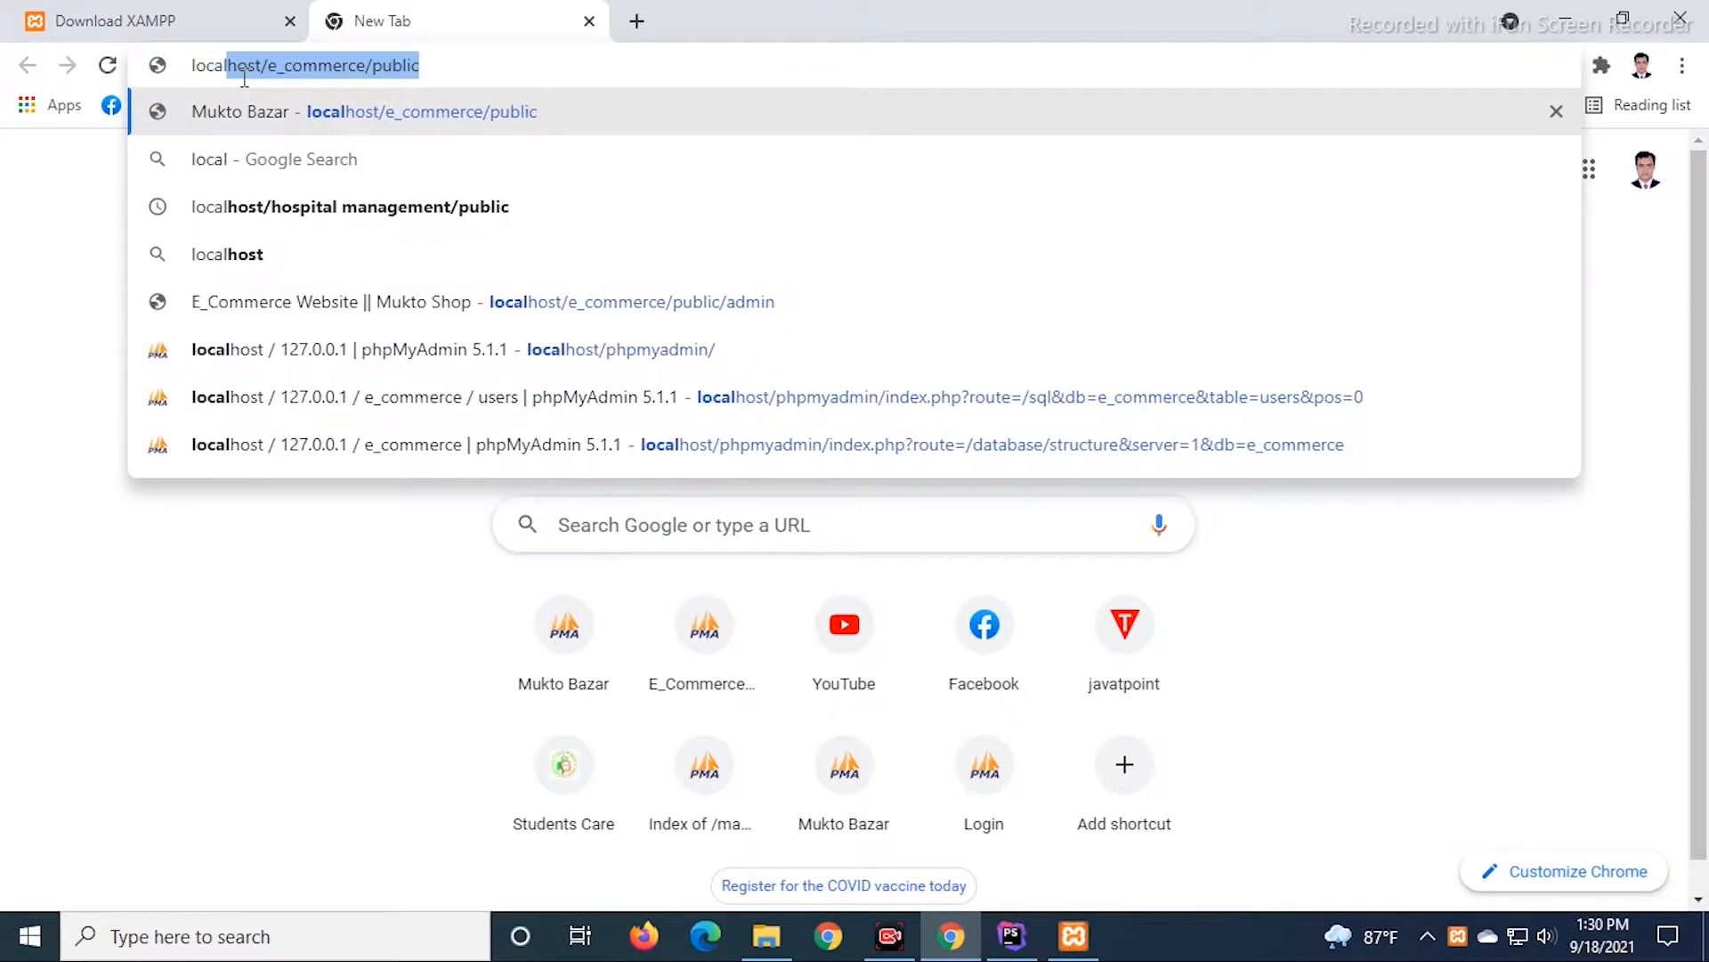
text(host)
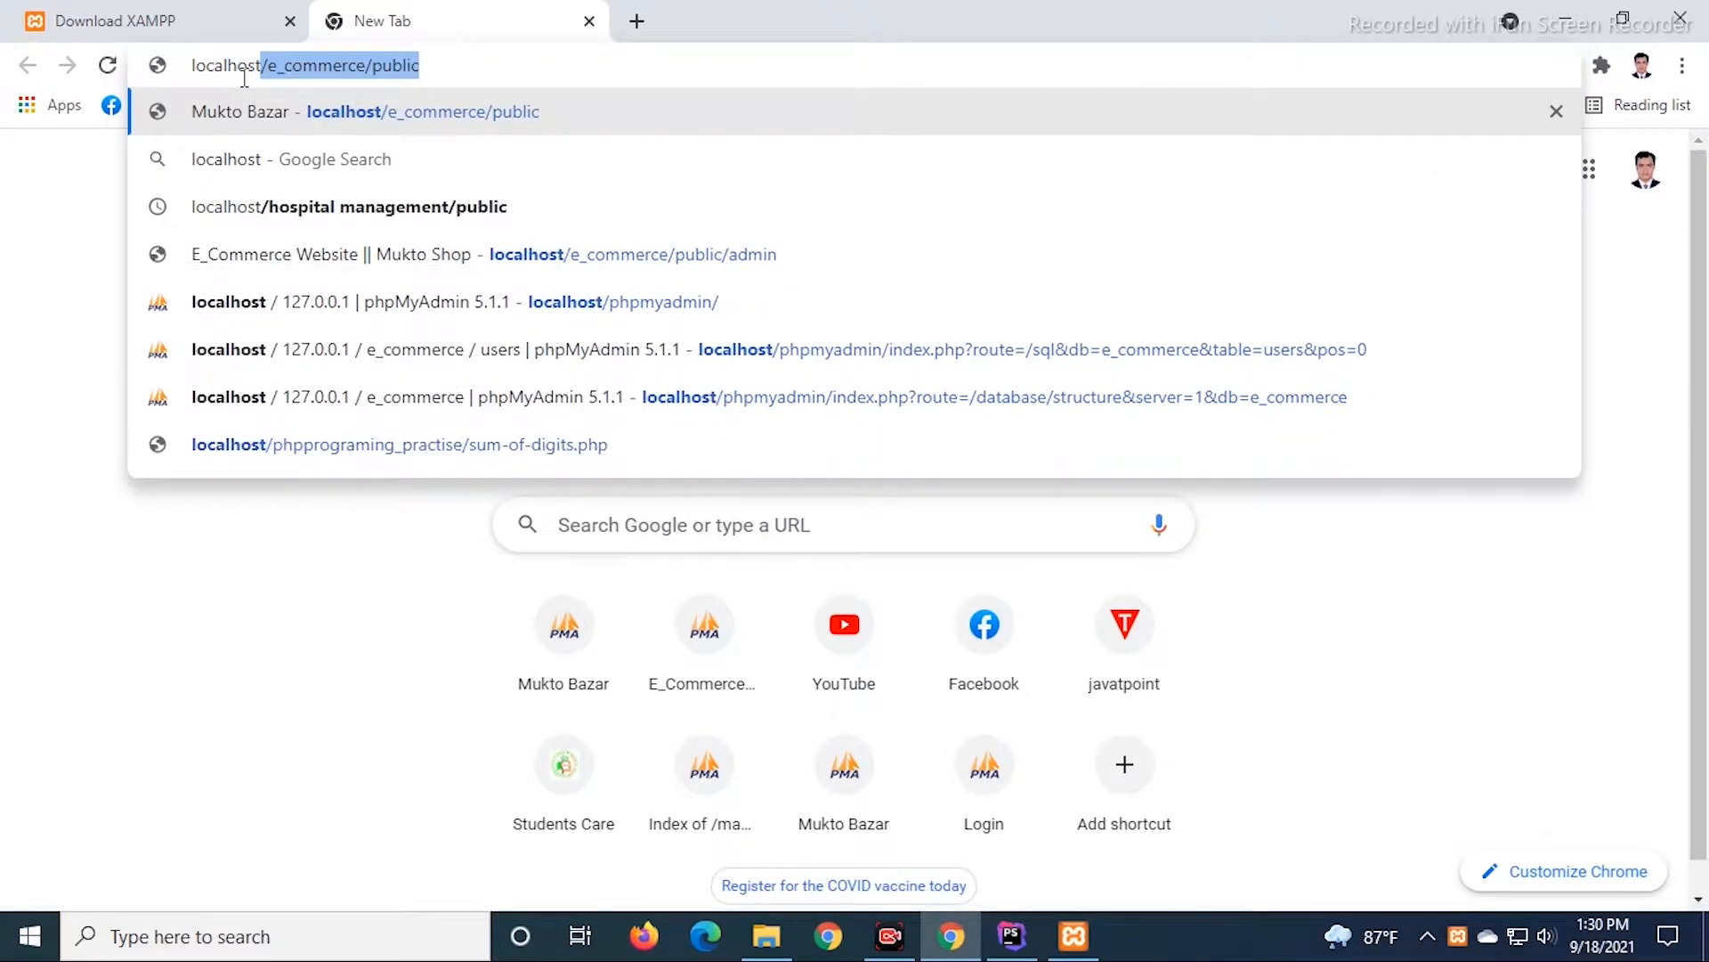
text(/p)
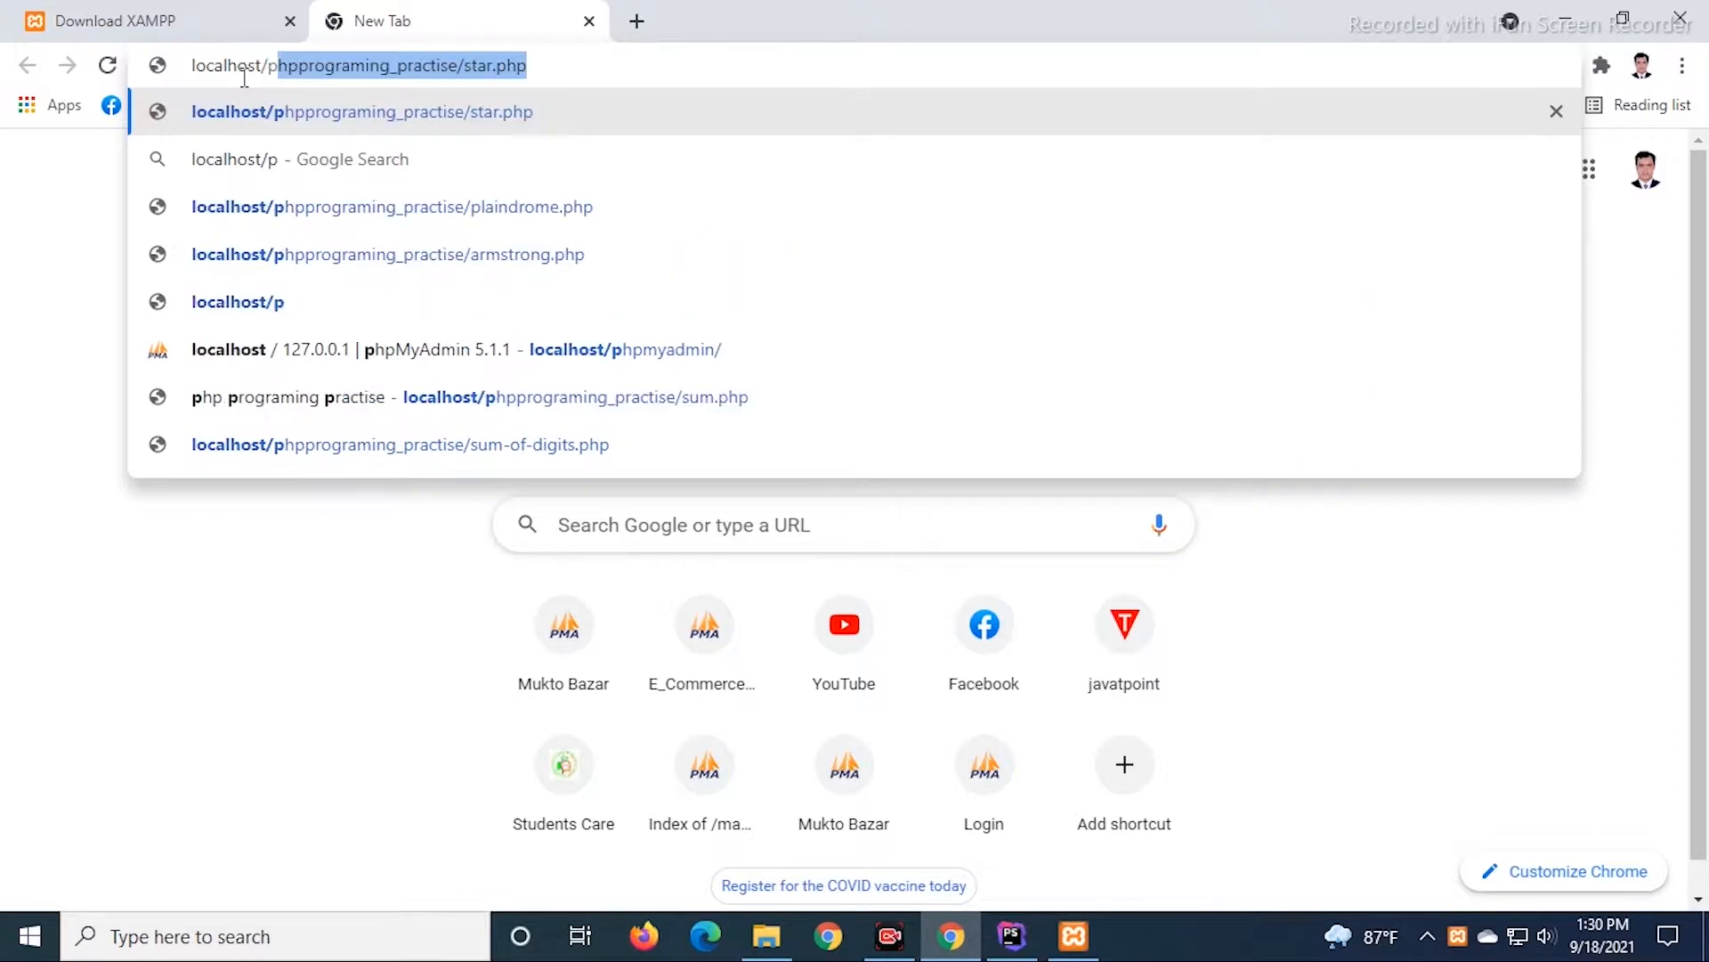
text(hp/)
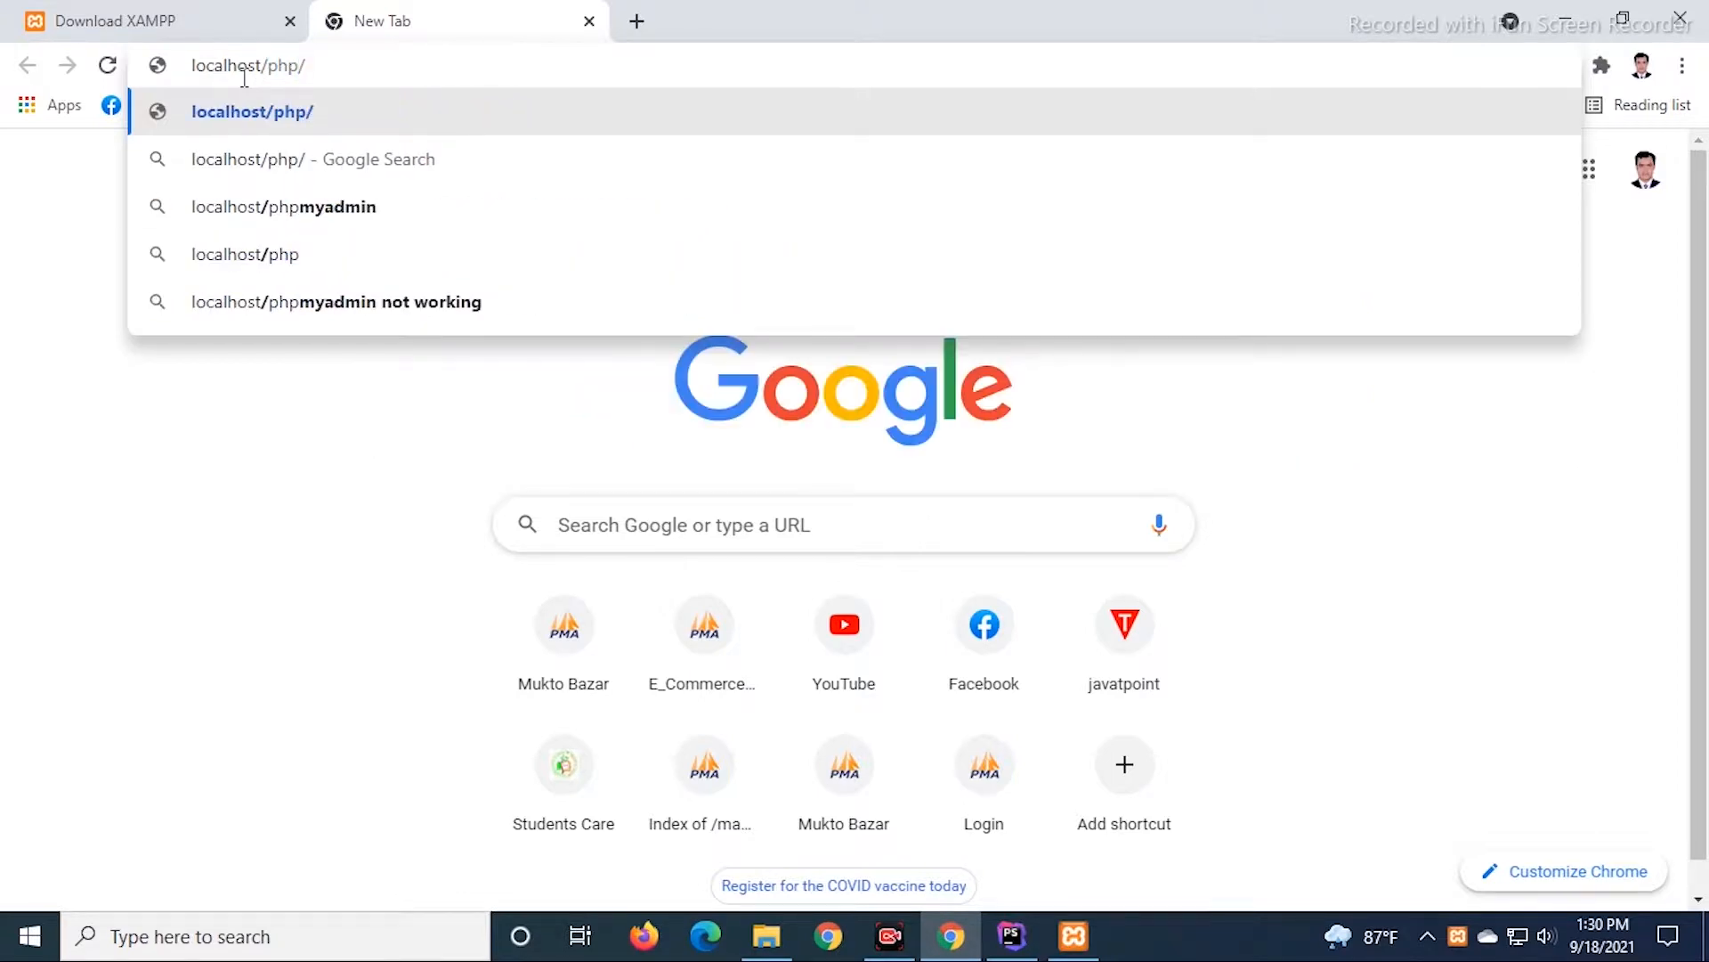
text(hello)
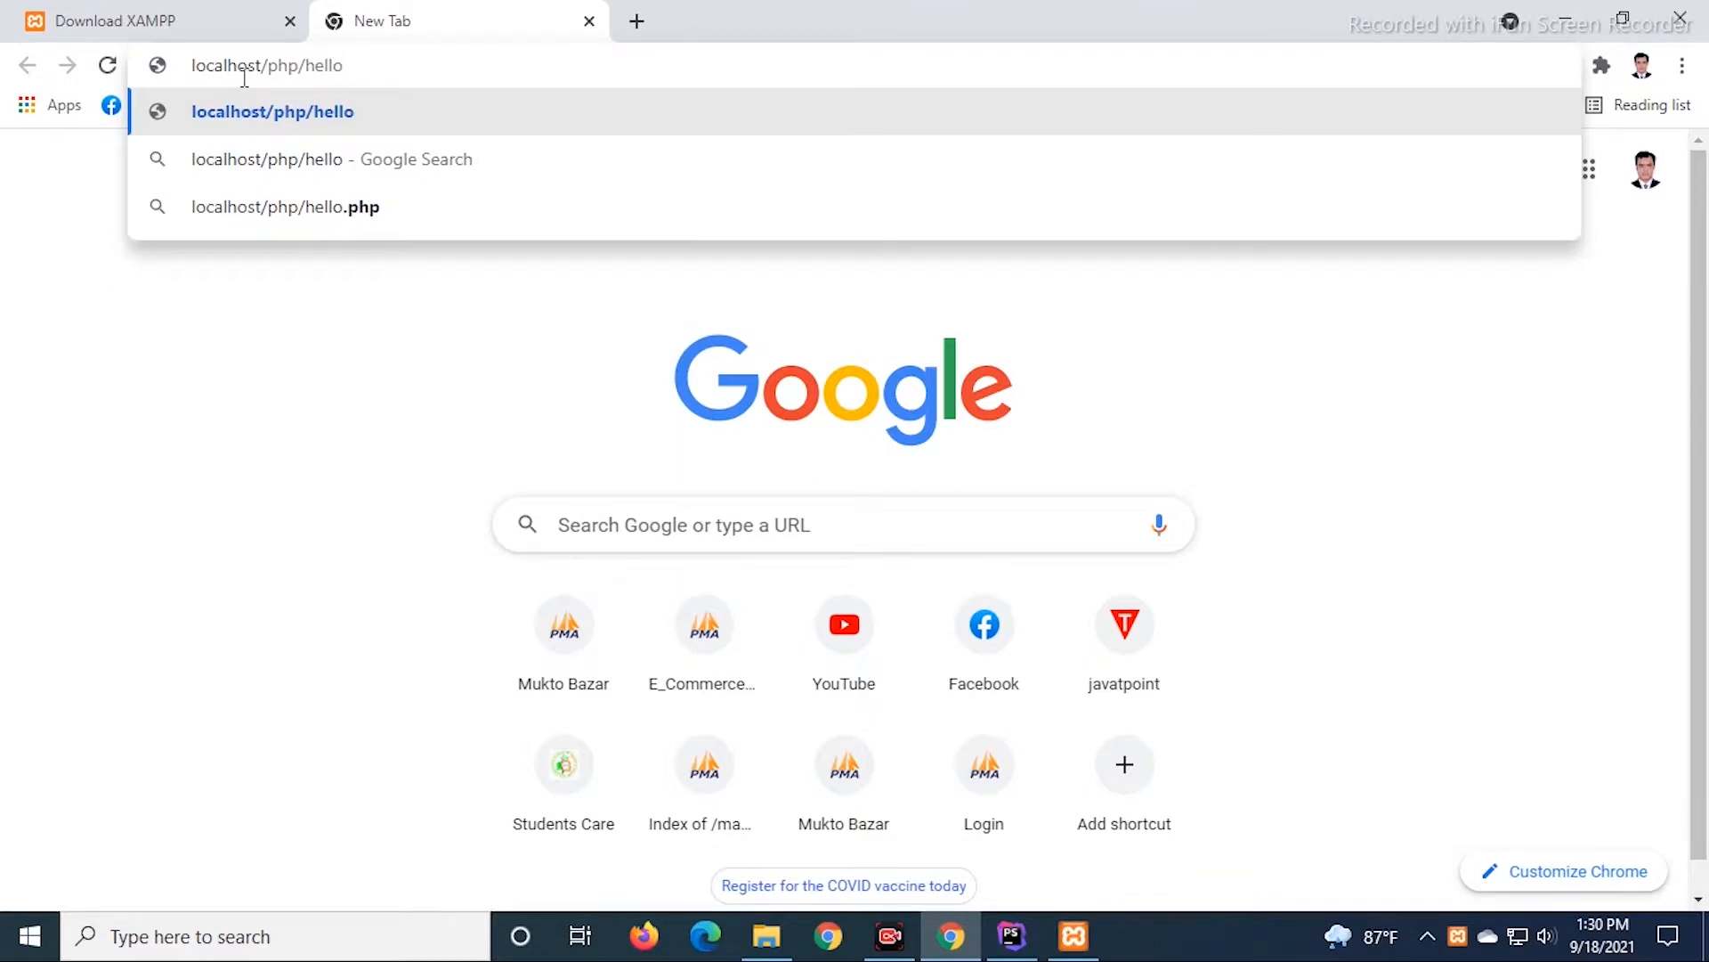
text(.php)
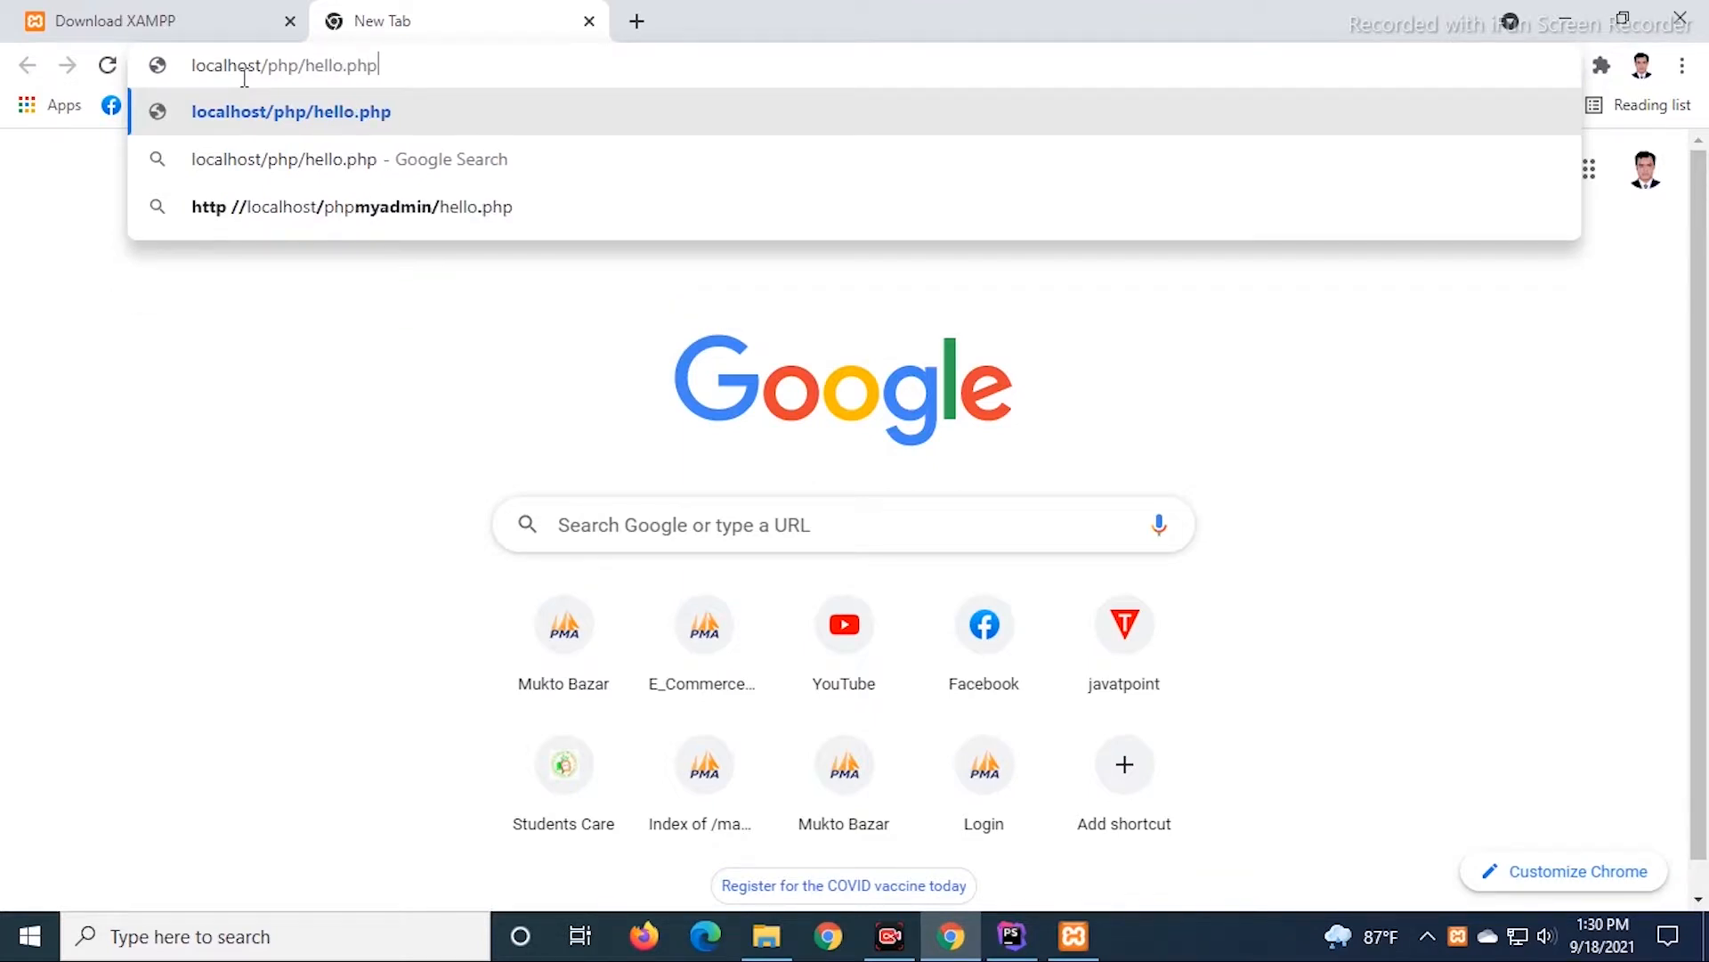
key(Return)
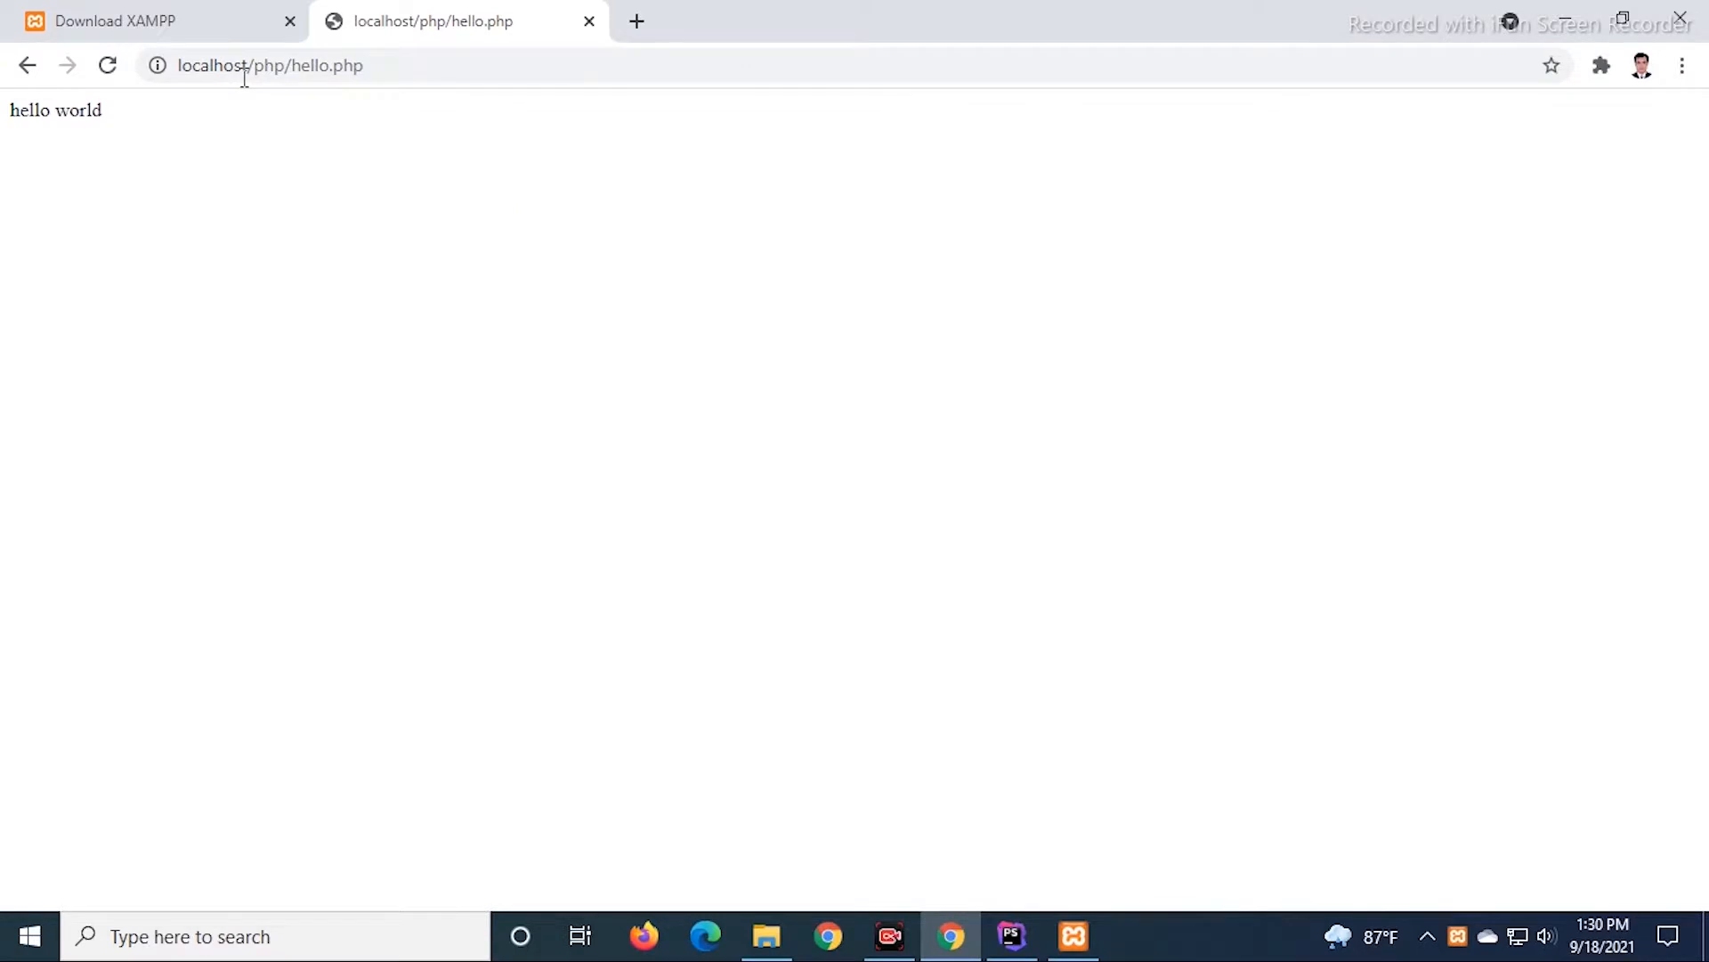
drag(125, 125, 4, 116)
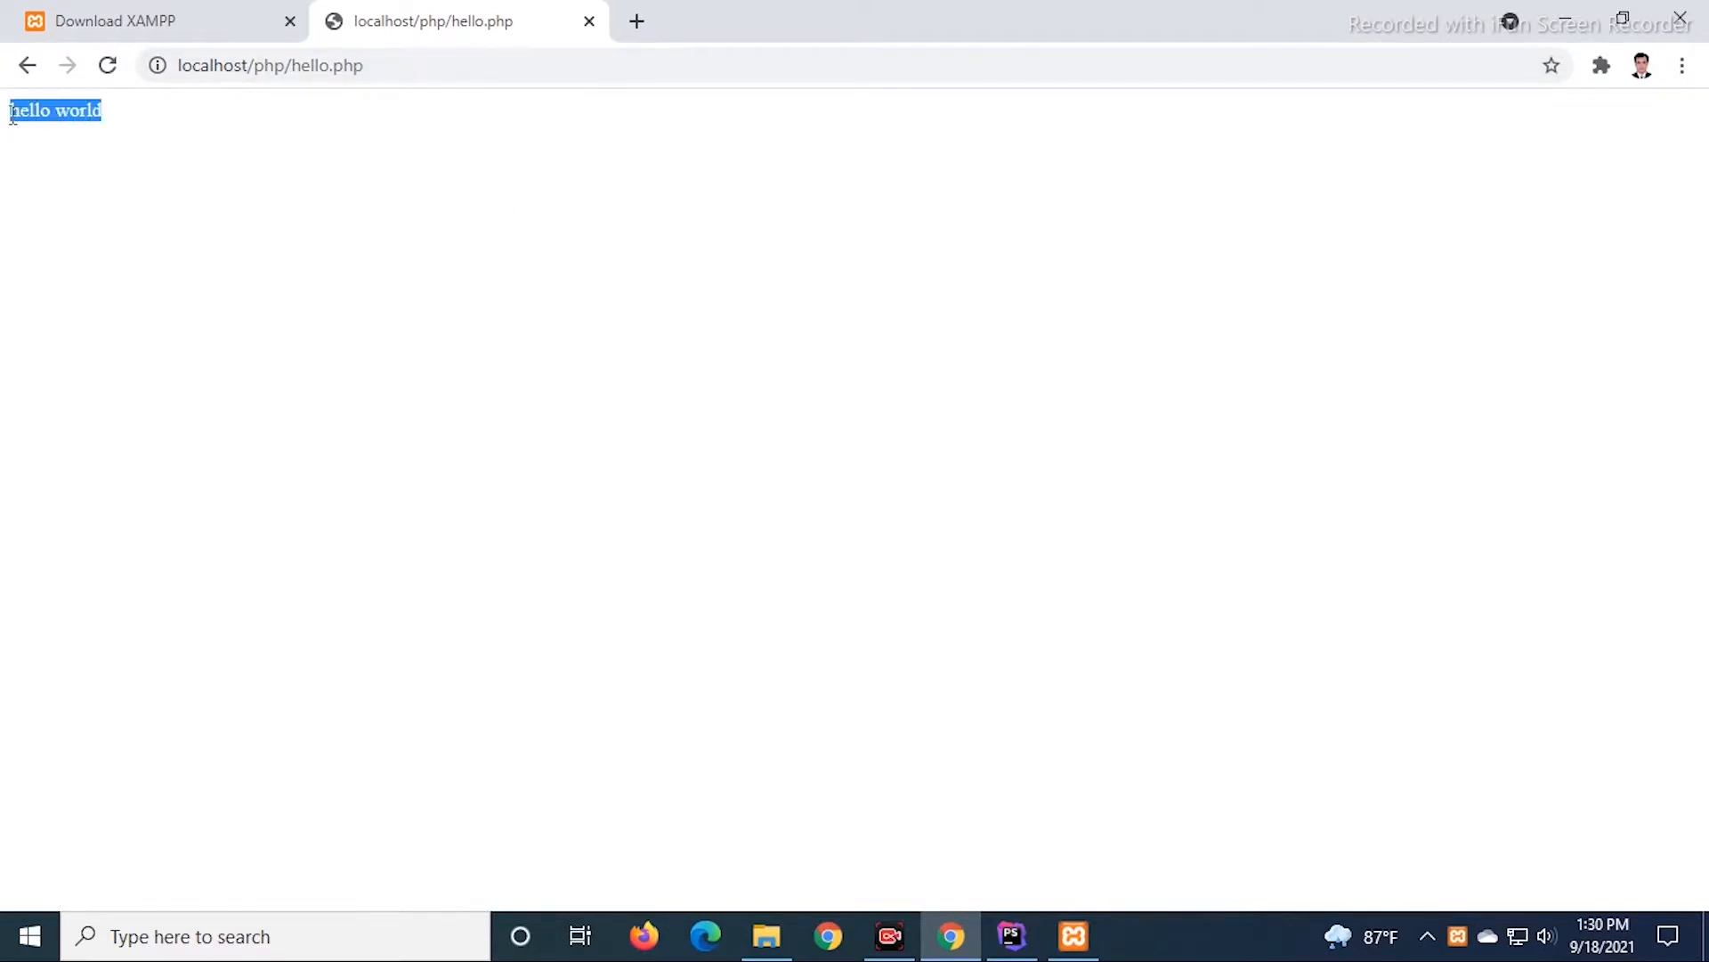
click(169, 147)
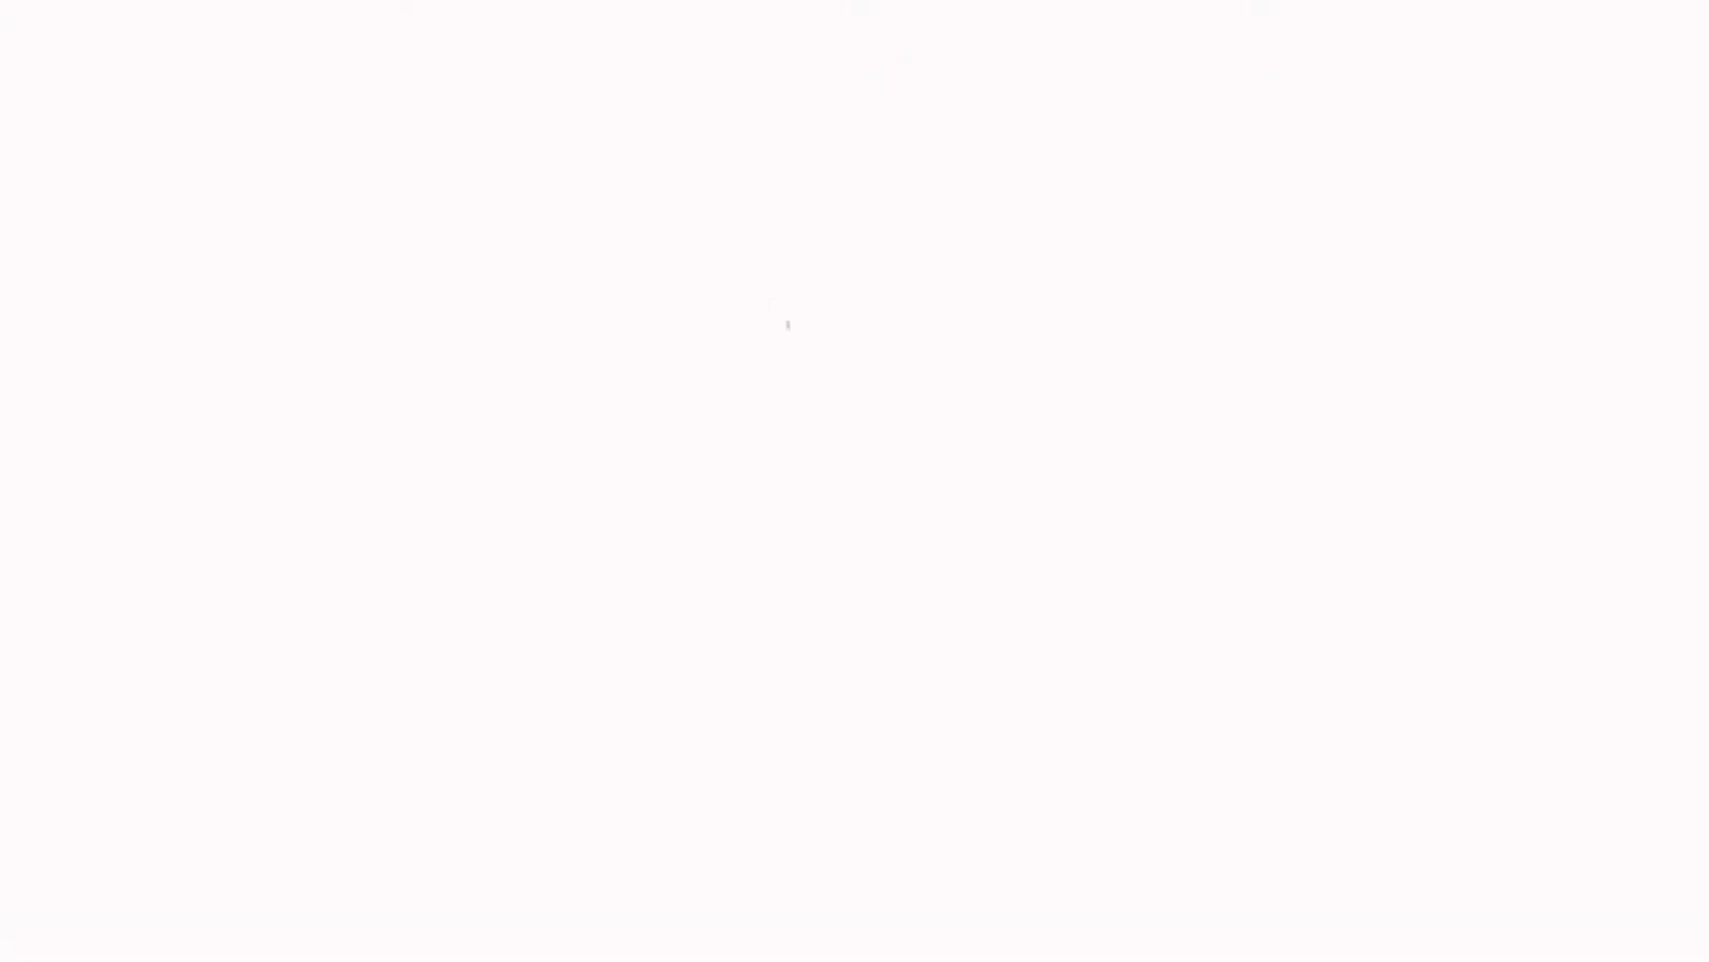